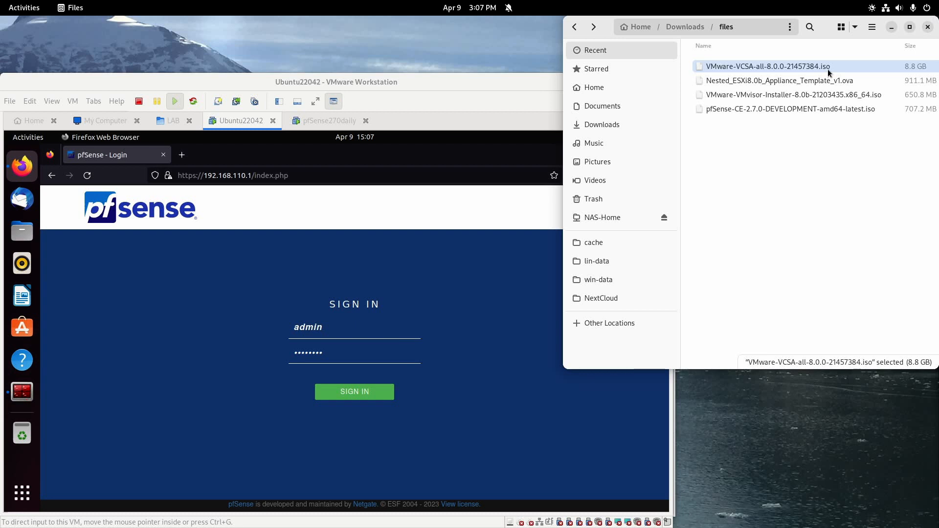
Mount the VCSA ISO and copy the vCenter appliance .ova from its vcsa folder.
{"action": "right_click", "coordinate": [828, 69]}
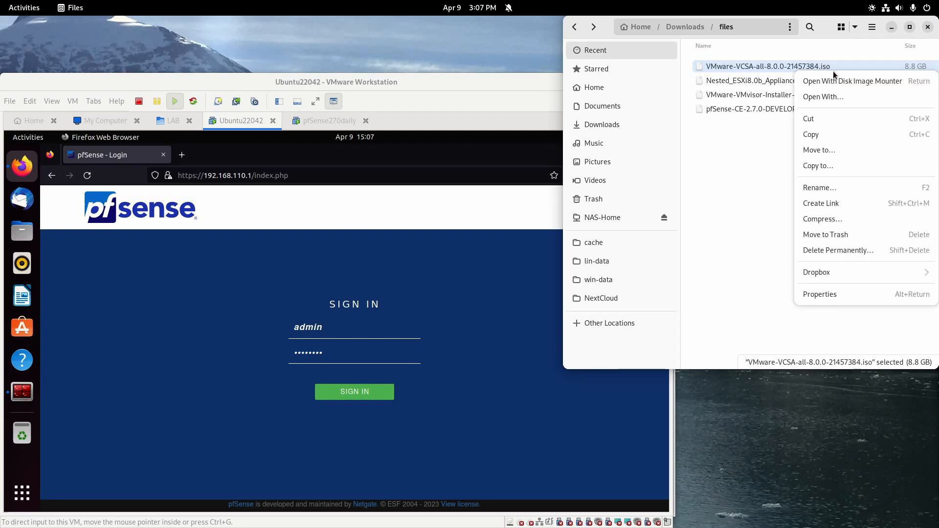
{"action": "left_click", "coordinate": [845, 84]}
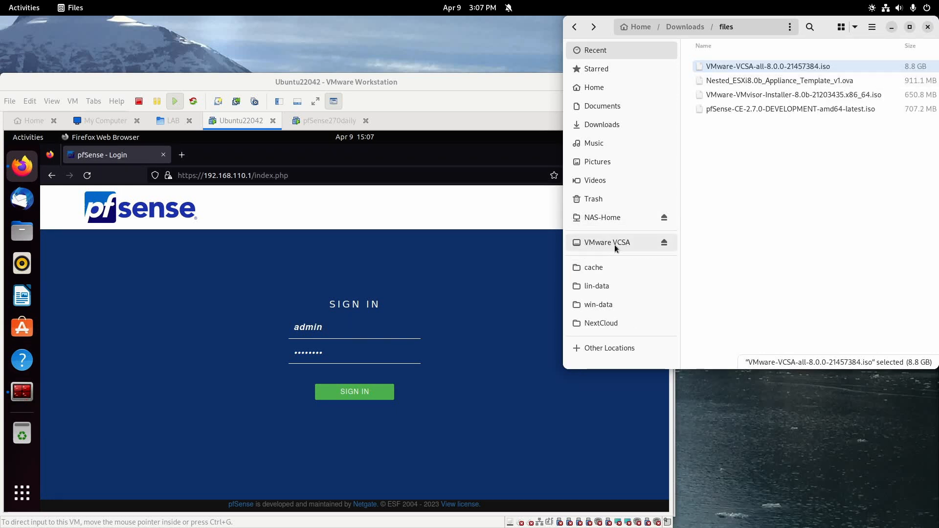
{"action": "left_click", "coordinate": [633, 242]}
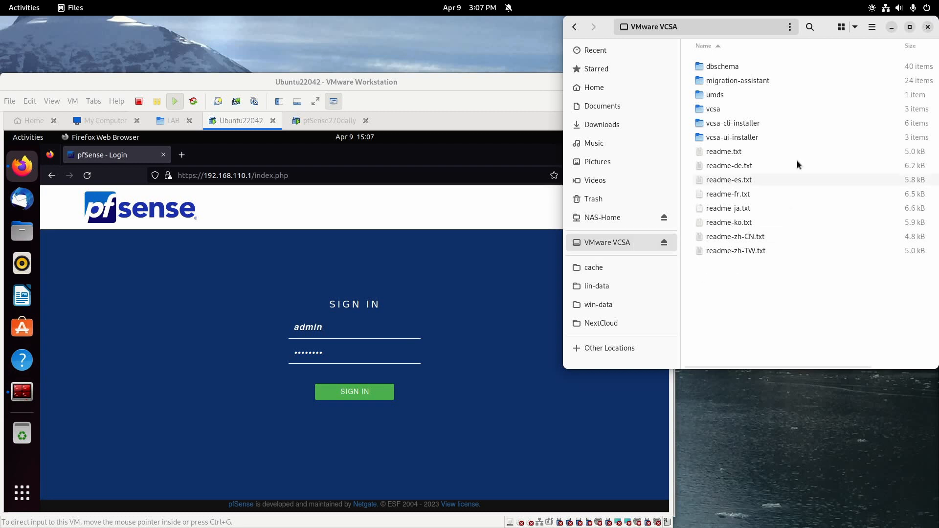
{"action": "double_click", "coordinate": [716, 111]}
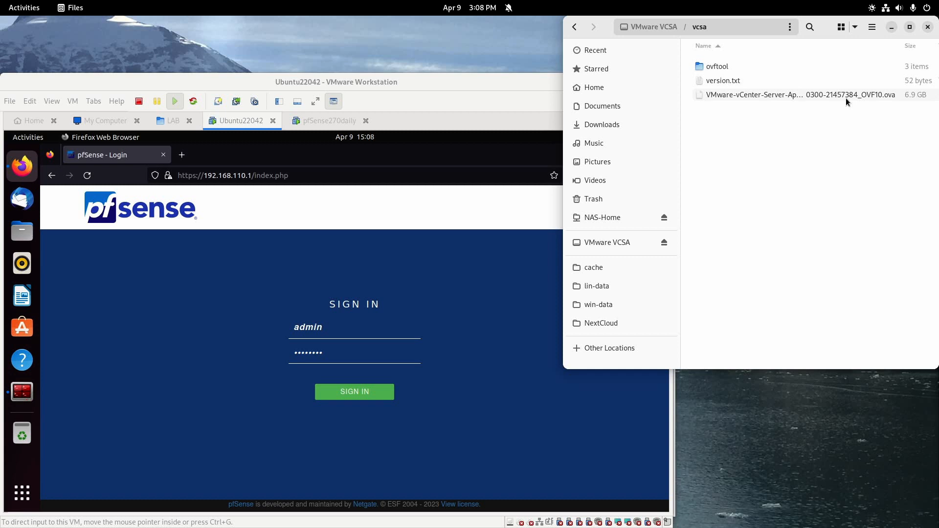
{"action": "right_click", "coordinate": [858, 97]}
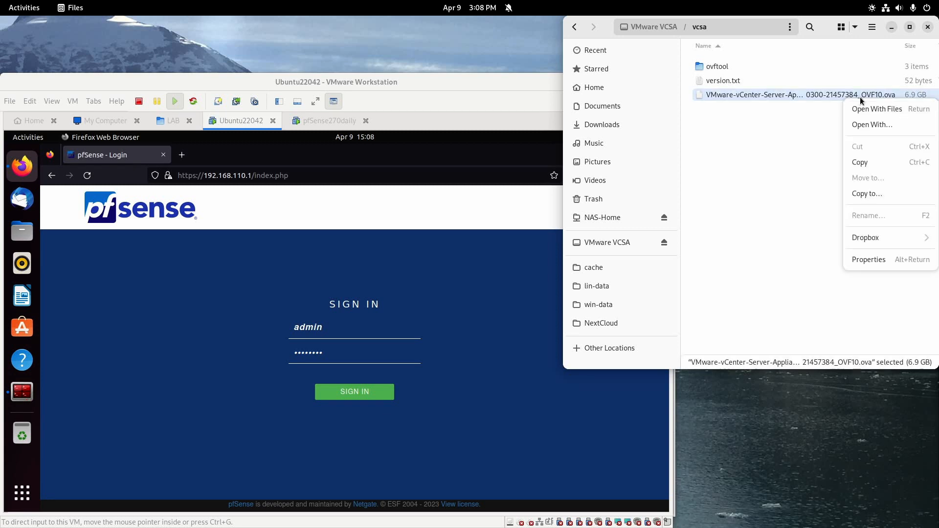
{"action": "left_click", "coordinate": [880, 161]}
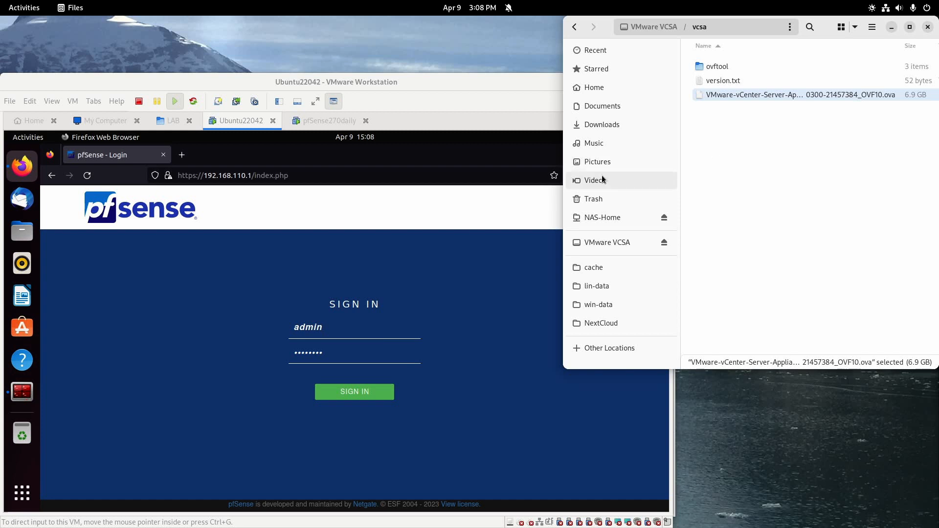
Paste the vCenter .ova into the Downloads/files folder.
{"action": "left_click", "coordinate": [593, 127]}
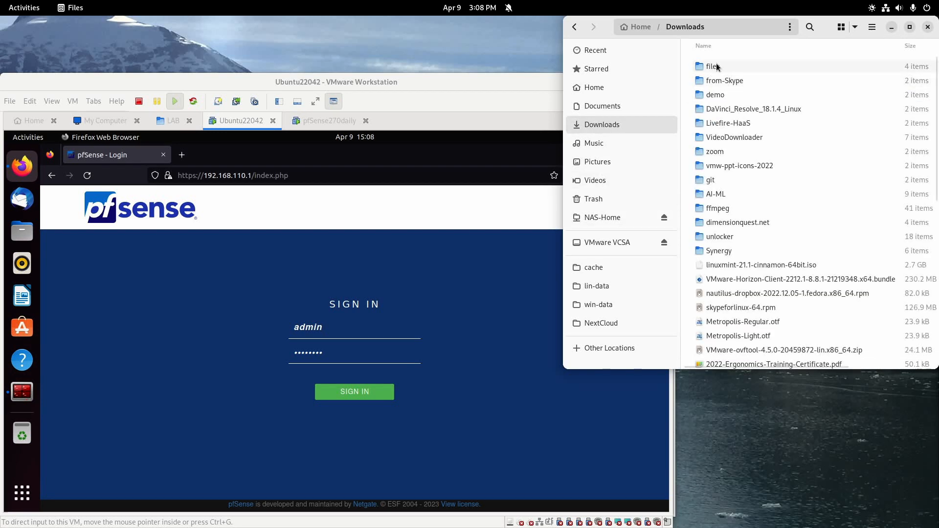
{"action": "double_click", "coordinate": [718, 67]}
{"action": "right_click", "coordinate": [752, 164]}
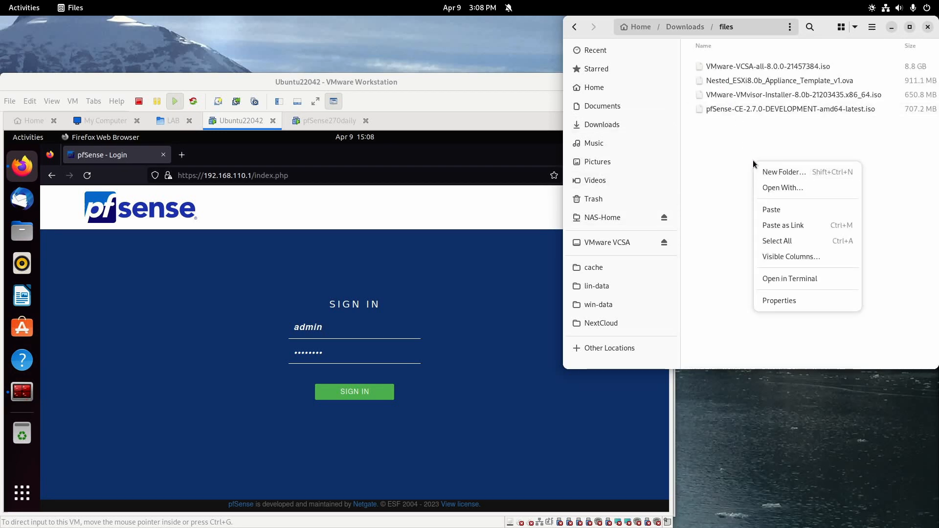
{"action": "left_click", "coordinate": [785, 213]}
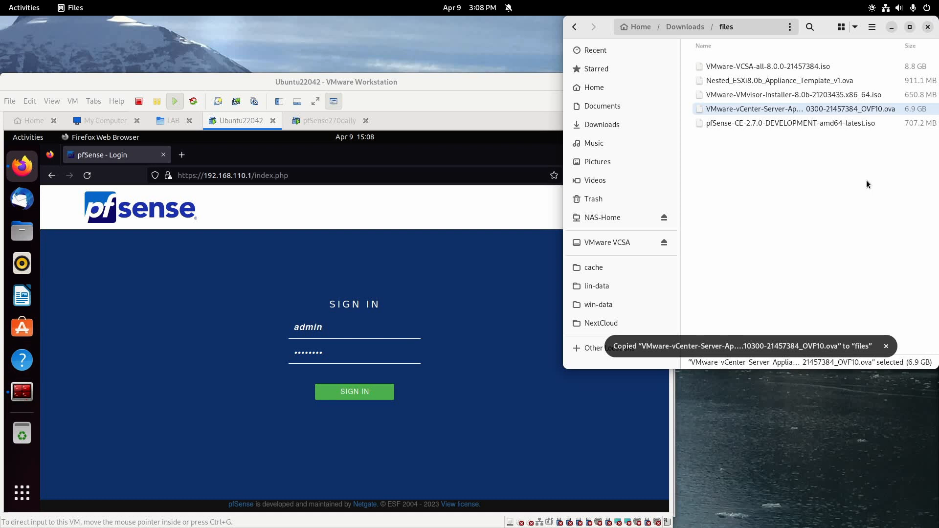
{"action": "key", "text": "super"}
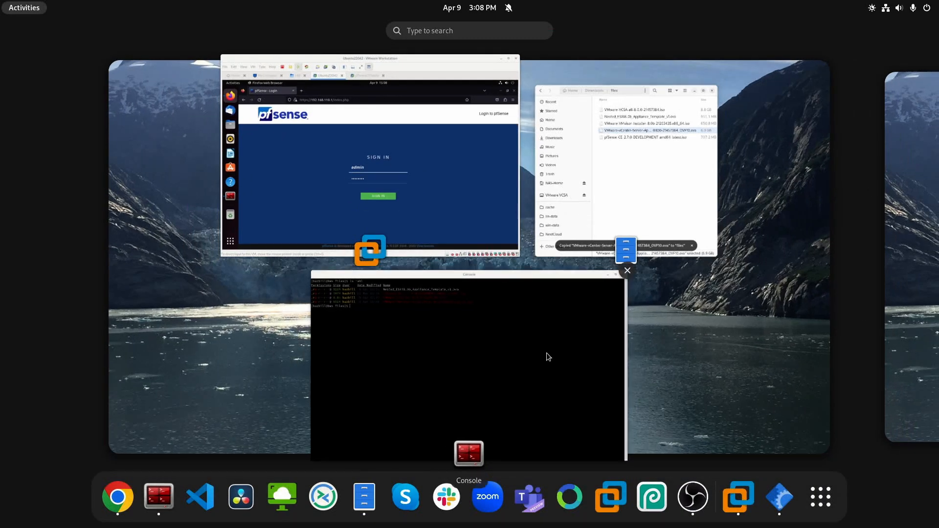
Run ovftool to convert the .ova into VMware-vCenter-Server-Appliance-8.0.0.10300-21457384.ovf.
{"action": "left_click", "coordinate": [546, 353]}
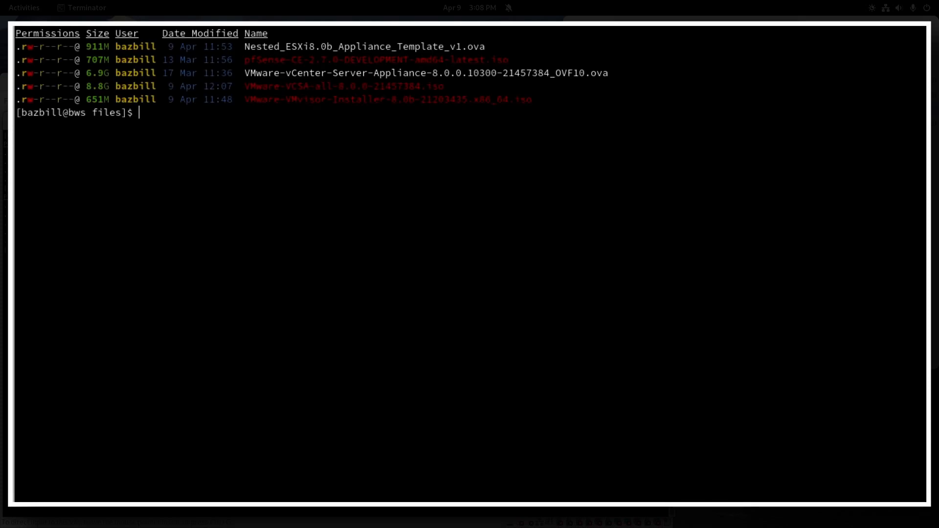
{"action": "left_click_drag", "start_coordinate": [245, 72], "coordinate": [631, 74]}
{"action": "left_click", "coordinate": [534, 214]}
{"action": "type", "text": "ovftool VMware-v"}
{"action": "key", "text": "Tab"}
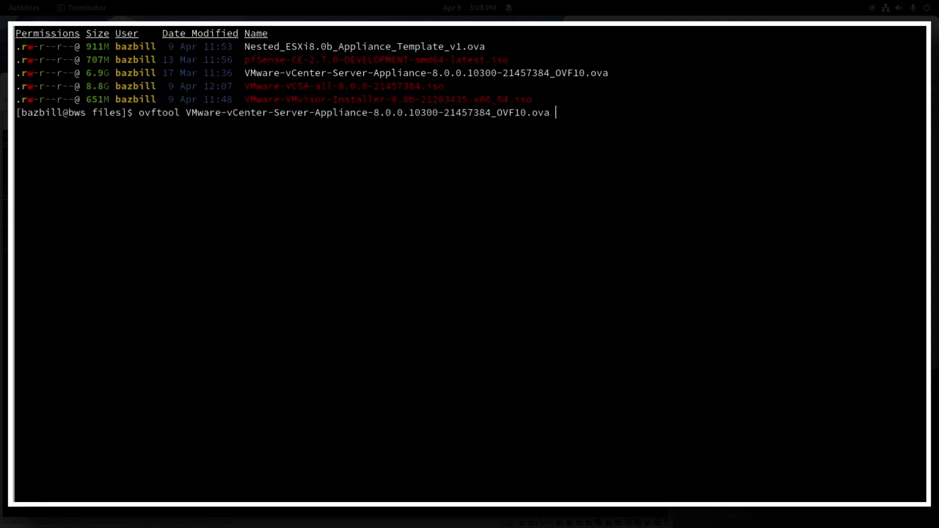
{"action": "type", "text": "V"}
{"action": "key", "text": "Tab"}
{"action": "type", "text": "v"}
{"action": "key", "text": "Tab"}
{"action": "key", "text": "BackSpace"}
{"action": "key", "text": "BackSpace"}
{"action": "type", "text": "f"}
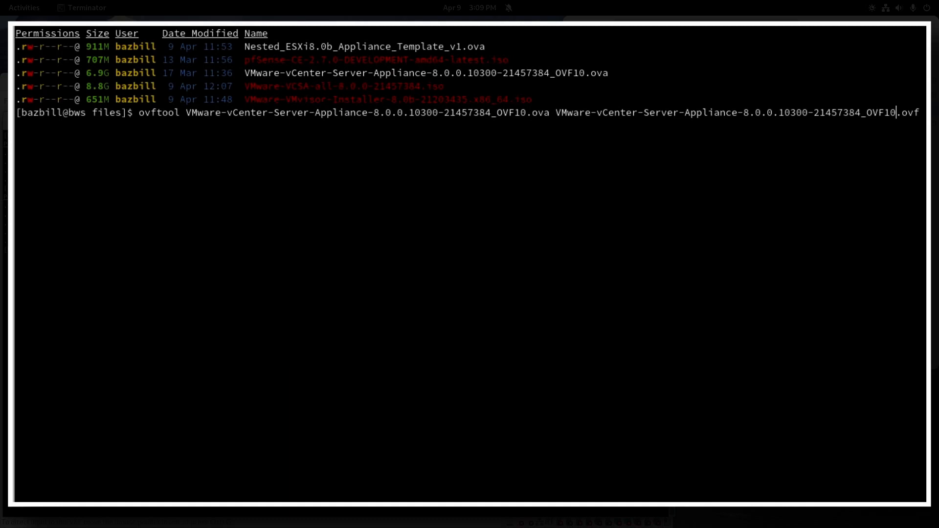
{"action": "key", "text": "BackSpace"}
{"action": "key", "text": "BackSpace"}
{"action": "key", "text": "BackSpace"}
{"action": "key", "text": "BackSpace"}
{"action": "key", "text": "BackSpace"}
{"action": "key", "text": "BackSpace"}
{"action": "key", "text": "End"}
{"action": "key", "text": "Return"}
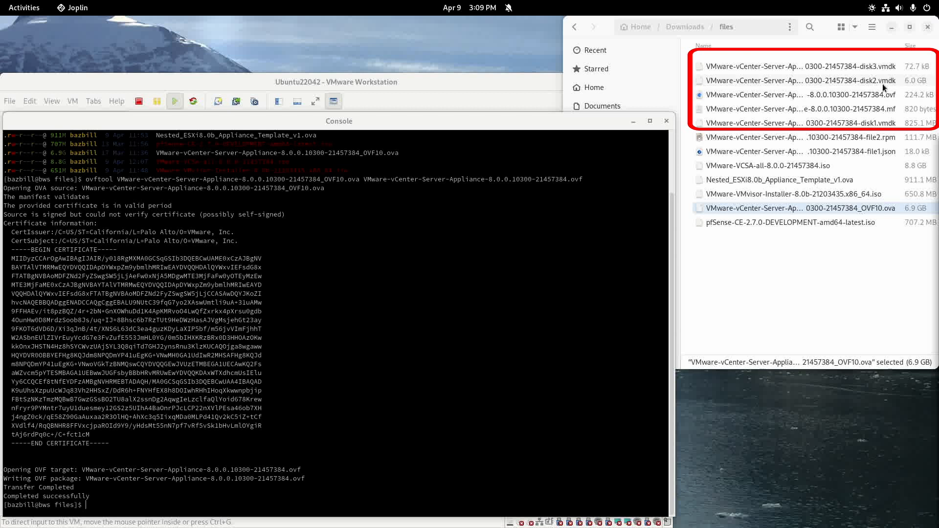
Permanently delete the converted package's .mf manifest file, leaving the .ovf and .vmdk disks.
{"action": "left_click", "coordinate": [885, 110]}
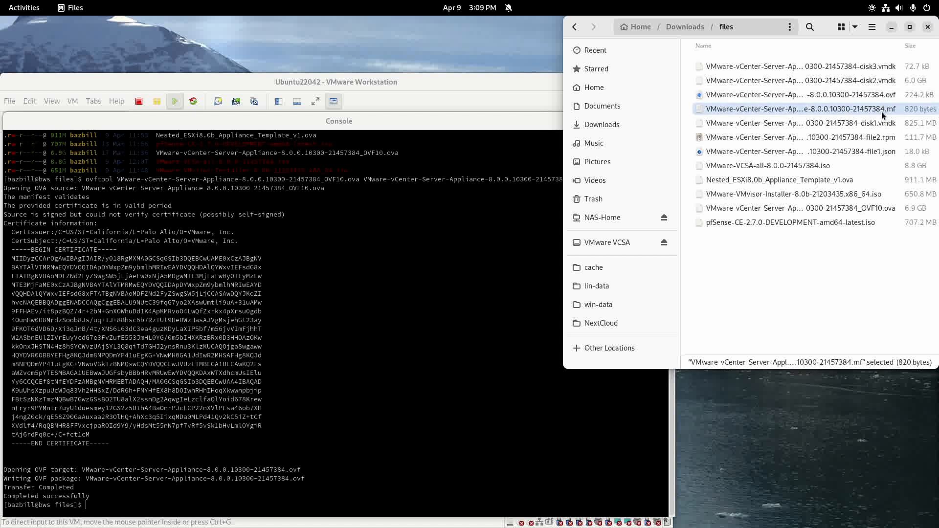
{"action": "right_click", "coordinate": [881, 112]}
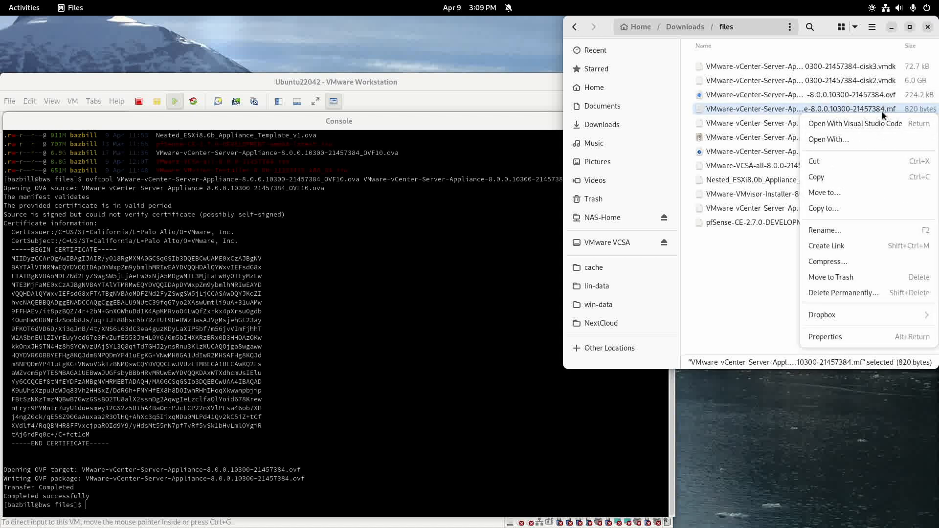
{"action": "left_click", "coordinate": [860, 292]}
{"action": "left_click", "coordinate": [855, 233]}
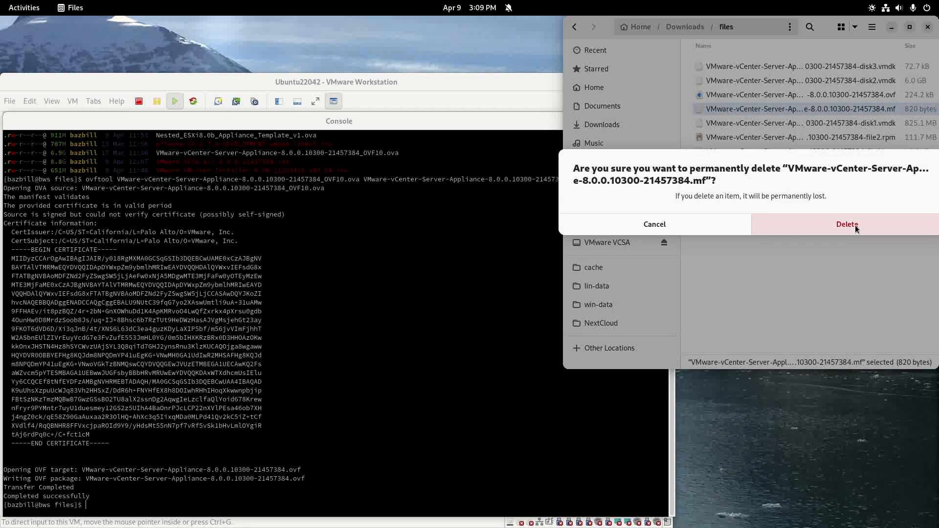
{"action": "left_click", "coordinate": [887, 97]}
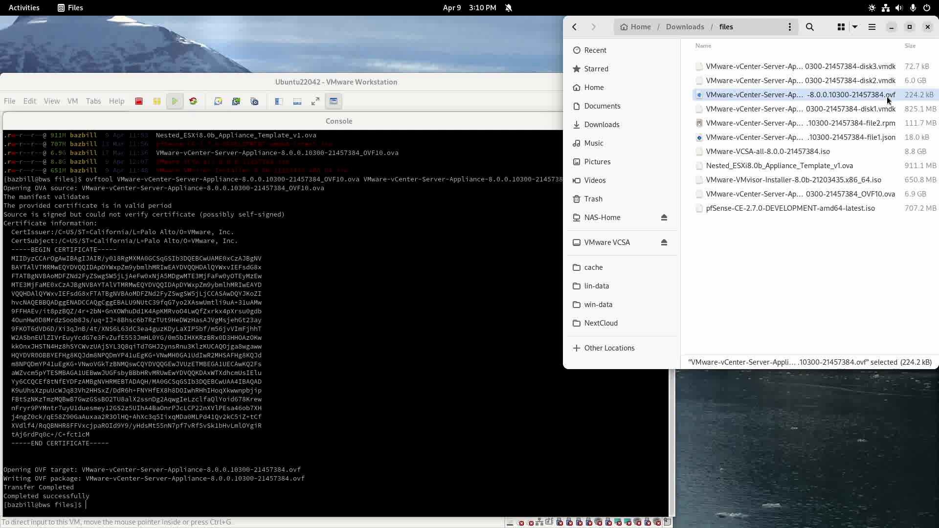
Open the vCenter .ovf file with Visual Studio Code.
{"action": "right_click", "coordinate": [887, 95]}
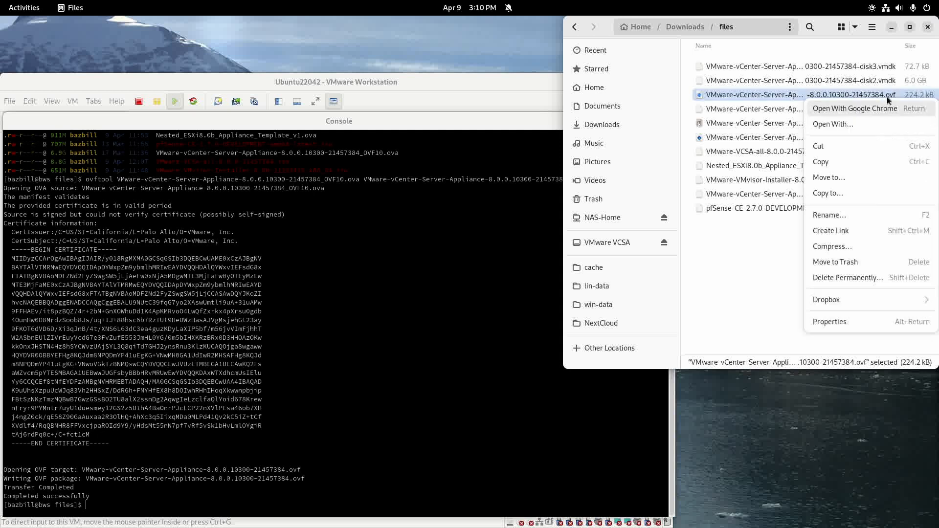
{"action": "left_click", "coordinate": [846, 128]}
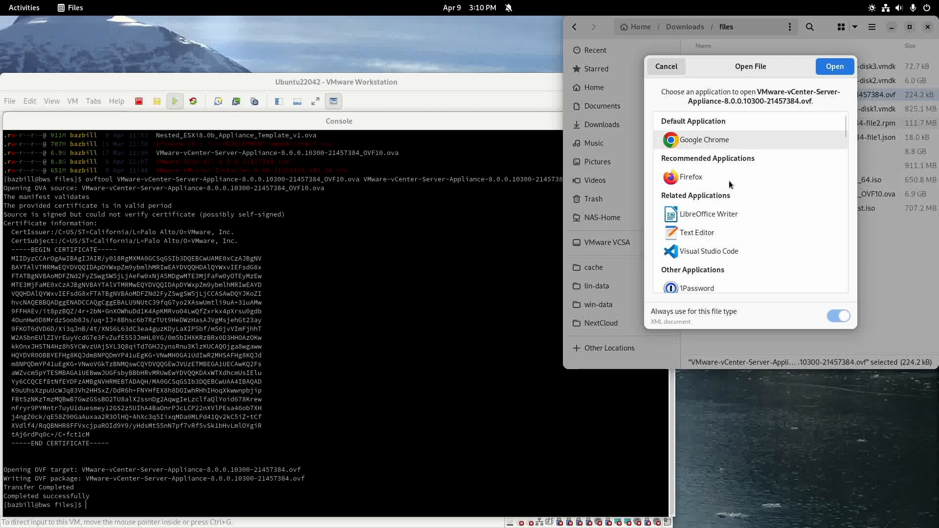
{"action": "scroll", "coordinate": [739, 180], "scroll_direction": "down", "scroll_amount": 5}
{"action": "scroll", "coordinate": [738, 181], "scroll_direction": "up", "scroll_amount": 5}
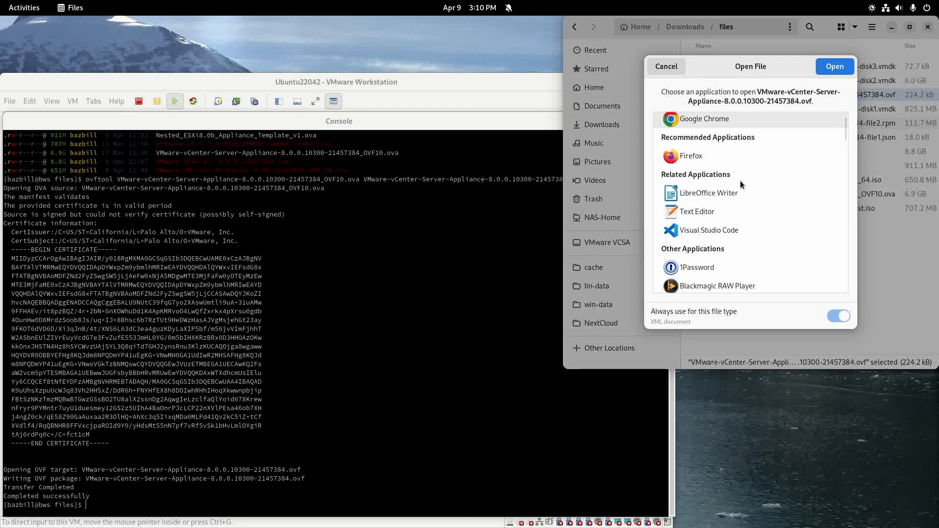
{"action": "left_click", "coordinate": [718, 233]}
{"action": "left_click", "coordinate": [822, 72]}
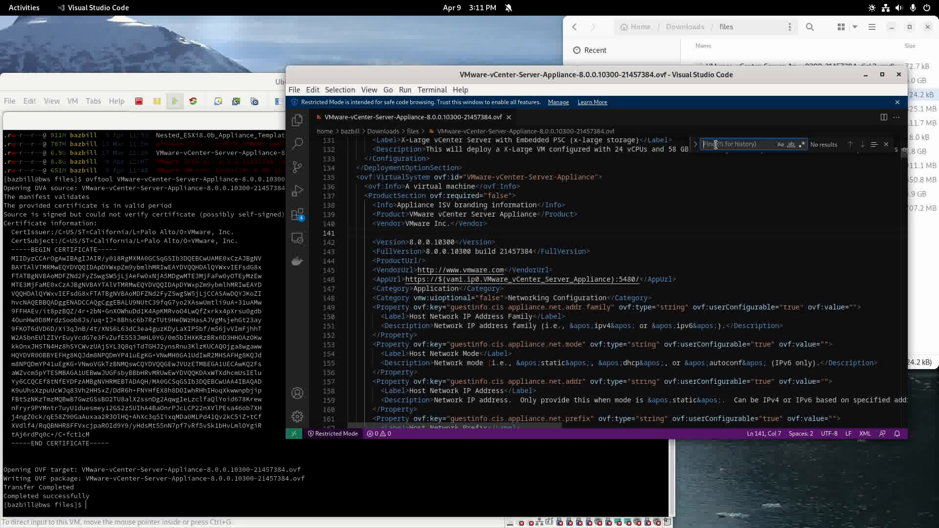
Set userConfigurable to true for guestinfo.cis.upgrade.import.directory, save, and close the editor.
{"action": "type", "text": "gues"}
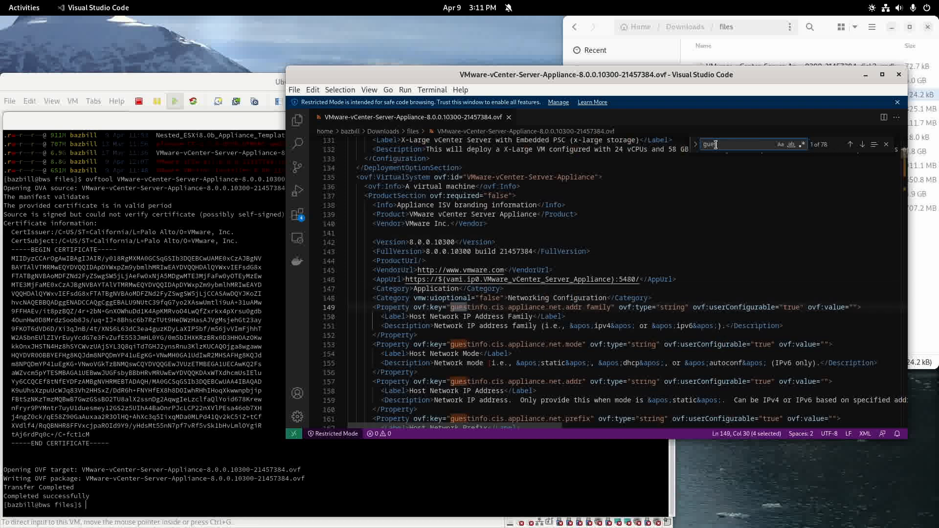
{"action": "type", "text": "tinfo.cis"}
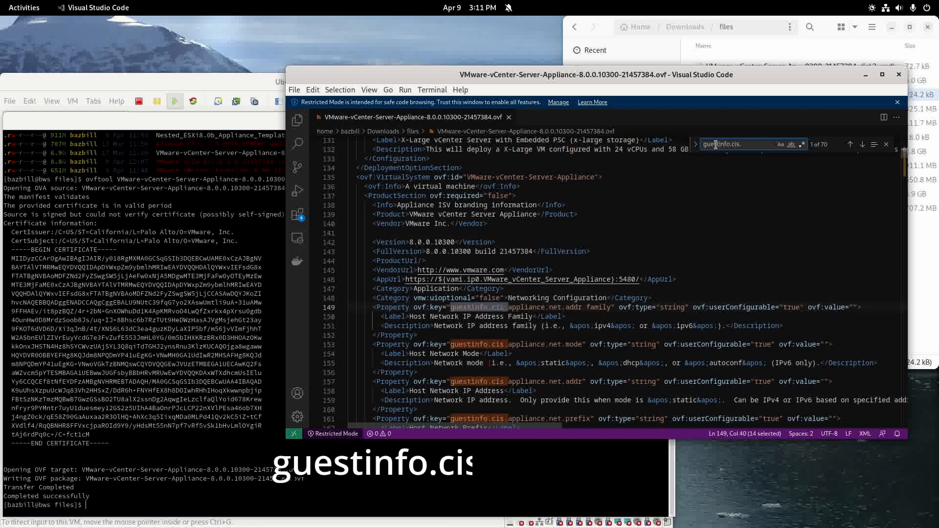
{"action": "type", "text": ".upgrade.import"}
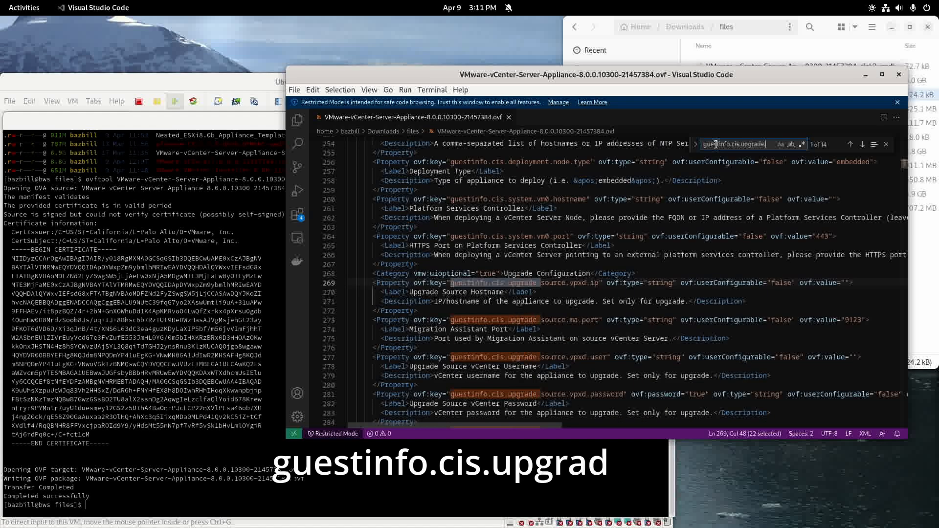
{"action": "type", "text": ".directory"}
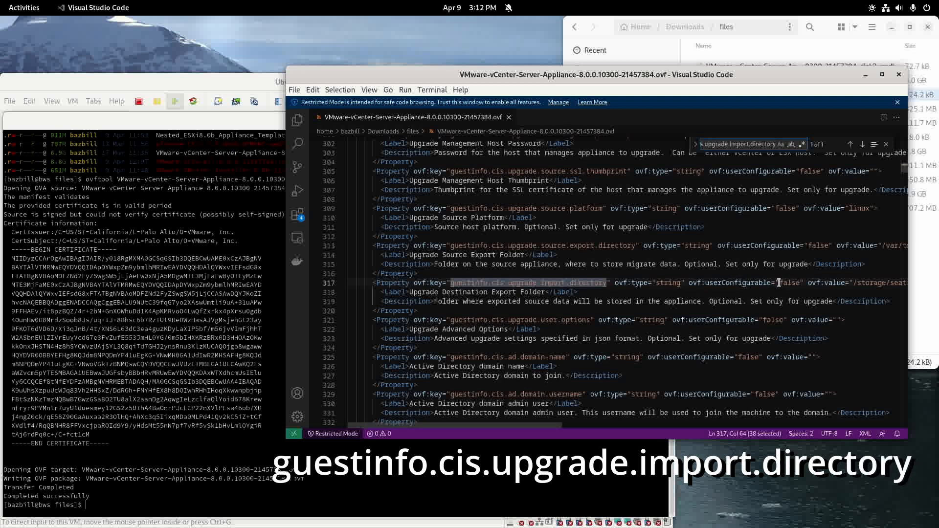
{"action": "left_click_drag", "start_coordinate": [776, 283], "coordinate": [799, 283]}
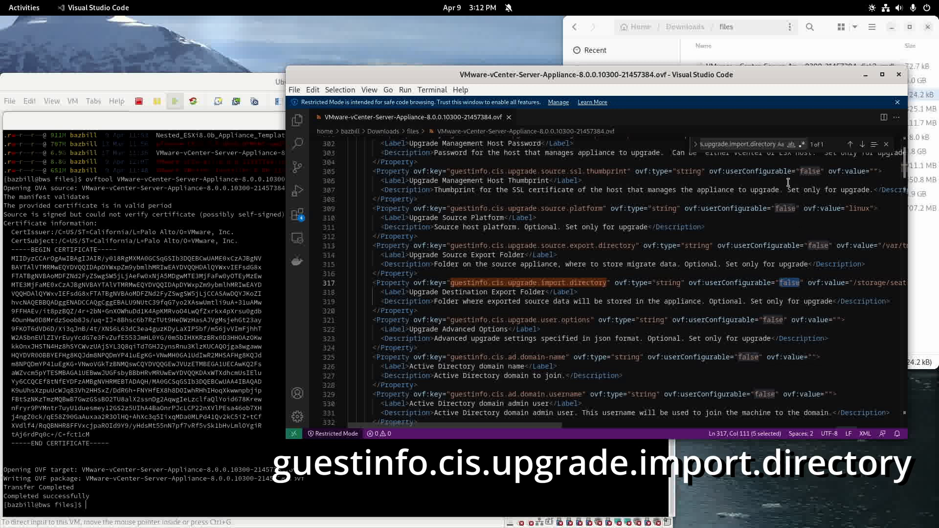
{"action": "type", "text": "true"}
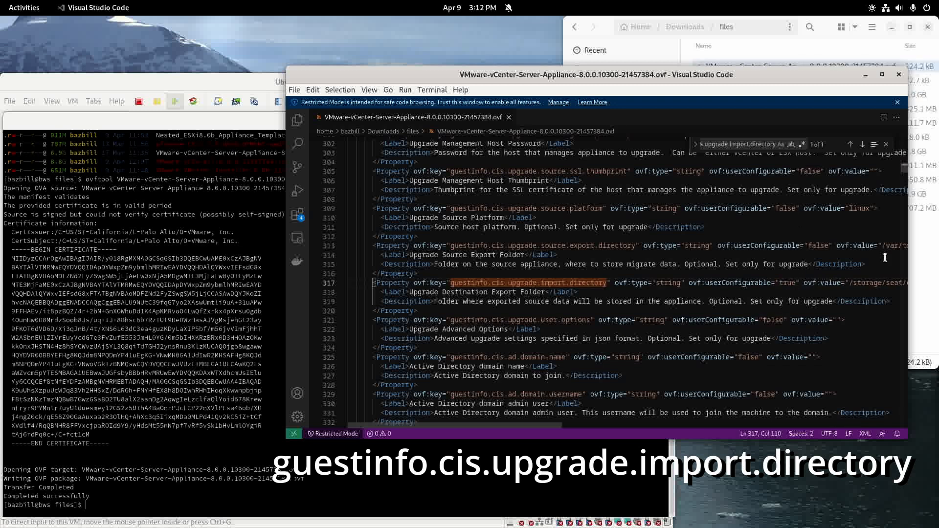
{"action": "left_click", "coordinate": [294, 90]}
{"action": "left_click", "coordinate": [313, 252]}
{"action": "left_click", "coordinate": [508, 117]}
{"action": "left_click", "coordinate": [896, 74]}
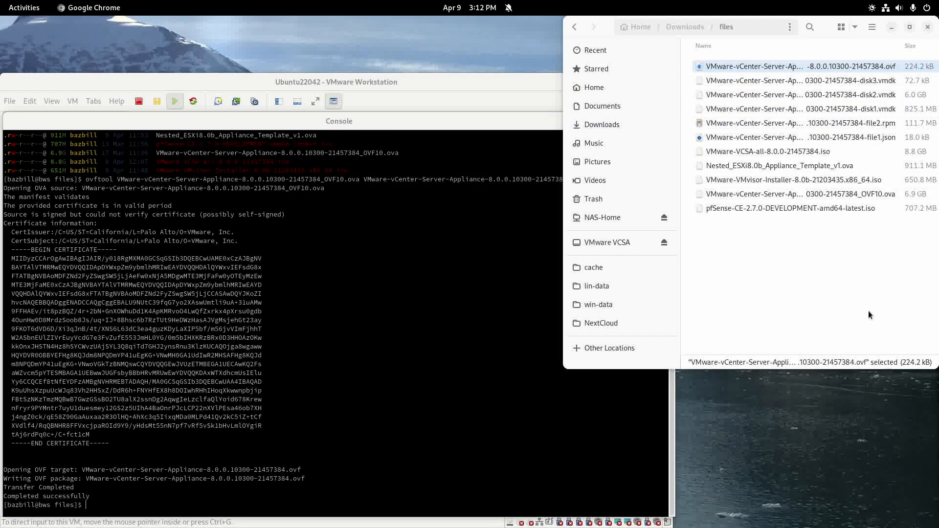
Sign in to pfSense and start a new host override under Services > DNS Resolver.
{"action": "left_click", "coordinate": [436, 83]}
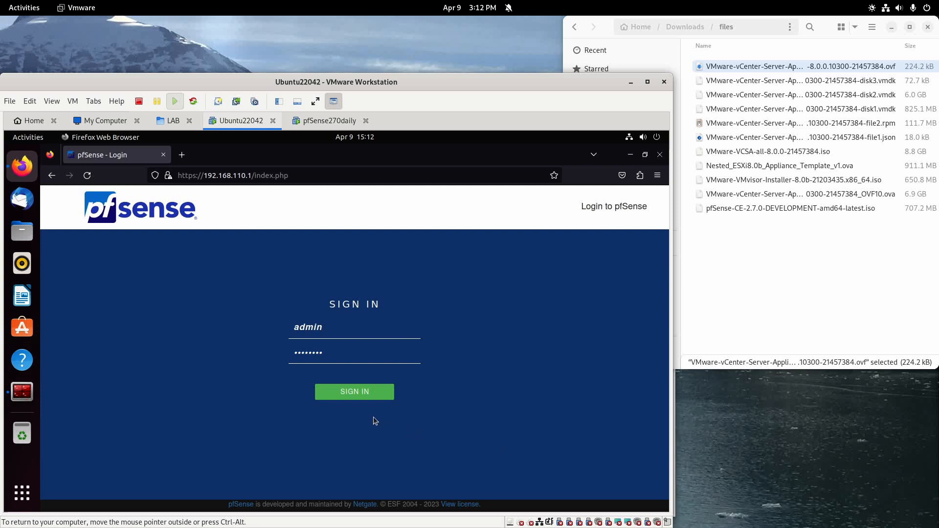
{"action": "left_click", "coordinate": [353, 391]}
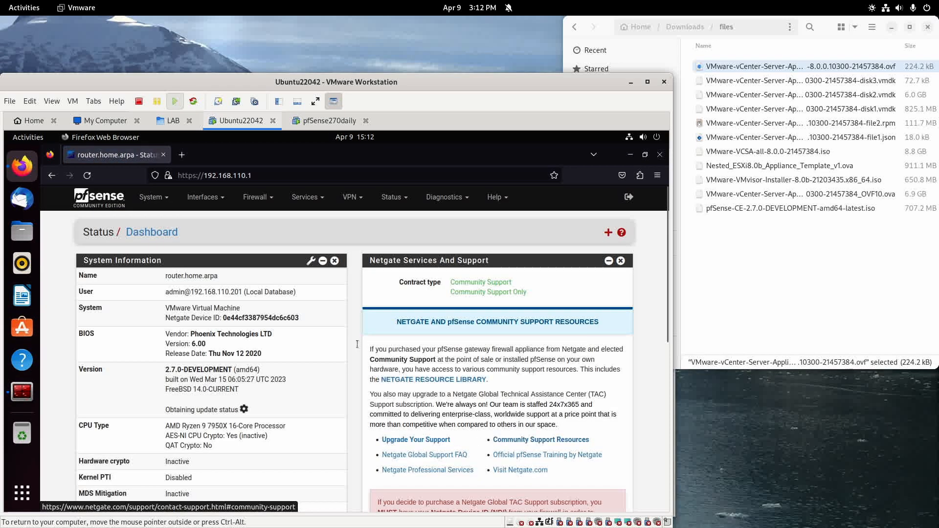
{"action": "left_click", "coordinate": [304, 196]}
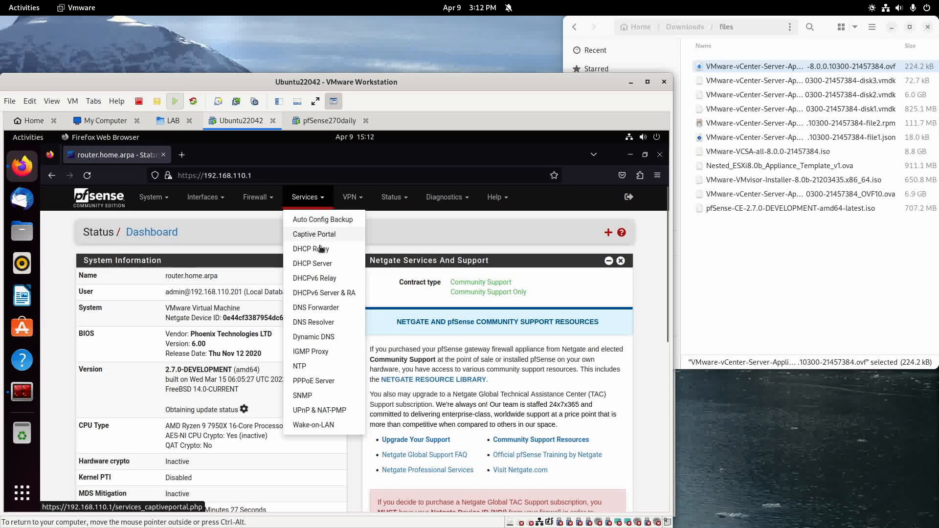
{"action": "left_click", "coordinate": [321, 324]}
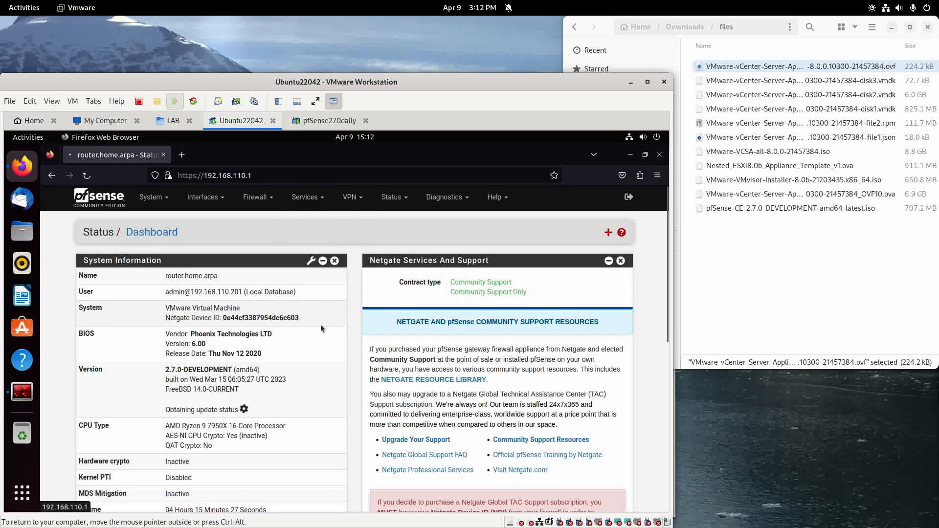
{"action": "scroll", "coordinate": [454, 341], "scroll_direction": "down", "scroll_amount": 10}
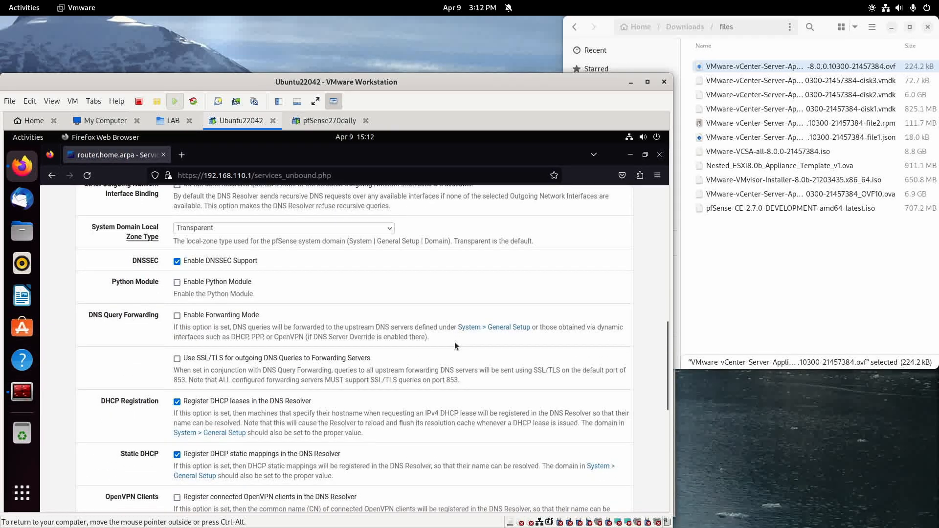
{"action": "scroll", "coordinate": [457, 342], "scroll_direction": "down", "scroll_amount": 8}
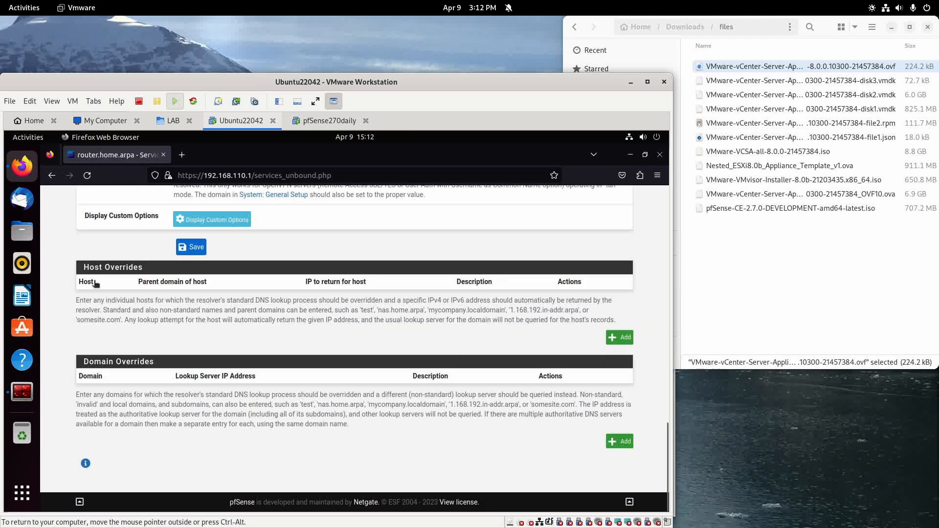
{"action": "left_click", "coordinate": [618, 342]}
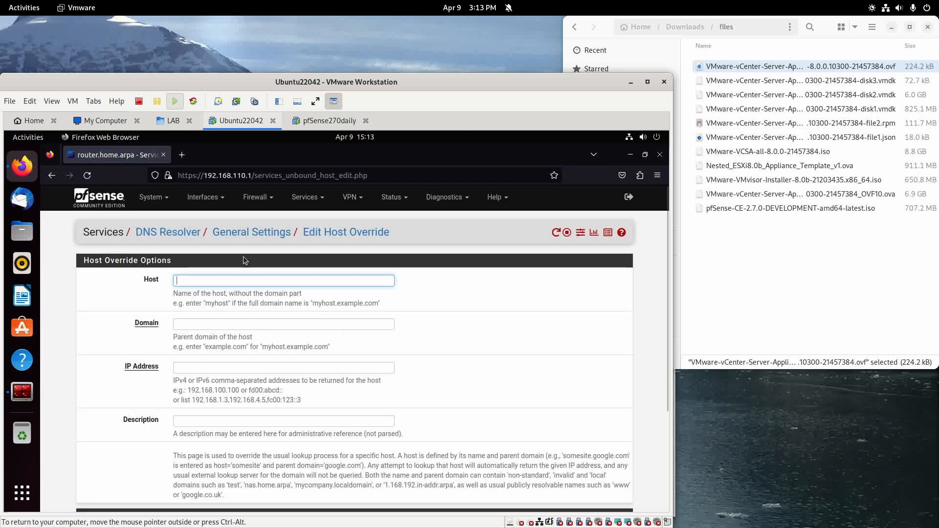
Enter host vcsa, domain home.arpa, IP 192.168.110.22, description 'vCenter Server Appliance'.
{"action": "type", "text": "vcsa"}
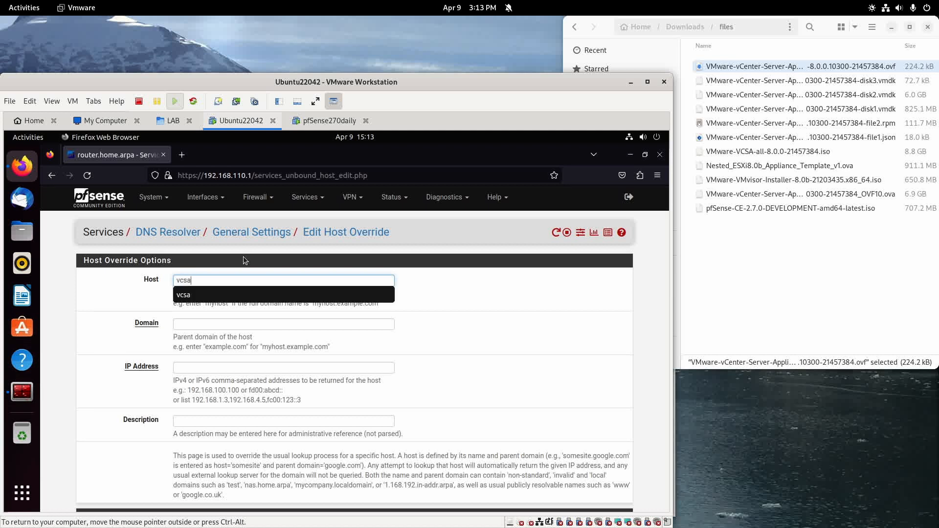
{"action": "key", "text": "Tab"}
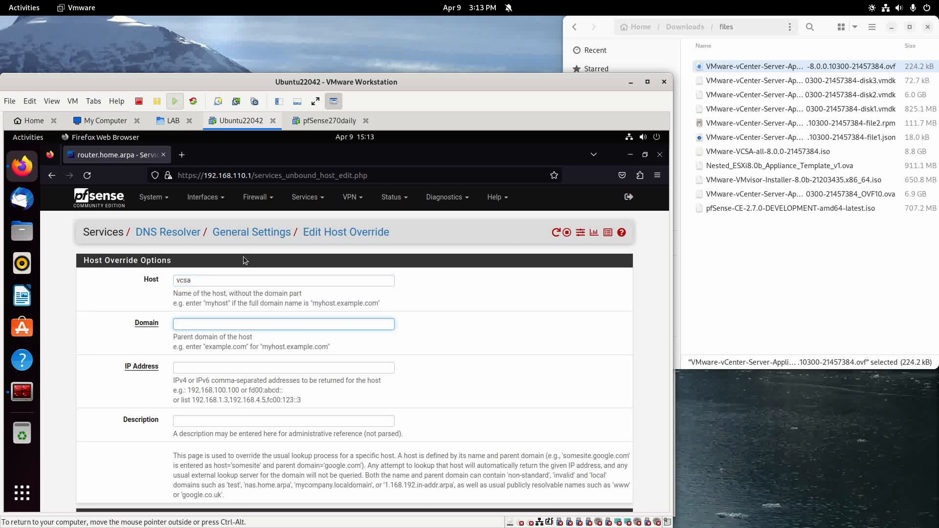
{"action": "type", "text": "home.arpa"}
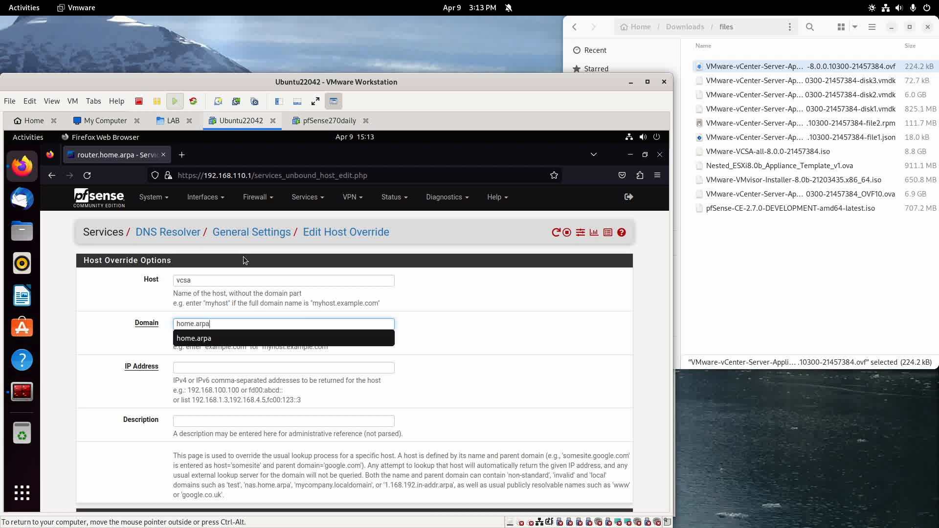
{"action": "key", "text": "Tab"}
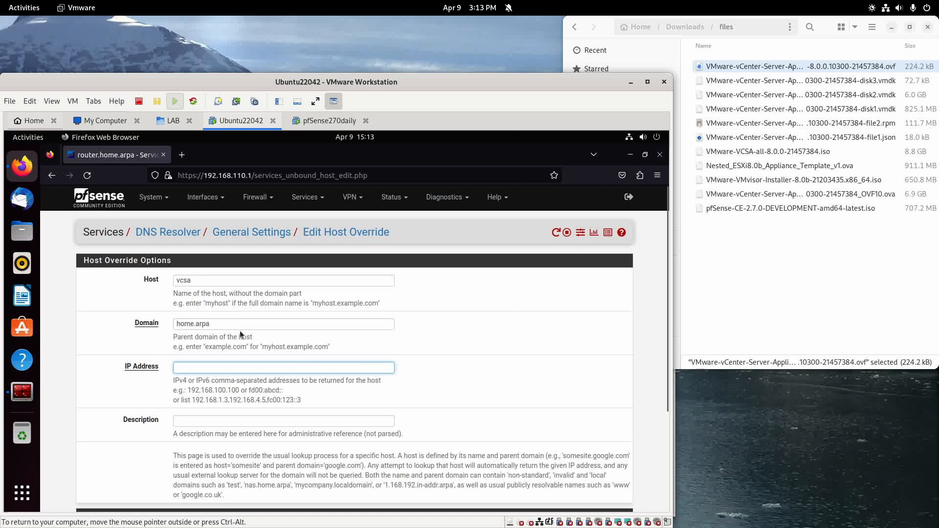
{"action": "left_click", "coordinate": [347, 371]}
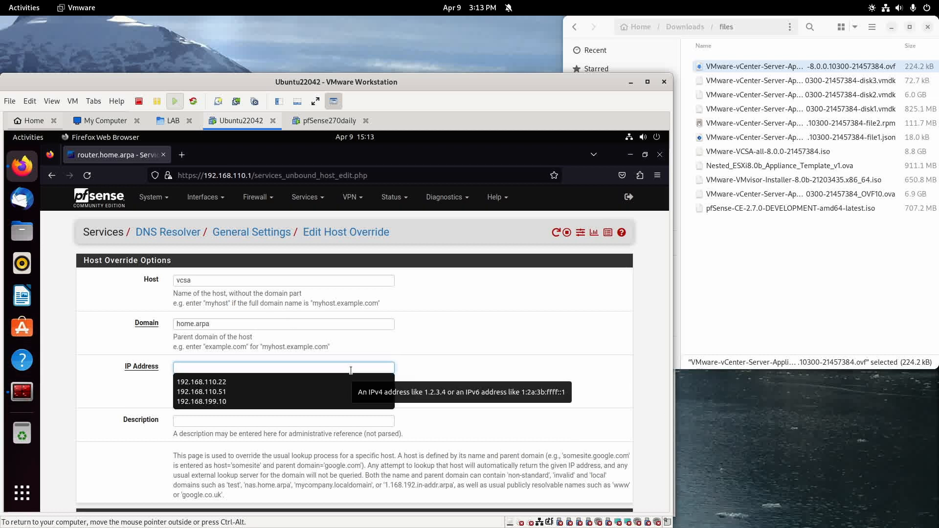
{"action": "left_click", "coordinate": [204, 382]}
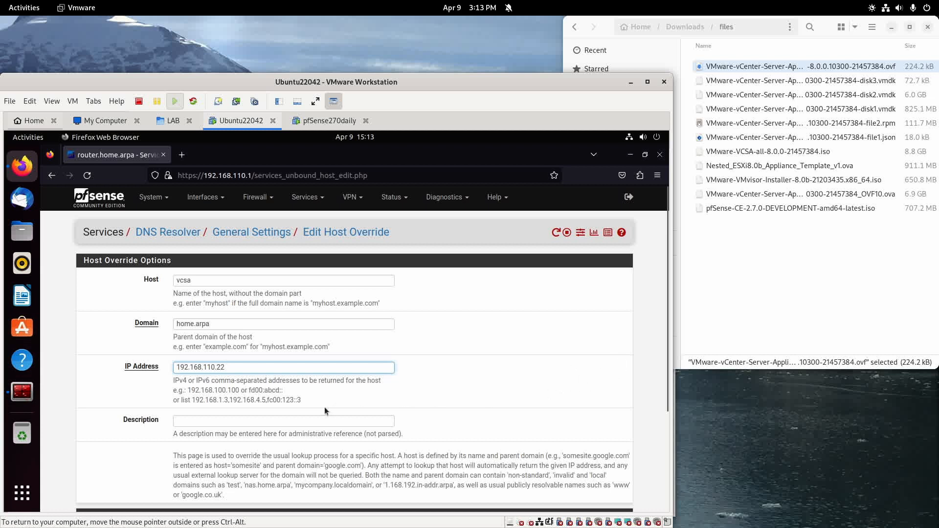
{"action": "left_click", "coordinate": [221, 420]}
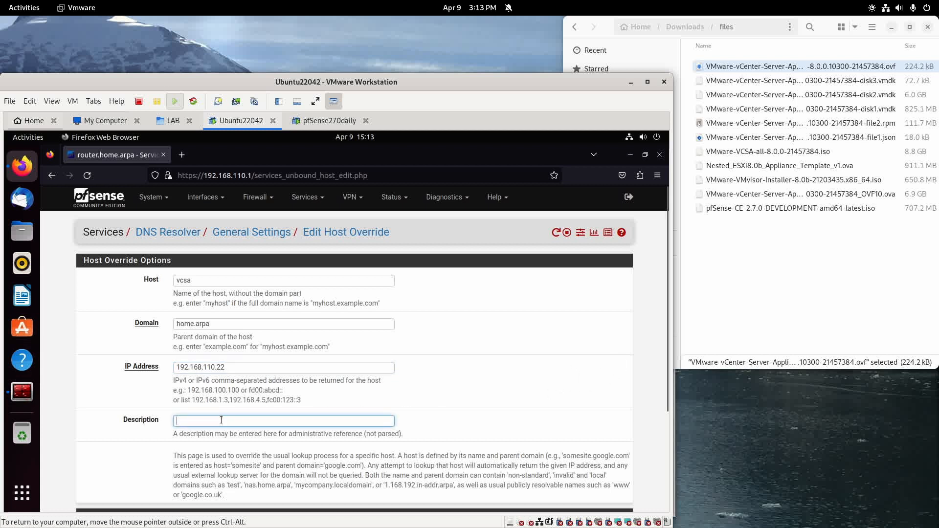
{"action": "type", "text": "vCe"}
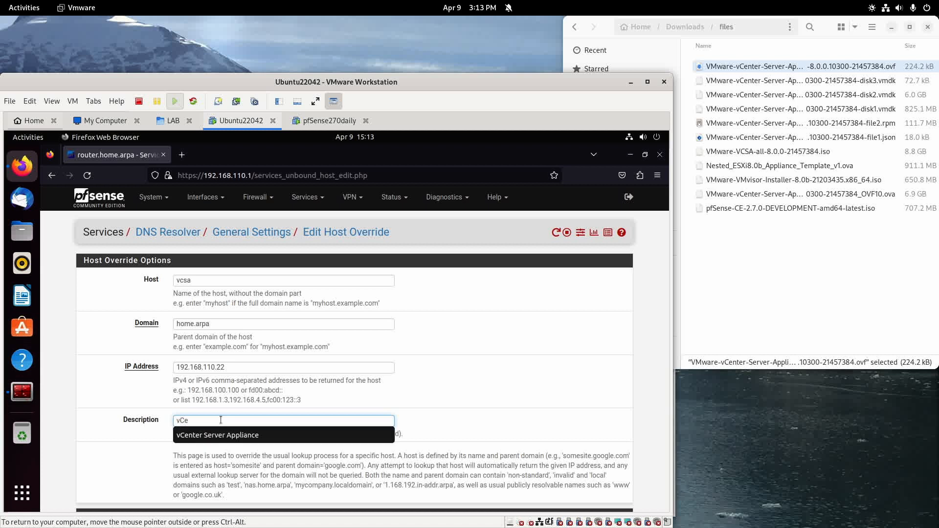
{"action": "key", "text": "Down"}
{"action": "key", "text": "Return"}
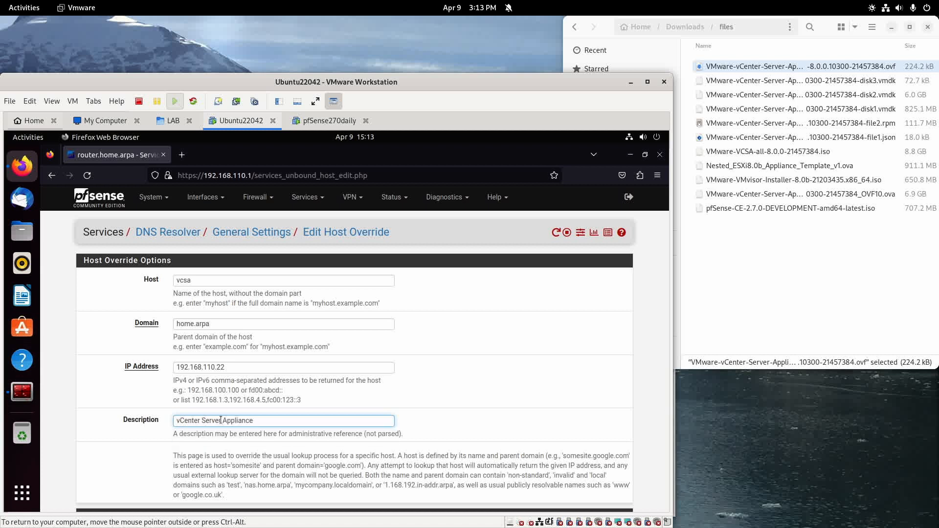
{"action": "left_click", "coordinate": [583, 441]}
Save and apply the host override, then launch Terminator.
{"action": "scroll", "coordinate": [583, 441], "scroll_direction": "down", "scroll_amount": 5}
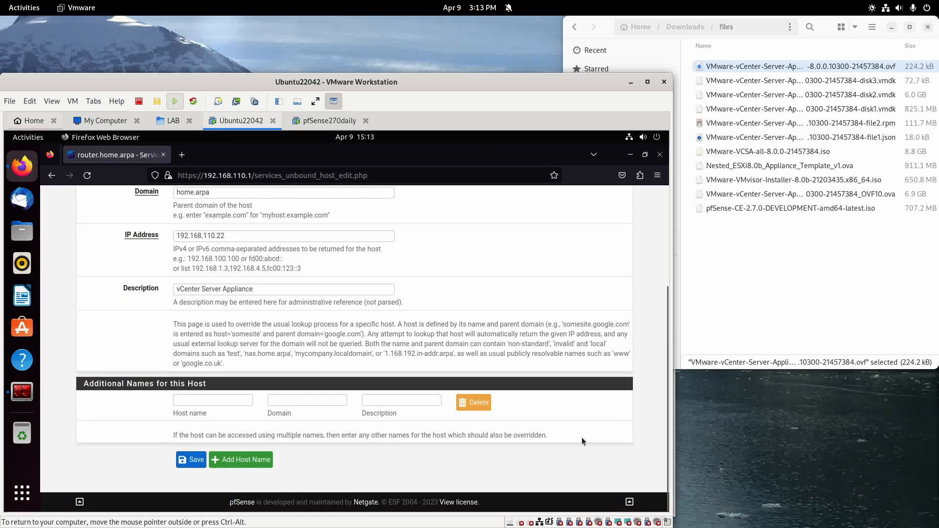
{"action": "left_click", "coordinate": [191, 461]}
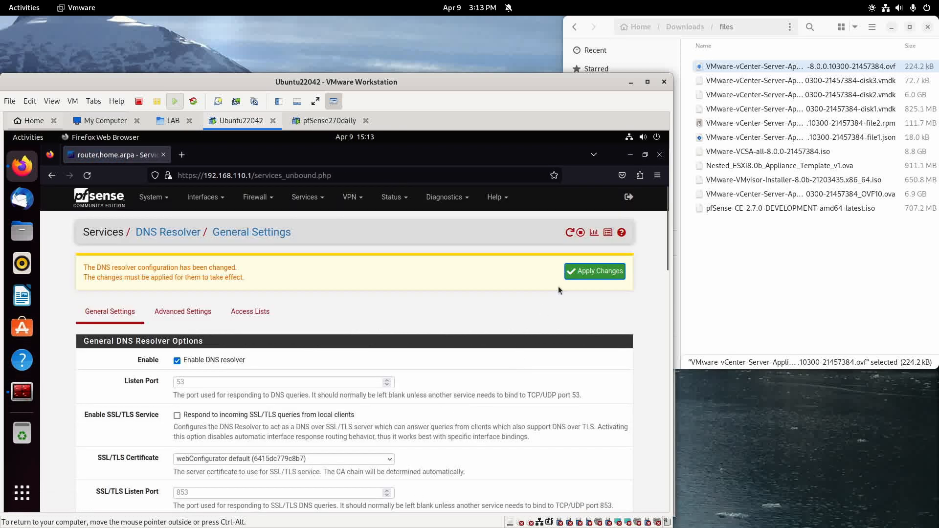
{"action": "left_click", "coordinate": [592, 275]}
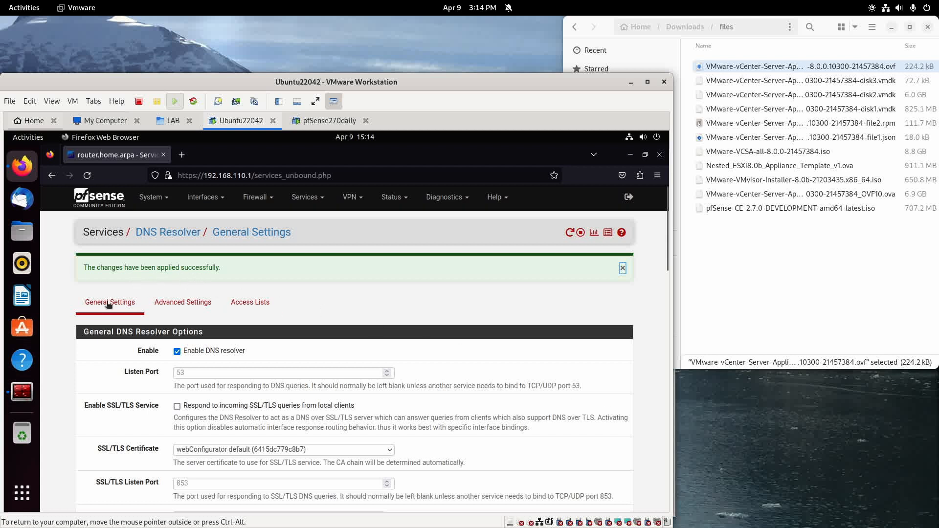
{"action": "left_click", "coordinate": [22, 391]}
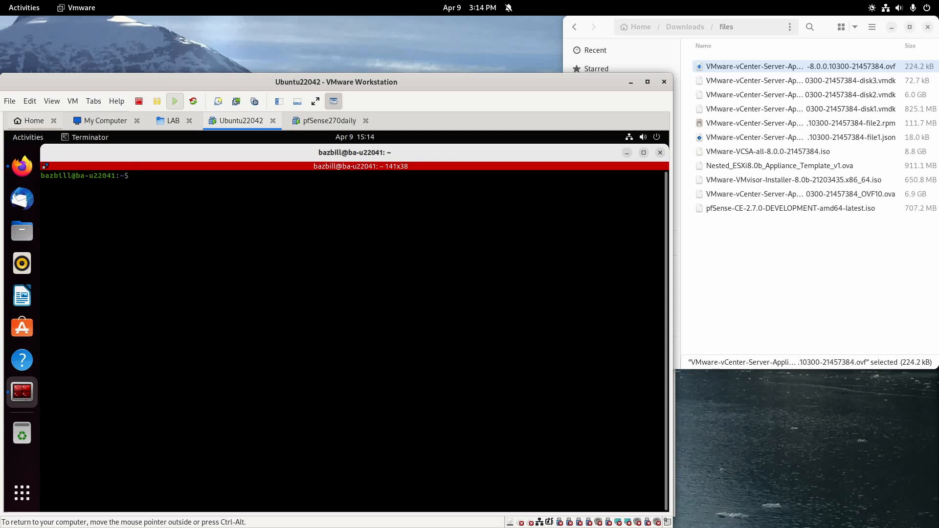
Run nslookup vcsa.home.arpa to confirm 192.168.110.22, then minimize the terminal.
{"action": "type", "text": "nslookup vcsa.home.arpa"}
{"action": "key", "text": "Return"}
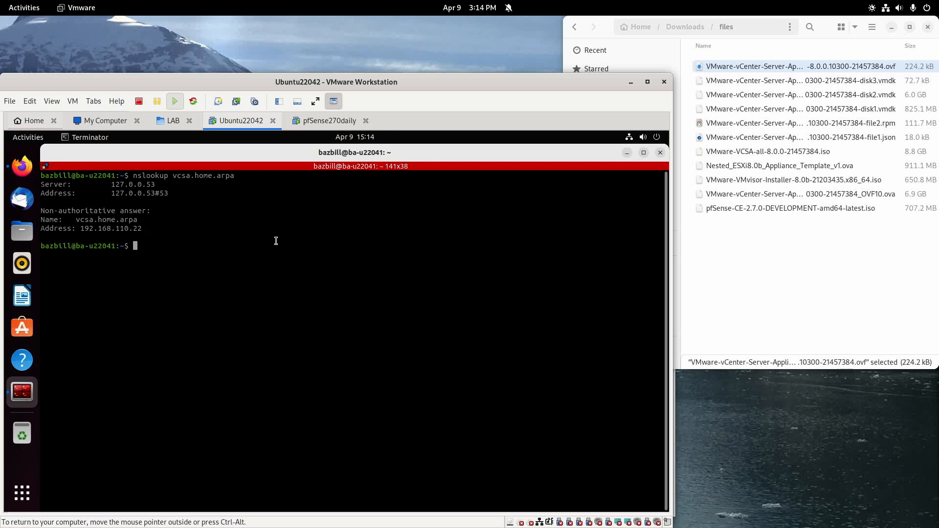
{"action": "left_click", "coordinate": [626, 153]}
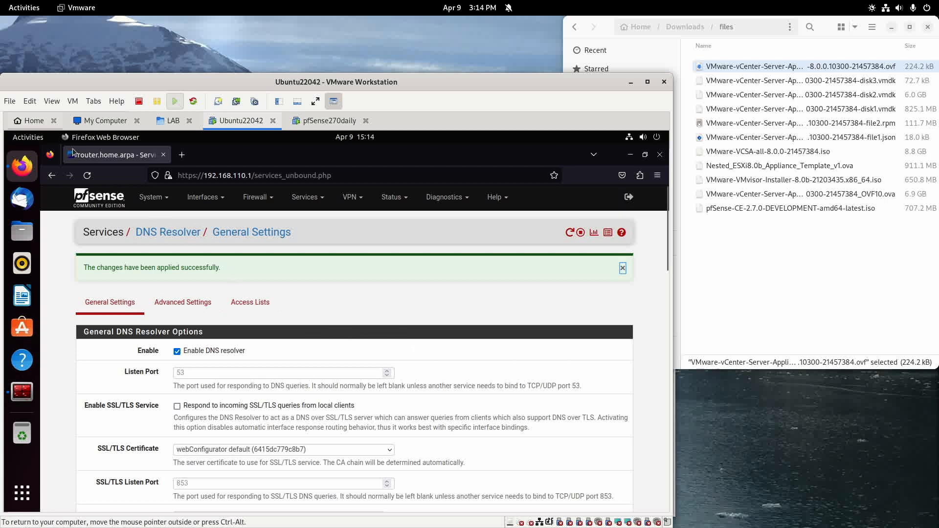
Open the vCenter .ovf from Downloads/files in VMware Workstation and accept the licence agreement.
{"action": "left_click", "coordinate": [10, 101]}
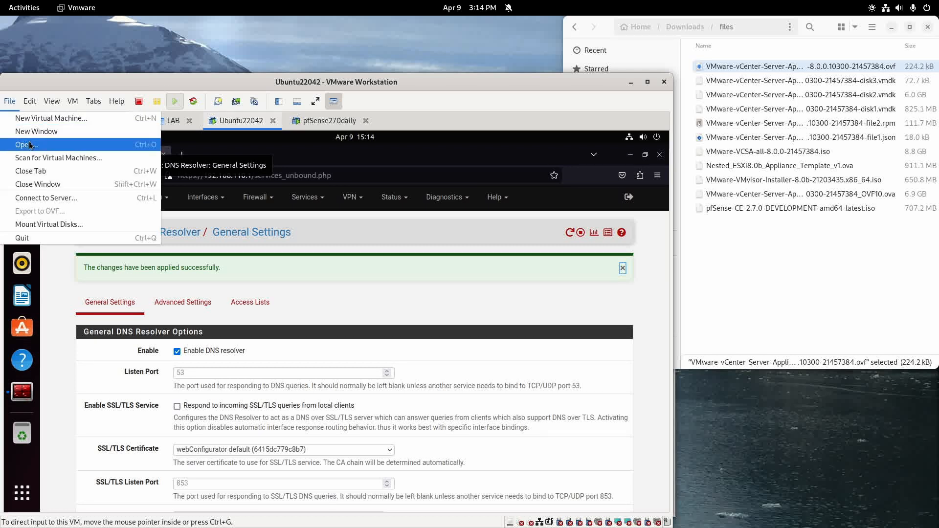
{"action": "key", "text": "Escape"}
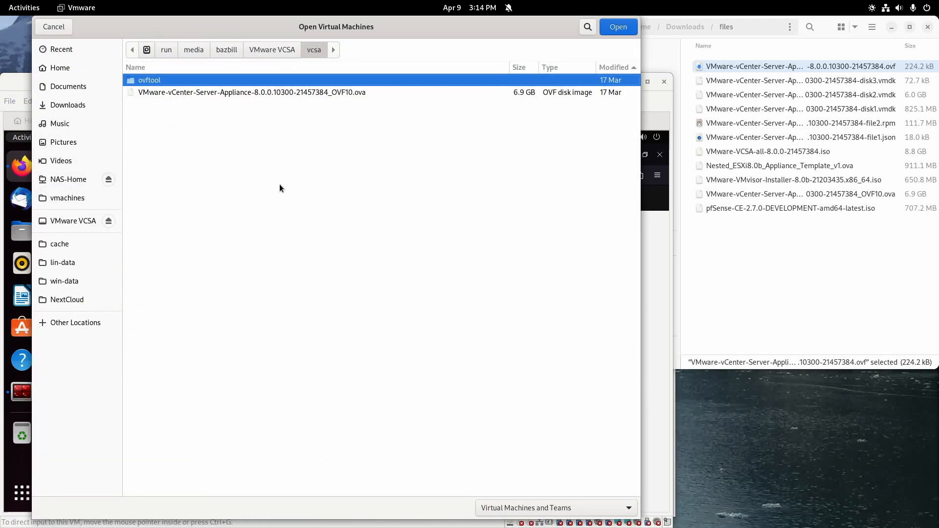
{"action": "left_click", "coordinate": [69, 106]}
{"action": "double_click", "coordinate": [148, 81]}
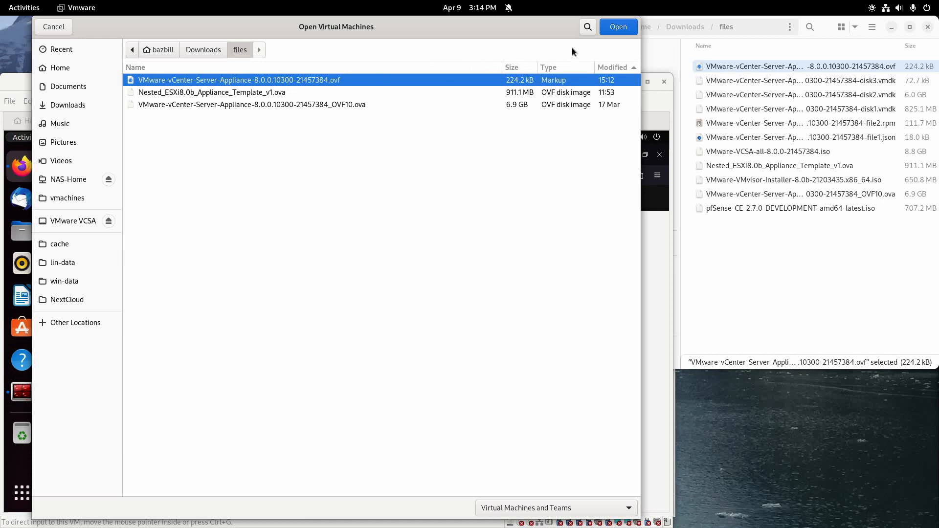
{"action": "left_click", "coordinate": [615, 32]}
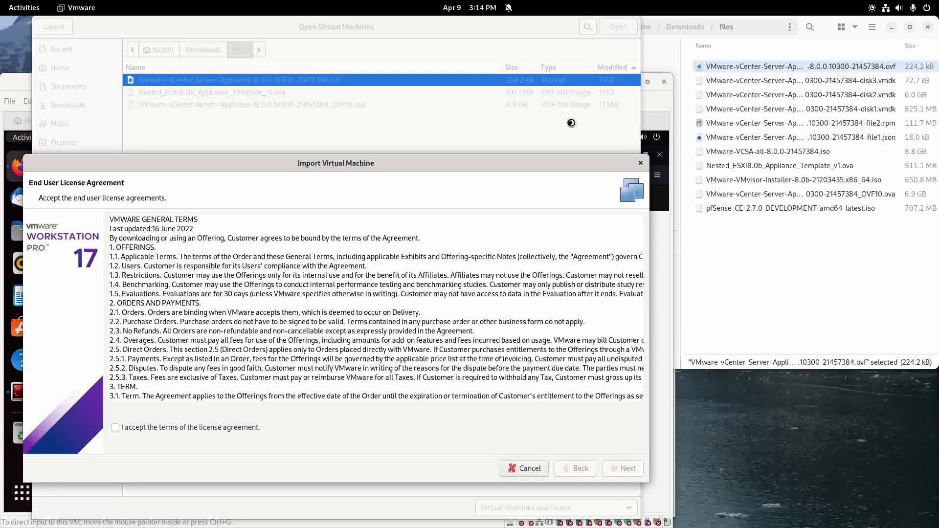
{"action": "left_click", "coordinate": [198, 427]}
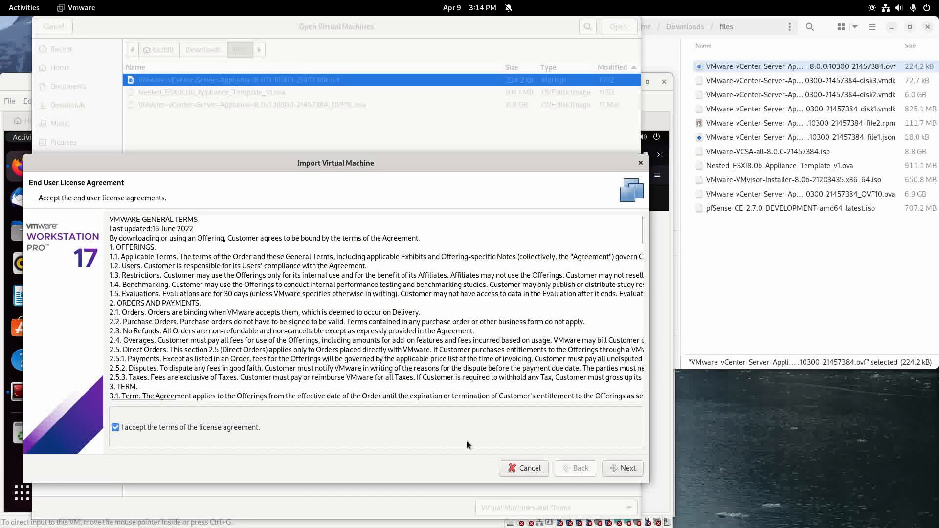
{"action": "left_click", "coordinate": [620, 468]}
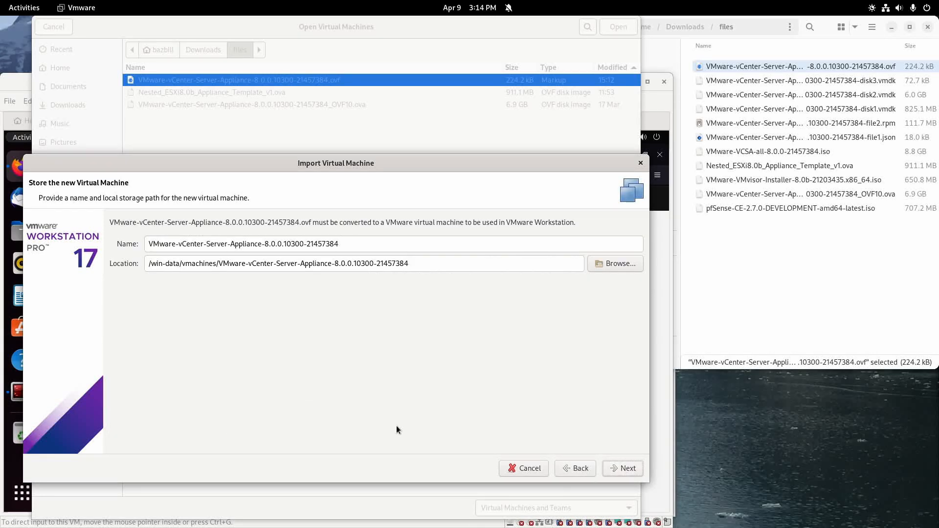
Name the imported VM vcsa, stored at /win-data/vmachines/vcsa, and continue.
{"action": "left_click_drag", "start_coordinate": [386, 247], "coordinate": [126, 233]}
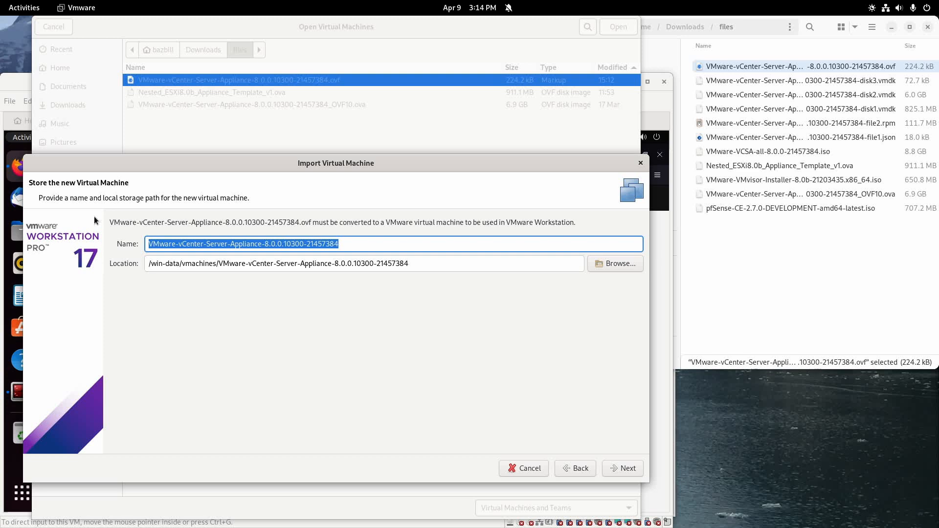
{"action": "type", "text": "vcsa"}
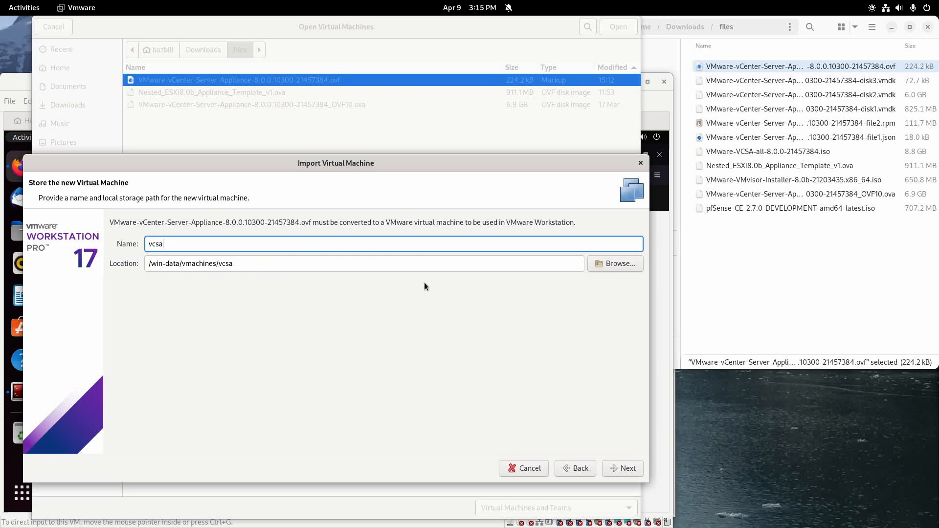
{"action": "left_click", "coordinate": [627, 471]}
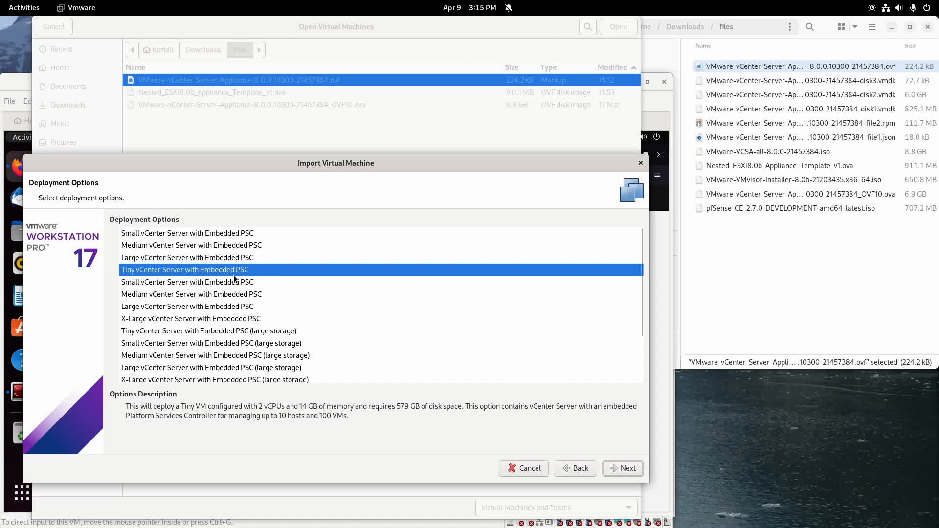
Keep Tiny vCenter Server, then step through the property sections to Networking Configuration.
{"action": "left_click", "coordinate": [626, 472]}
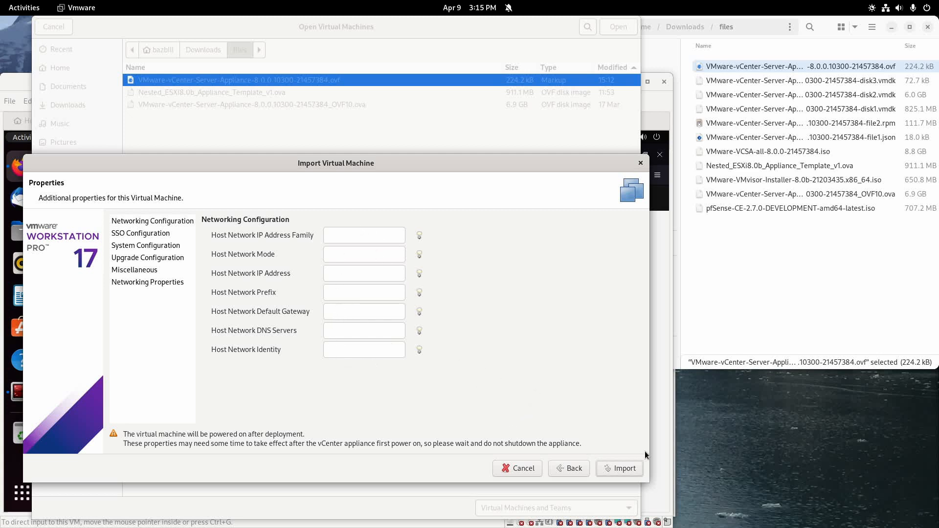
{"action": "left_click", "coordinate": [141, 233]}
{"action": "left_click", "coordinate": [133, 246]}
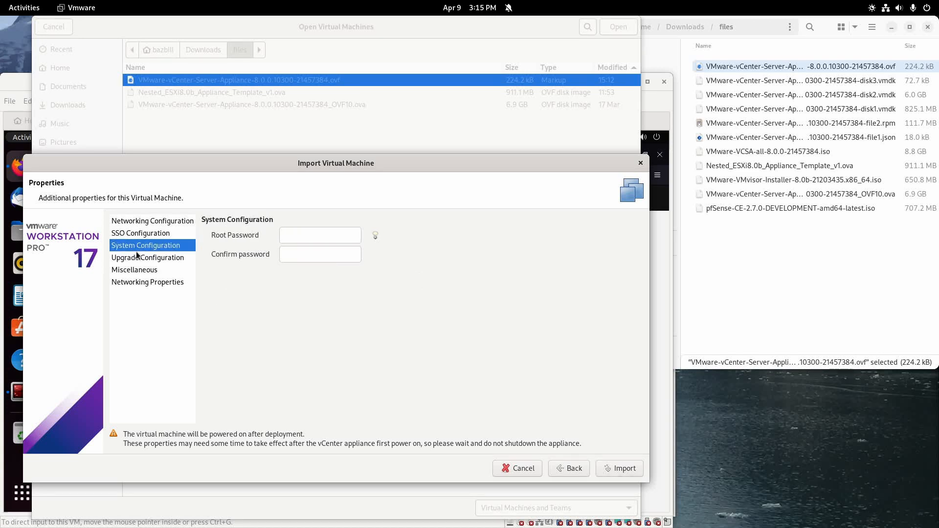
{"action": "left_click", "coordinate": [137, 257]}
{"action": "left_click", "coordinate": [143, 269]}
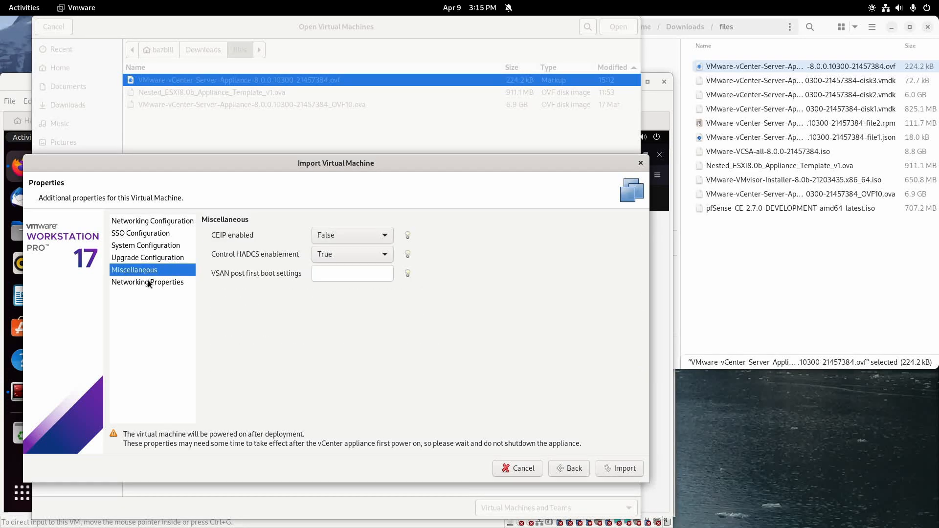
{"action": "left_click", "coordinate": [148, 281]}
{"action": "left_click", "coordinate": [169, 224]}
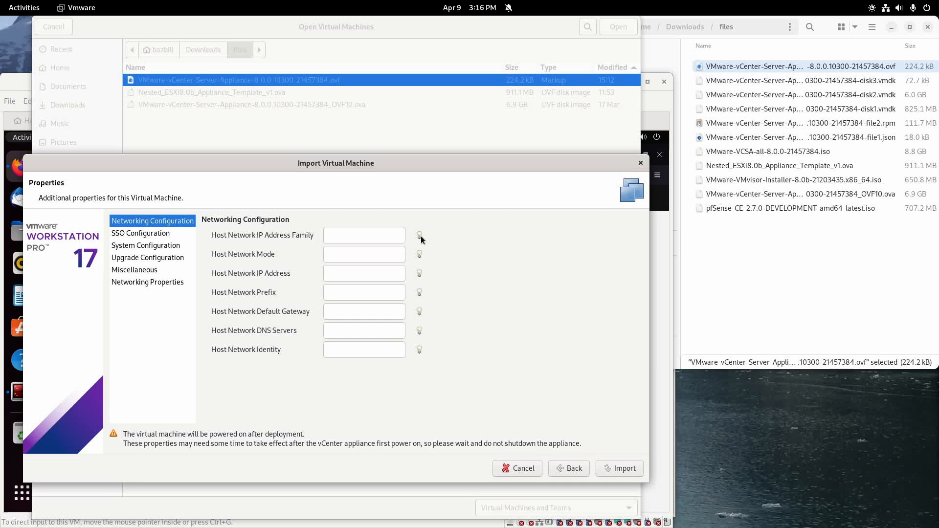
{"action": "mouse_move", "coordinate": [419, 236]}
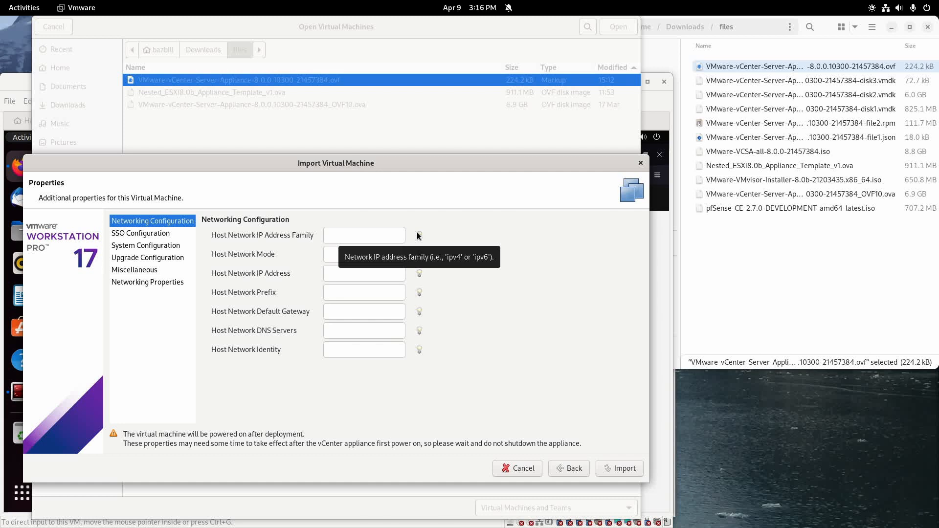
Set the network IP family to ipv4 and the network mode to static.
{"action": "left_click", "coordinate": [390, 236]}
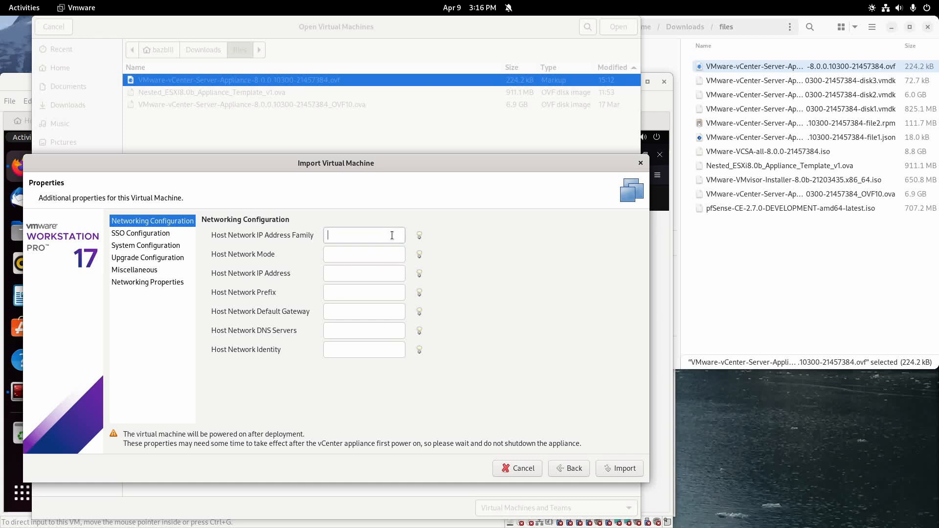
{"action": "type", "text": "ipv6"}
{"action": "key", "text": "BackSpace"}
{"action": "type", "text": "4"}
{"action": "mouse_move", "coordinate": [420, 256]}
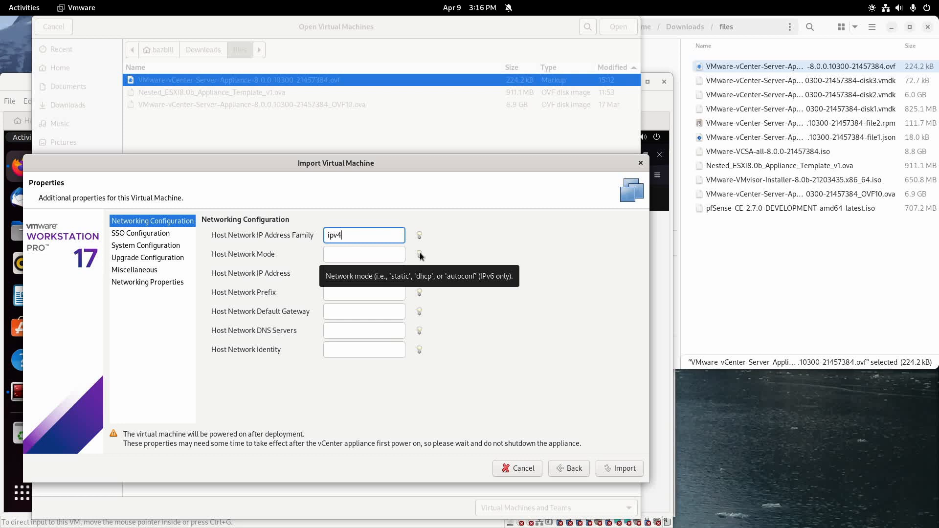
{"action": "left_click", "coordinate": [340, 251]}
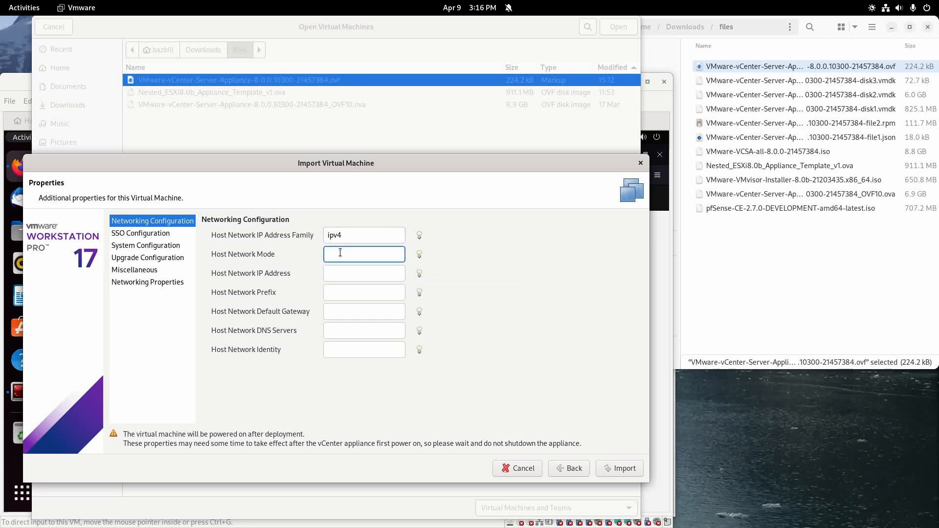
{"action": "type", "text": "static"}
Enter IP 192.168.110.22, prefix 24, and gateway and DNS server 192.168.110.1.
{"action": "key", "text": "Tab"}
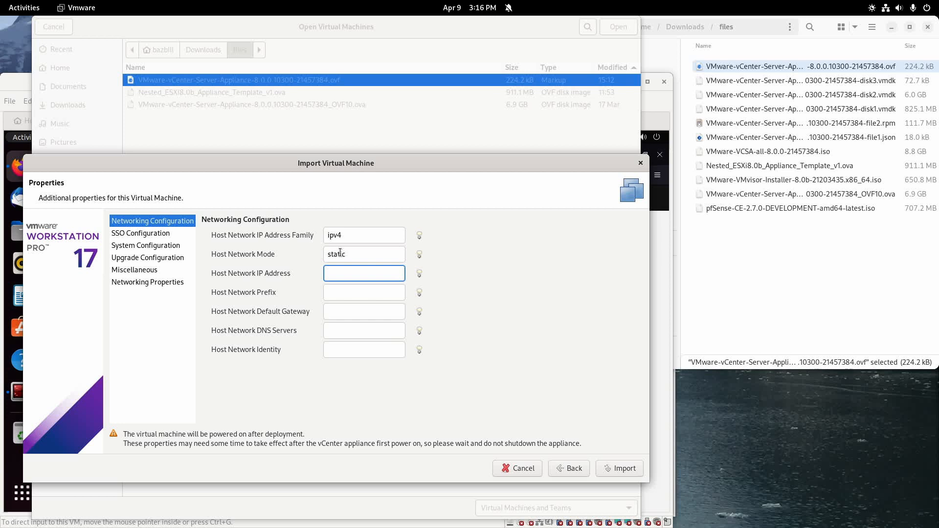
{"action": "type", "text": "192.168.110.22"}
{"action": "key", "text": "Tab"}
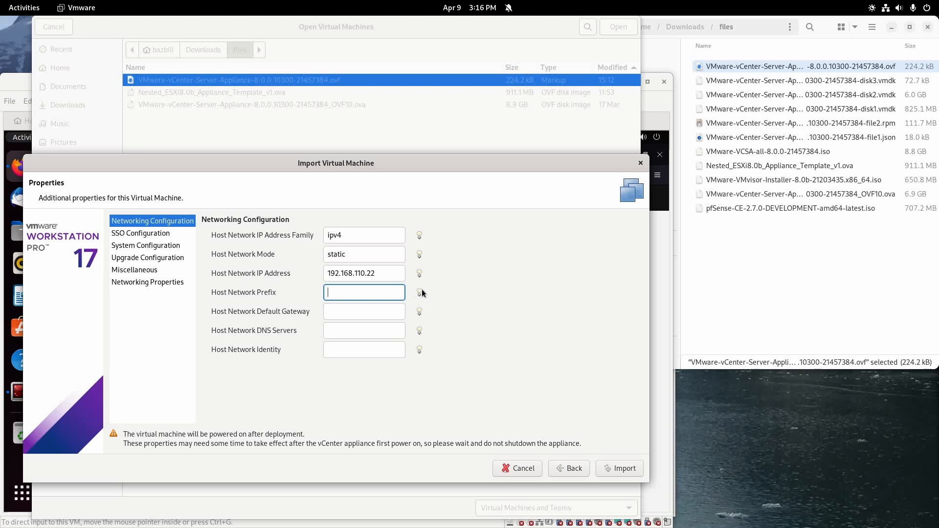
{"action": "mouse_move", "coordinate": [419, 293]}
{"action": "type", "text": "24"}
{"action": "key", "text": "Tab"}
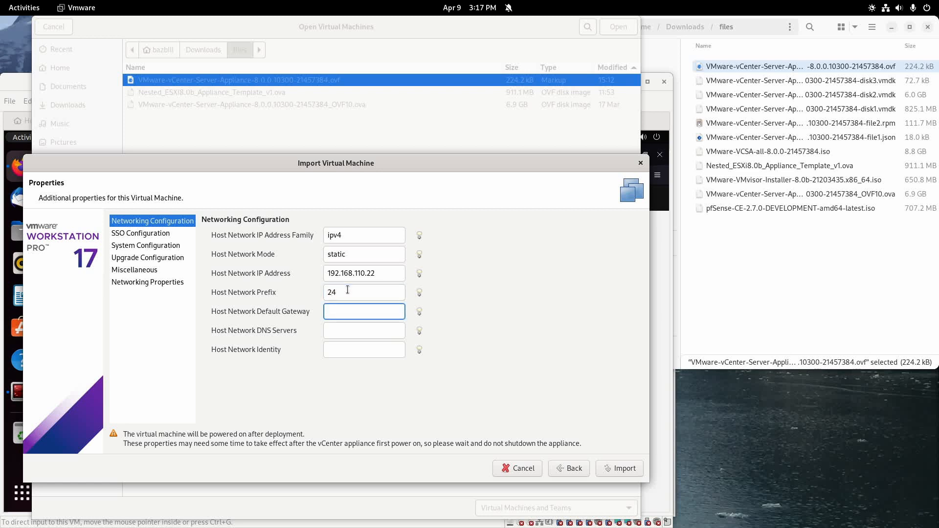
{"action": "type", "text": "192.168.1"}
{"action": "type", "text": "10."}
{"action": "key", "text": "BackSpace"}
{"action": "type", "text": "0.1"}
{"action": "key", "text": "Tab"}
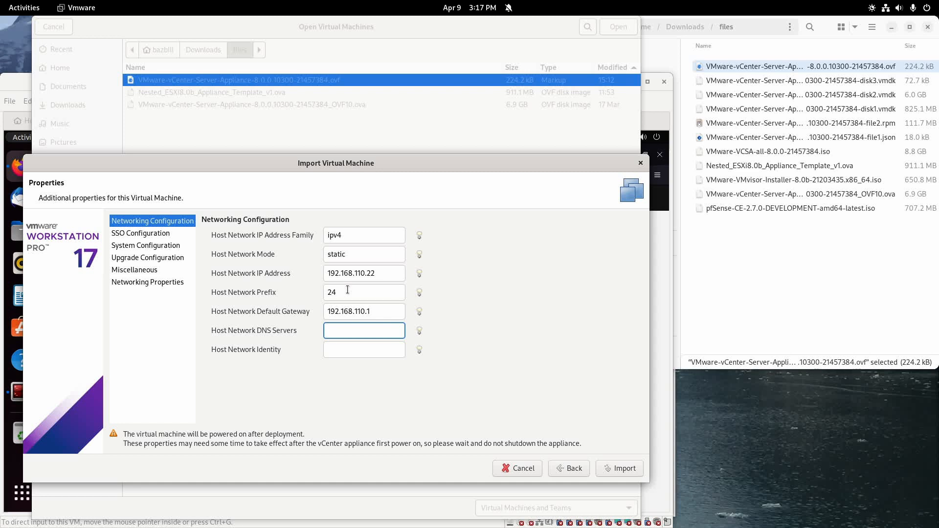
{"action": "type", "text": "192.168.110.1"}
{"action": "mouse_move", "coordinate": [421, 351]}
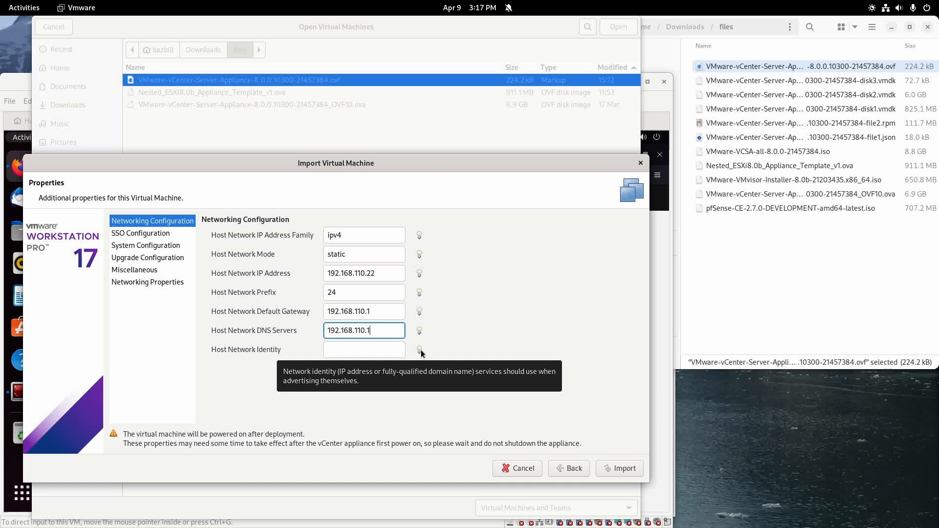
{"action": "left_click", "coordinate": [385, 352]}
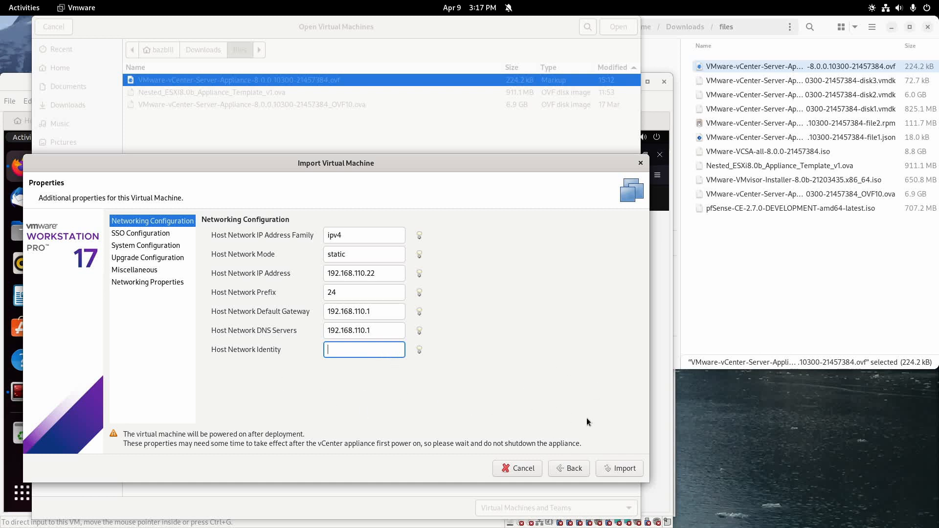
Enter and confirm the SSO directory password and the root password.
{"action": "left_click", "coordinate": [153, 239]}
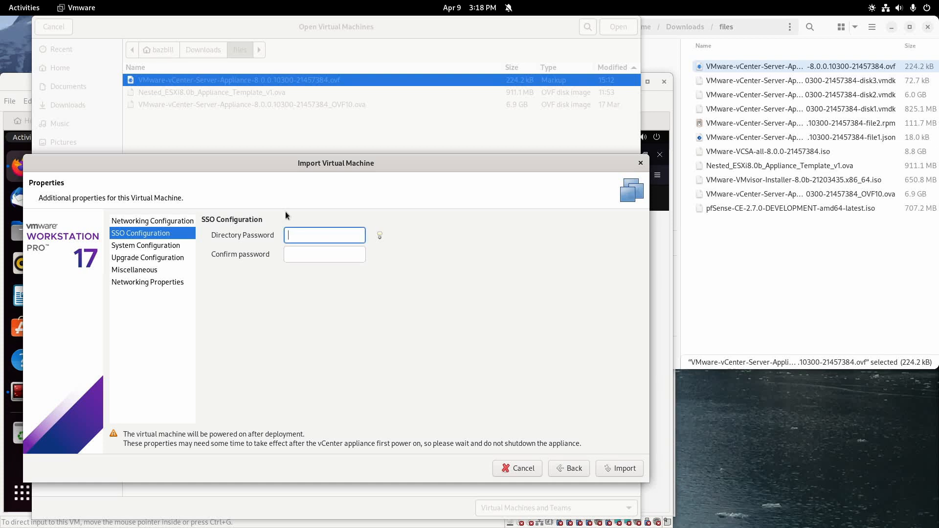
{"action": "type", "text": "********"}
{"action": "key", "text": "Tab"}
{"action": "type", "text": "********"}
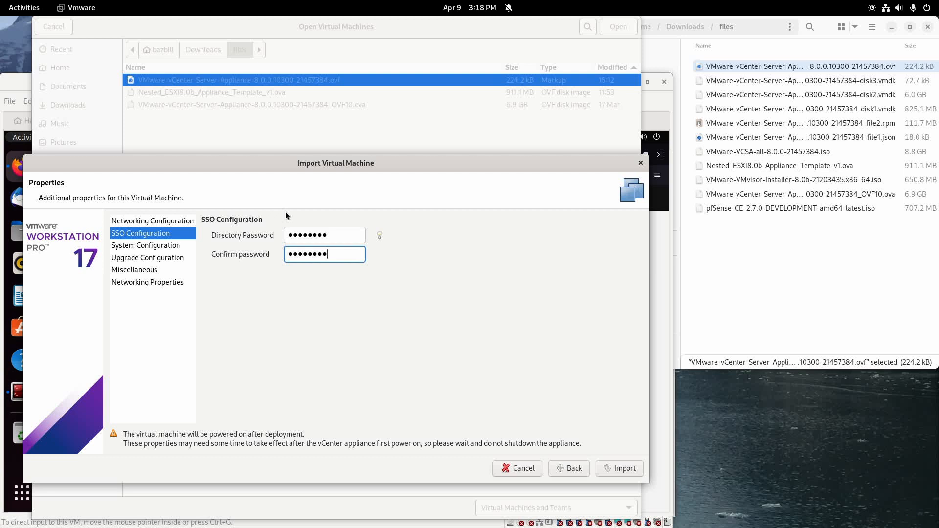
{"action": "left_click", "coordinate": [156, 248]}
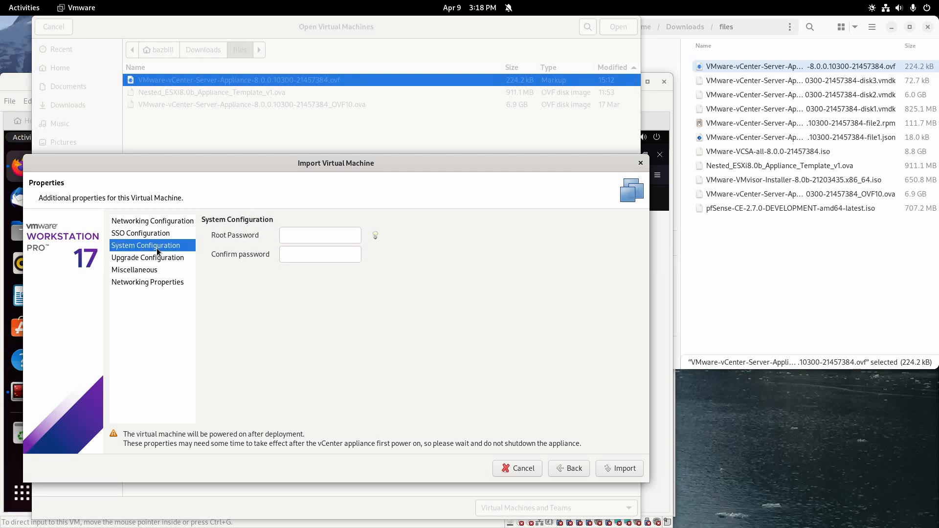
{"action": "left_click", "coordinate": [339, 231]}
{"action": "type", "text": "********"}
{"action": "key", "text": "Tab"}
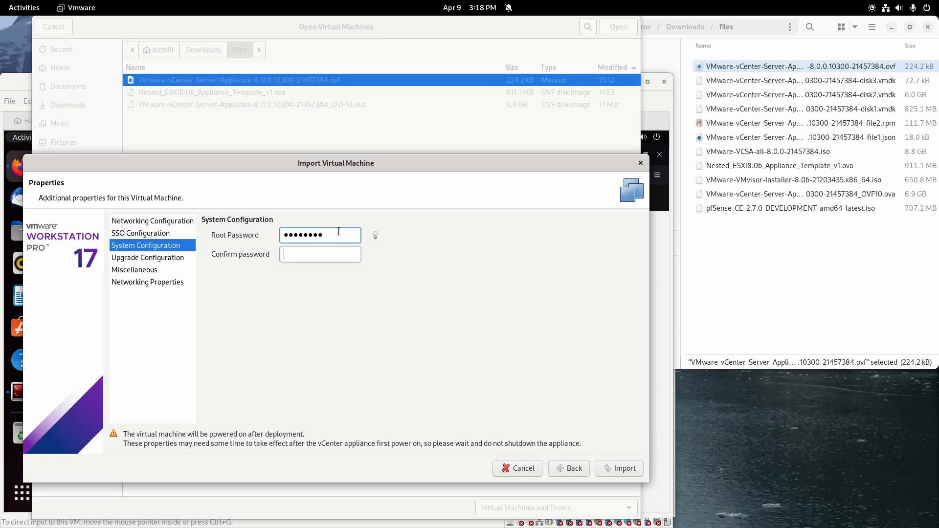
{"action": "type", "text": "********"}
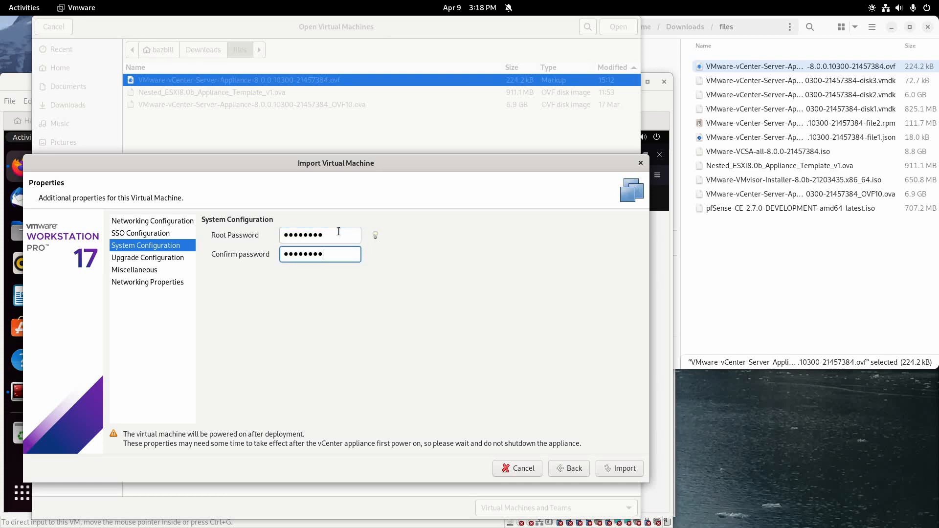
Enter home.arpa as the appliance's domain name in the networking properties.
{"action": "left_click", "coordinate": [182, 262]}
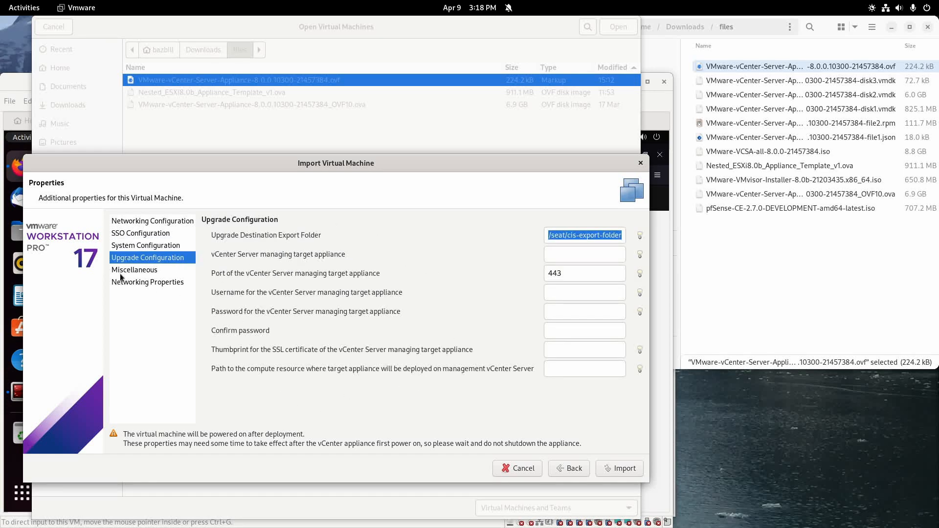
{"action": "left_click", "coordinate": [134, 268]}
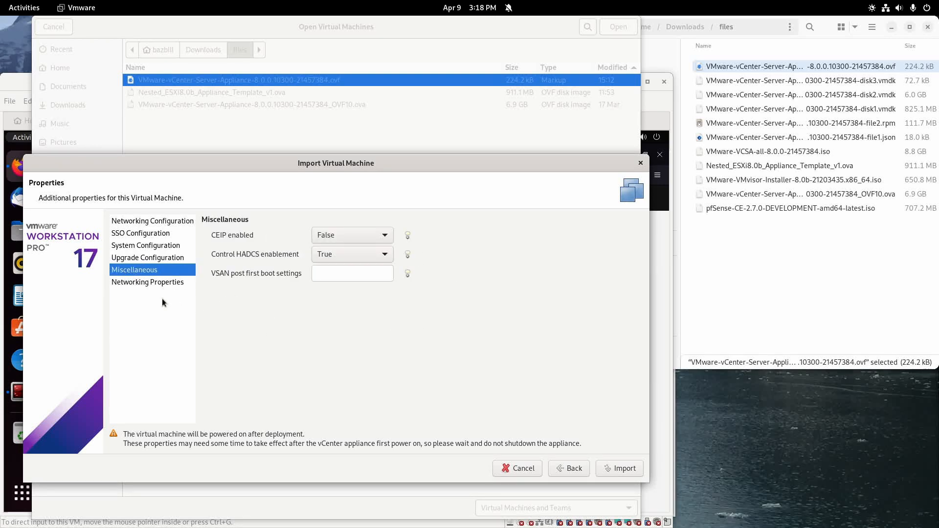
{"action": "left_click", "coordinate": [140, 285]}
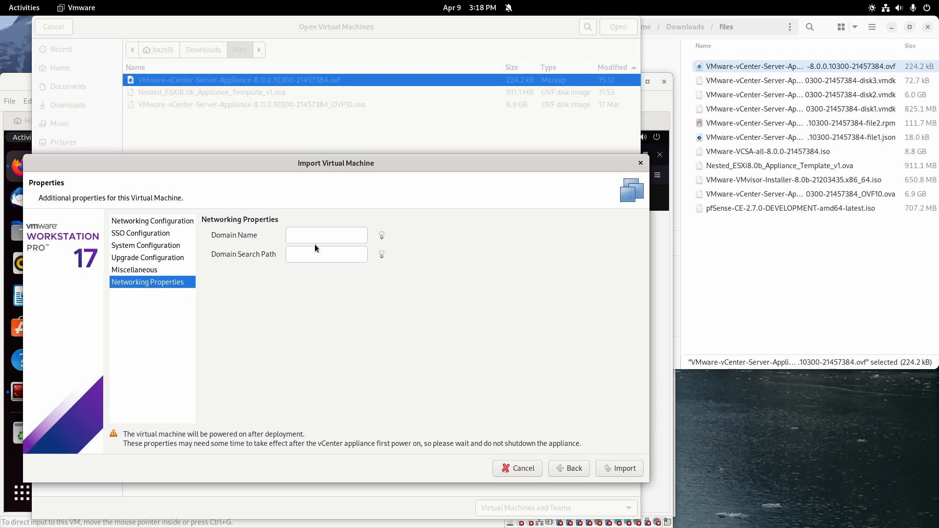
{"action": "left_click", "coordinate": [327, 237]}
{"action": "type", "text": "home.arpa"}
{"action": "key", "text": "Tab"}
{"action": "type", "text": "home.arpa"}
Import the vCenter appliance as vcsa and dismiss the Ubuntu22042 machine's context menu.
{"action": "left_click", "coordinate": [611, 470]}
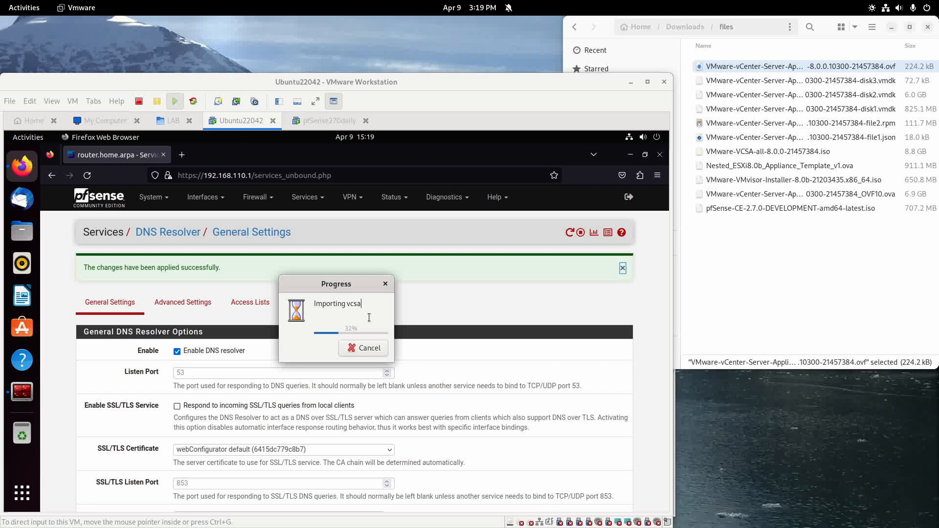
{"action": "right_click", "coordinate": [257, 122]}
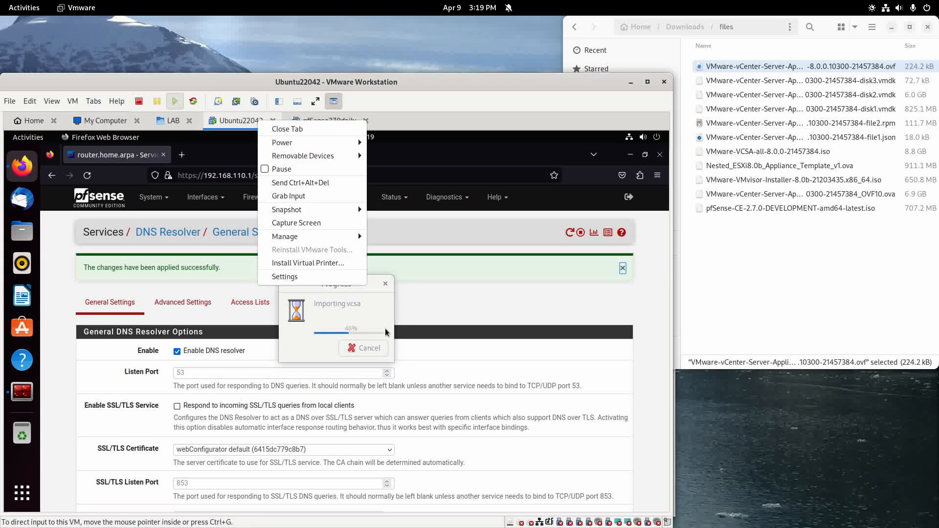
{"action": "left_click", "coordinate": [380, 316]}
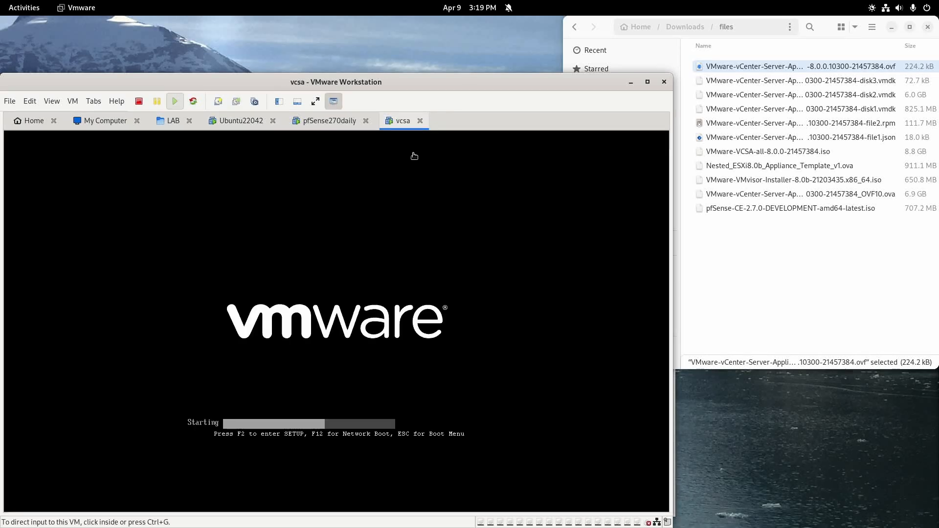
Switch the vcsa VM's network adapter to LAN segment MGMT and save the settings.
{"action": "right_click", "coordinate": [401, 121]}
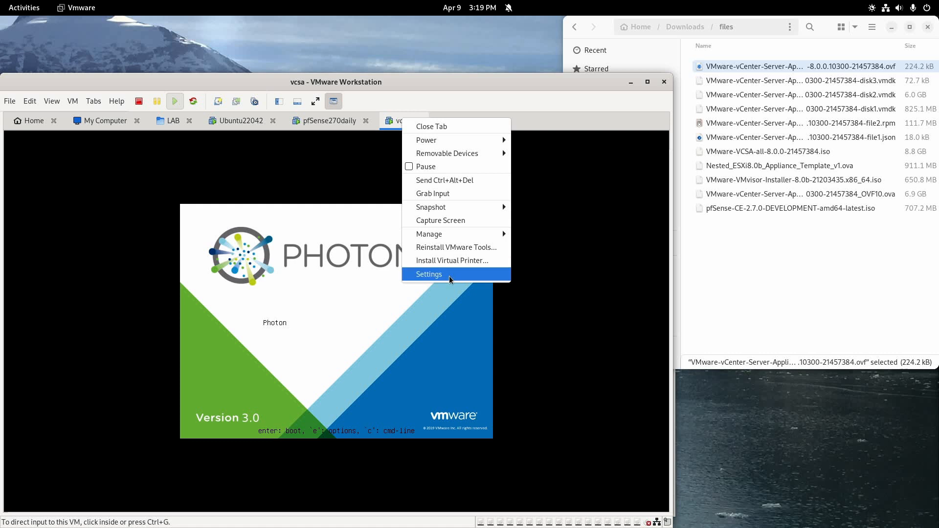
{"action": "left_click", "coordinate": [450, 279]}
{"action": "scroll", "coordinate": [248, 398], "scroll_direction": "down", "scroll_amount": 2}
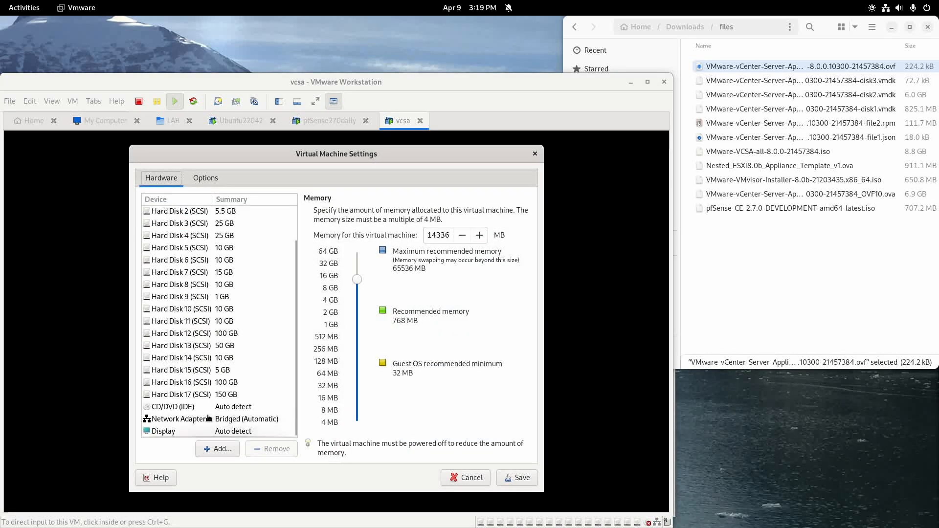
{"action": "left_click", "coordinate": [205, 418]}
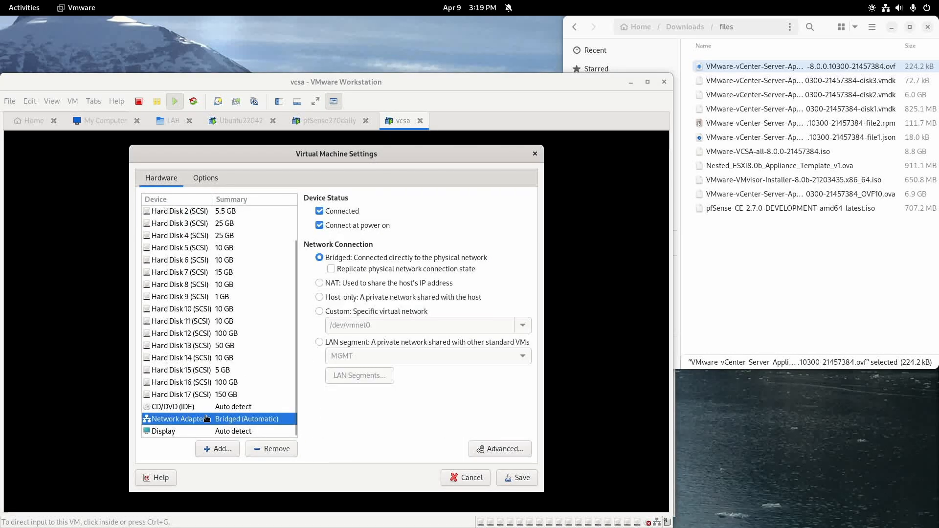
{"action": "left_click", "coordinate": [319, 343]}
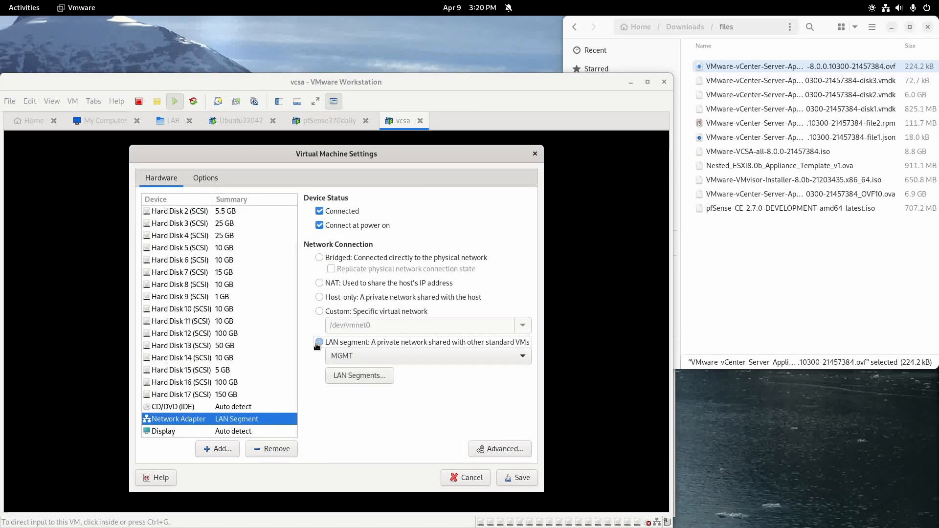
{"action": "left_click", "coordinate": [522, 478]}
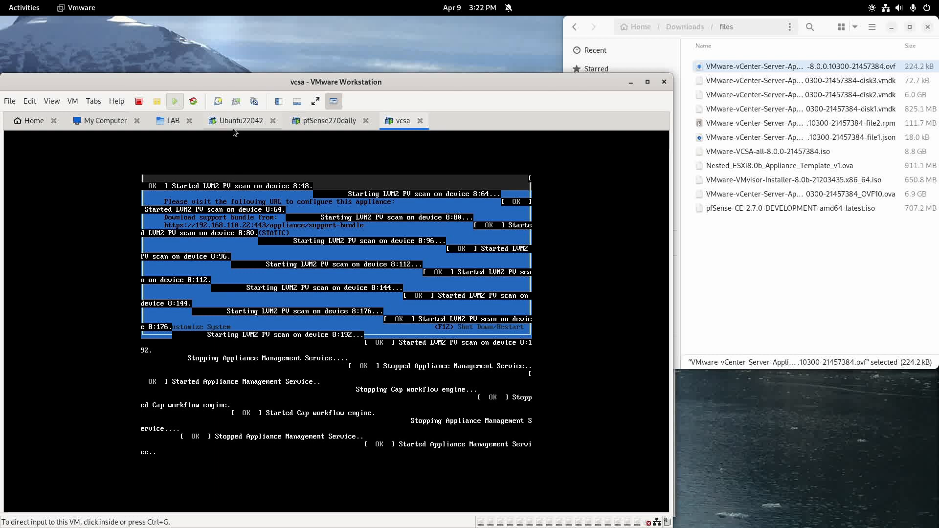
Bring Terminator forward in Ubuntu22042 showing vcsa.home.arpa resolving to 192.168.110.22.
{"action": "left_click", "coordinate": [233, 122]}
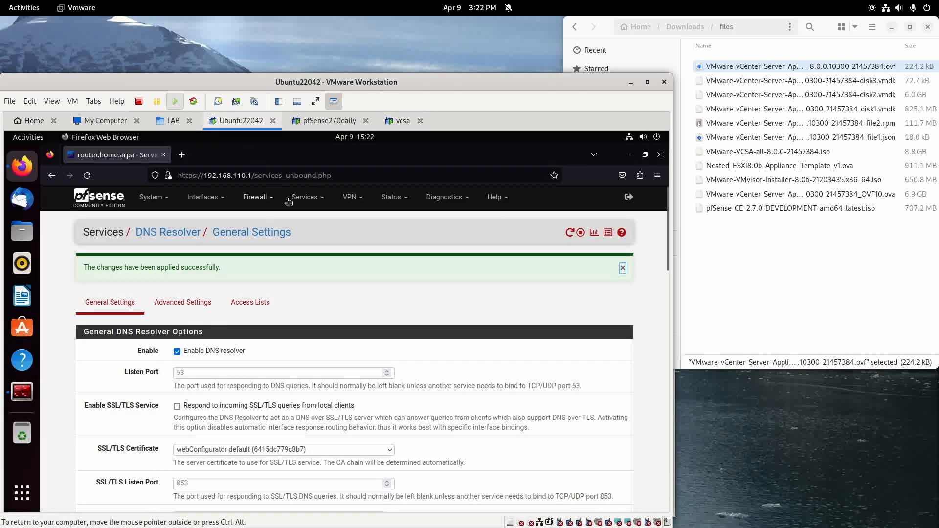
{"action": "left_click", "coordinate": [16, 394]}
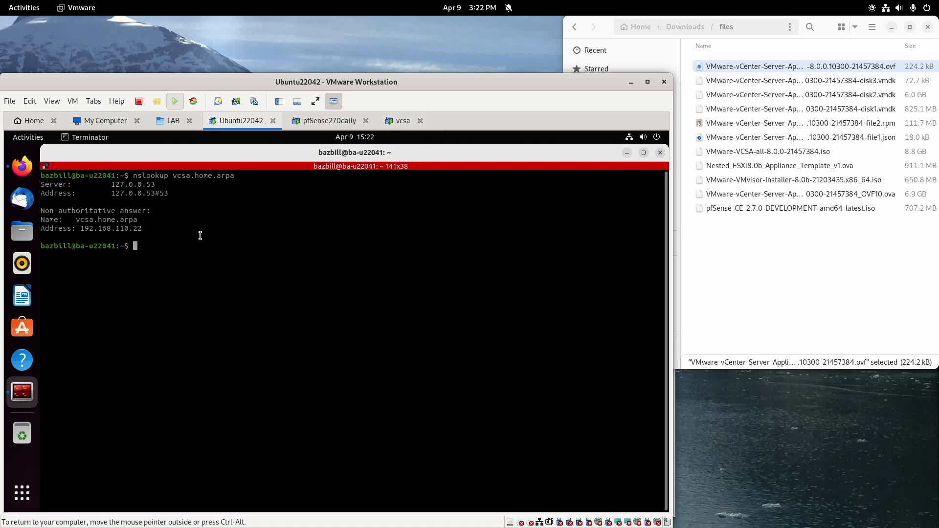
Check that the vcsa VM's network adapter uses LAN segment MGMT, then cancel the settings.
{"action": "right_click", "coordinate": [406, 123]}
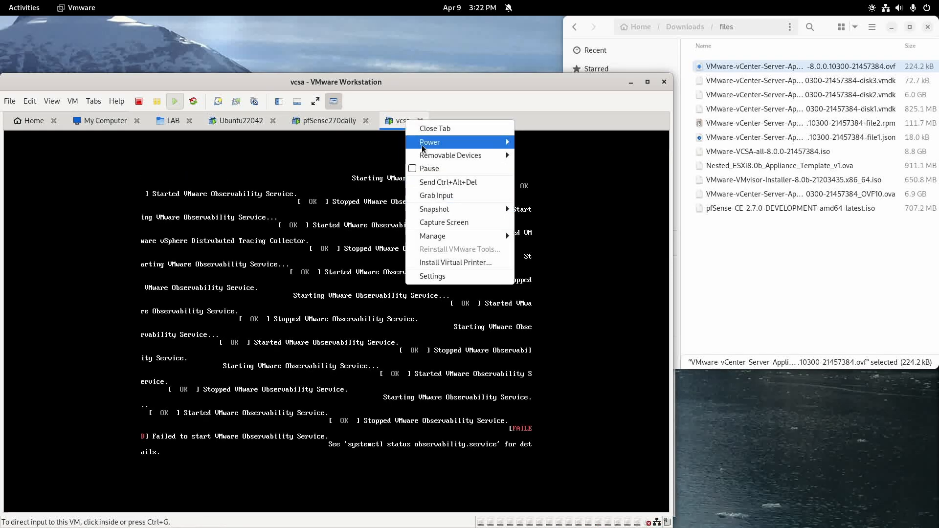
{"action": "left_click", "coordinate": [455, 281]}
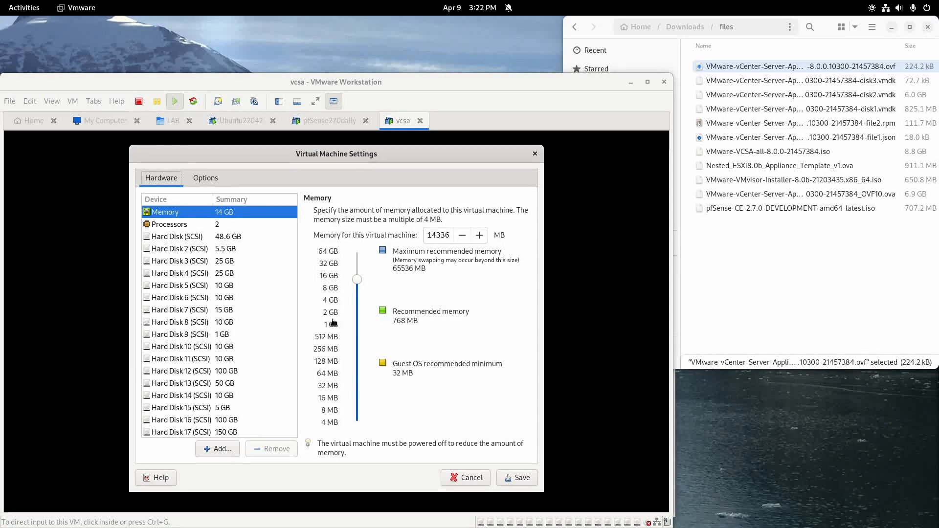
{"action": "scroll", "coordinate": [202, 365], "scroll_direction": "down", "scroll_amount": 3}
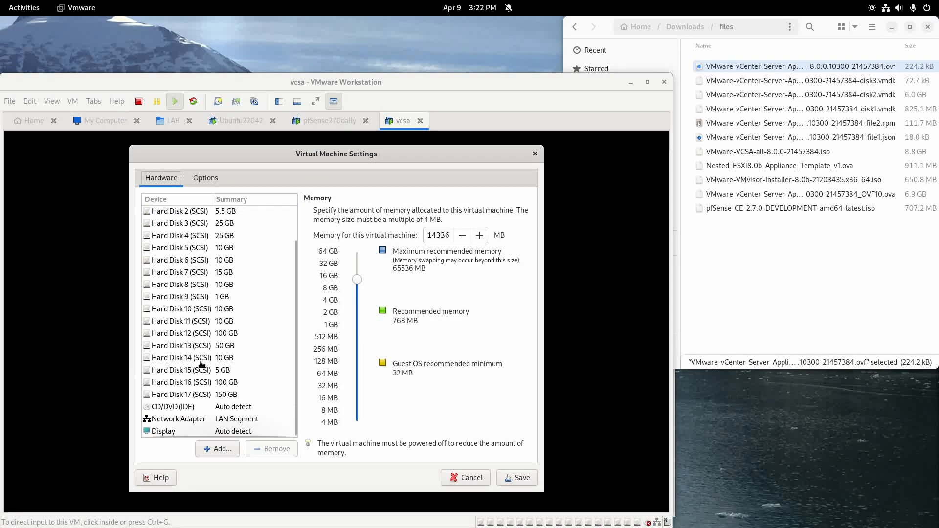
{"action": "left_click", "coordinate": [175, 420]}
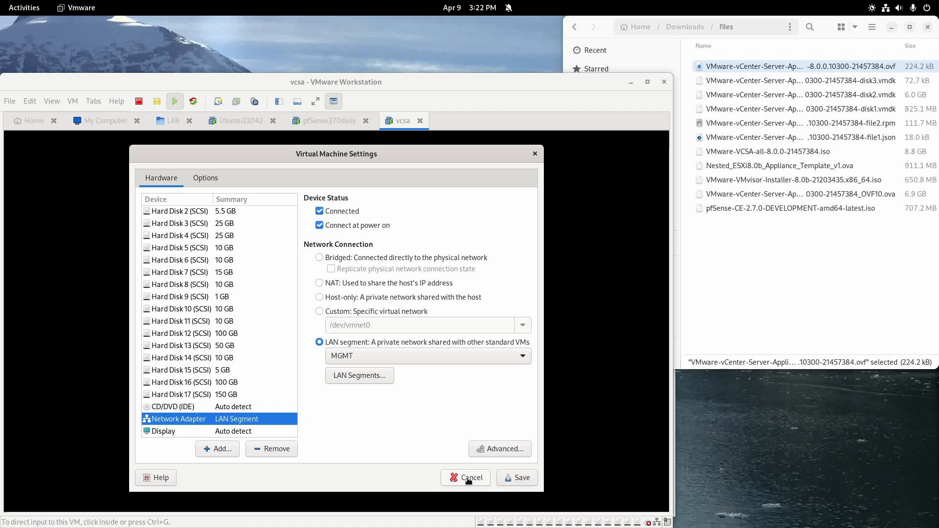
{"action": "left_click", "coordinate": [468, 480]}
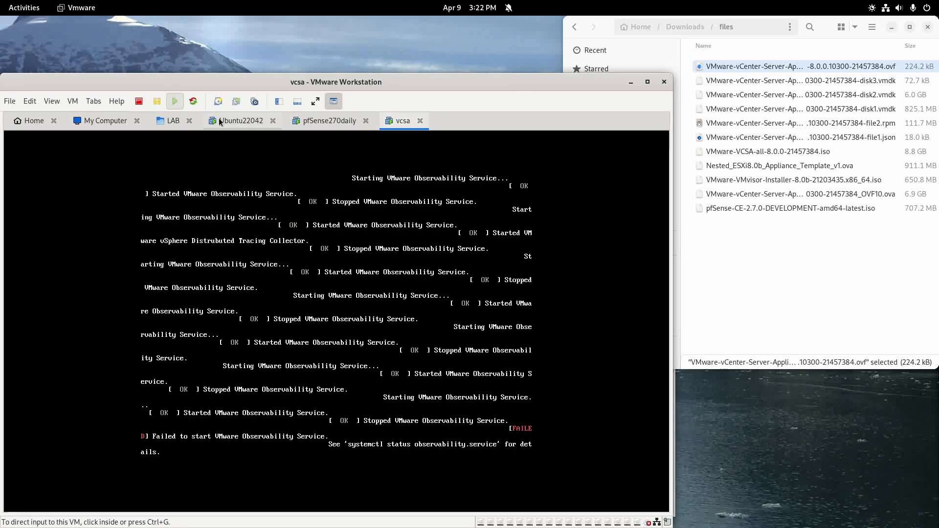
Ping vcsa.home.arpa from the Ubuntu VM, then clear and minimize Terminator.
{"action": "left_click", "coordinate": [219, 121]}
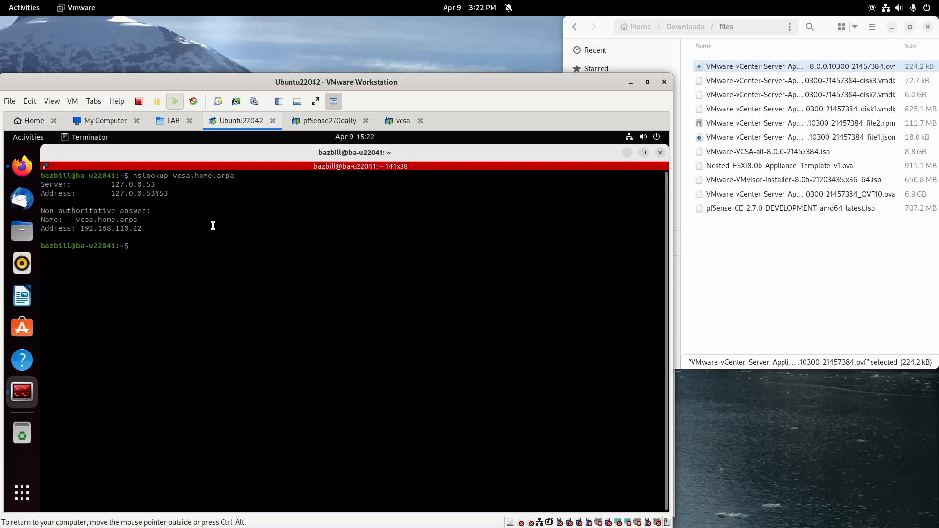
{"action": "type", "text": "ping vcsa.home.arpa"}
{"action": "key", "text": "Return"}
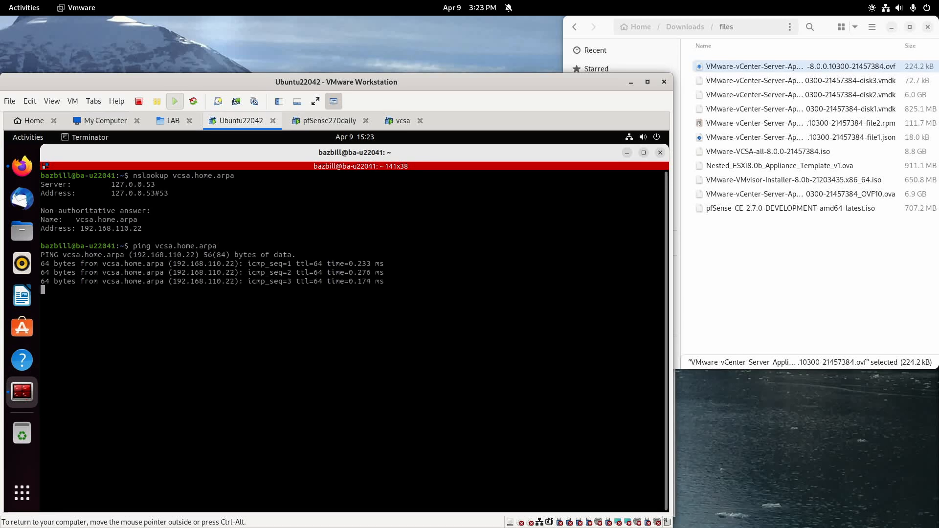
{"action": "key", "text": "ctrl+c"}
{"action": "type", "text": "clear"}
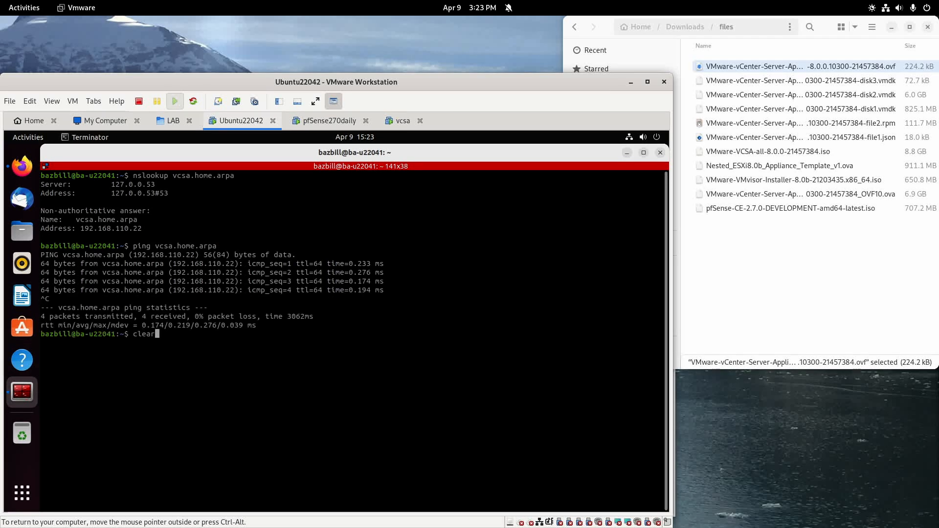
{"action": "key", "text": "Return"}
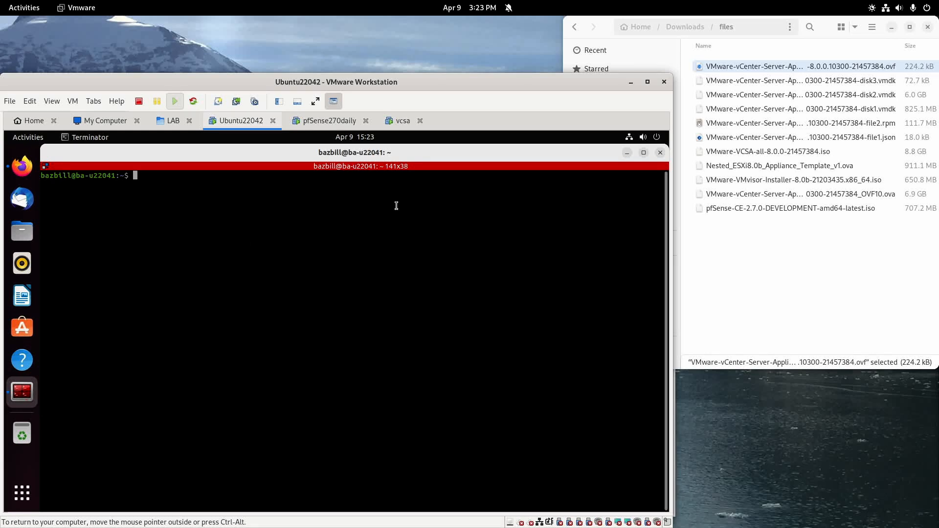
{"action": "left_click", "coordinate": [627, 152]}
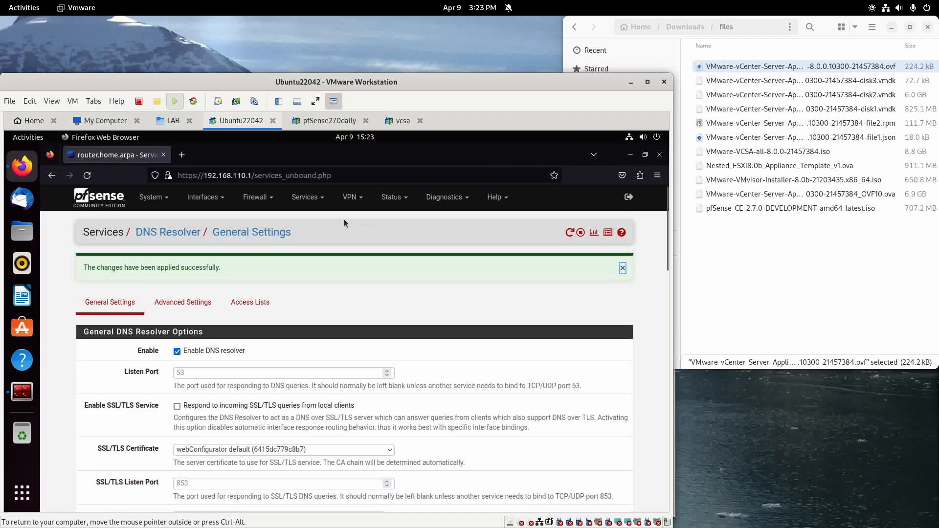
{"action": "left_click", "coordinate": [184, 155]}
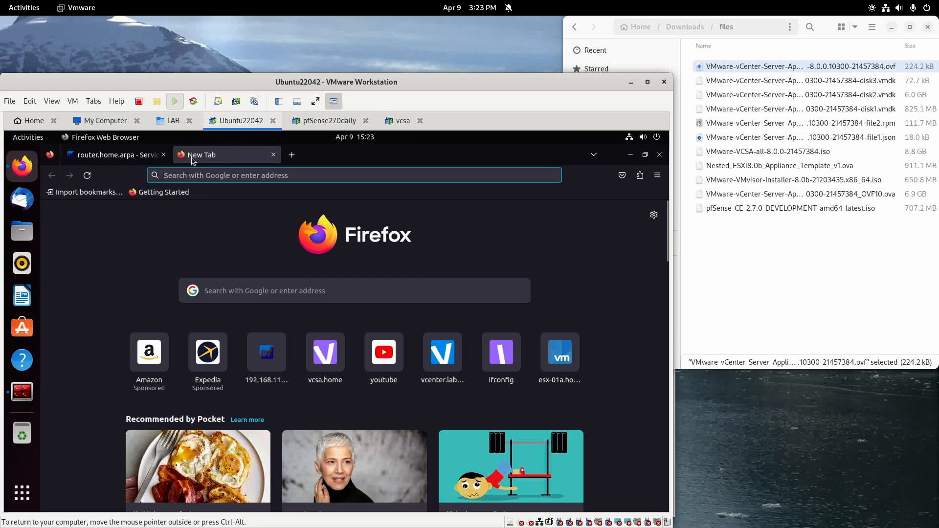
{"action": "left_click", "coordinate": [237, 179]}
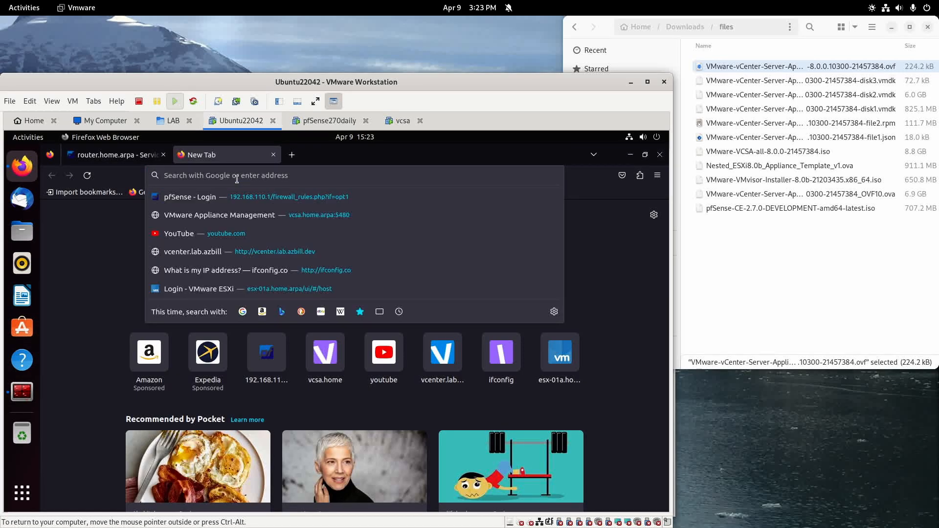
{"action": "type", "text": "https://"}
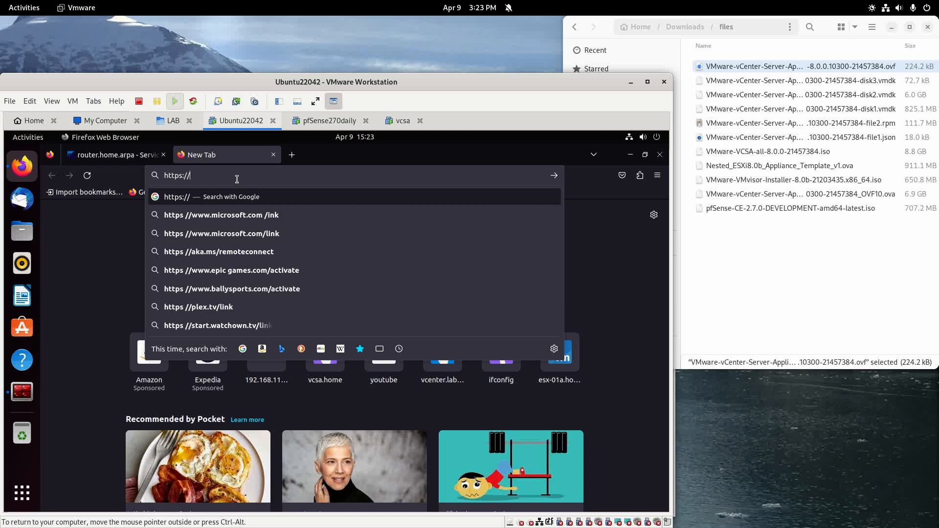
{"action": "type", "text": "vcsa.hom"}
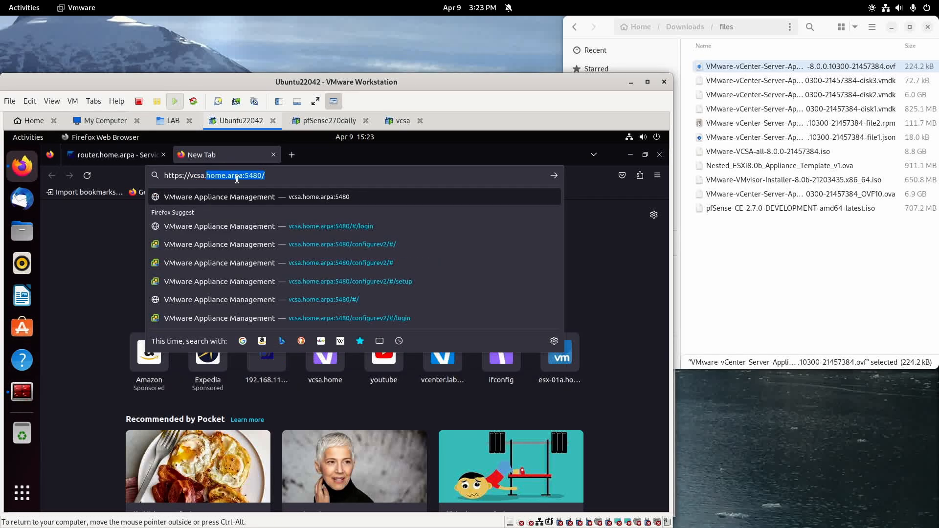
{"action": "type", "text": "e.arpa:"}
{"action": "type", "text": "54"}
{"action": "key", "text": "Return"}
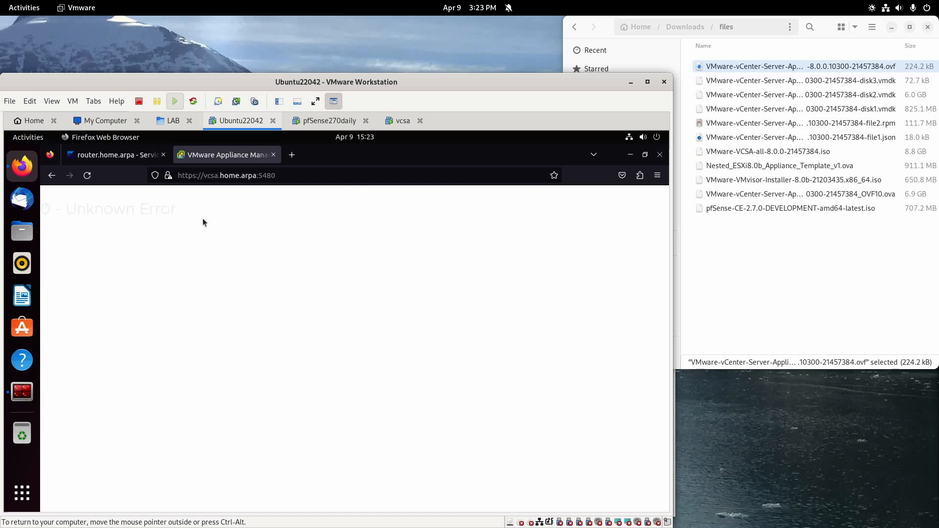
Reload the page and accept the self-signed certificate risk to continue.
{"action": "left_click", "coordinate": [87, 176]}
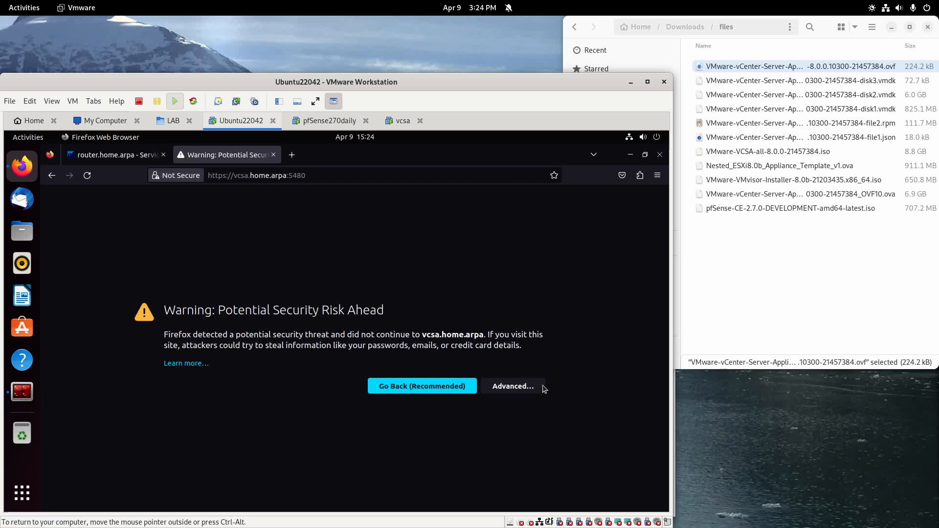
{"action": "left_click", "coordinate": [524, 387]}
{"action": "scroll", "coordinate": [450, 421], "scroll_direction": "down", "scroll_amount": 2}
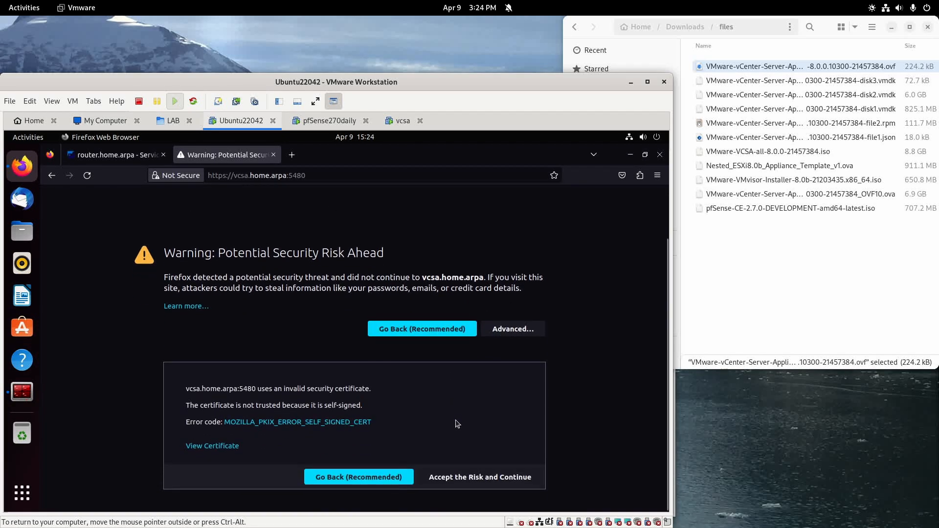
{"action": "left_click", "coordinate": [494, 479]}
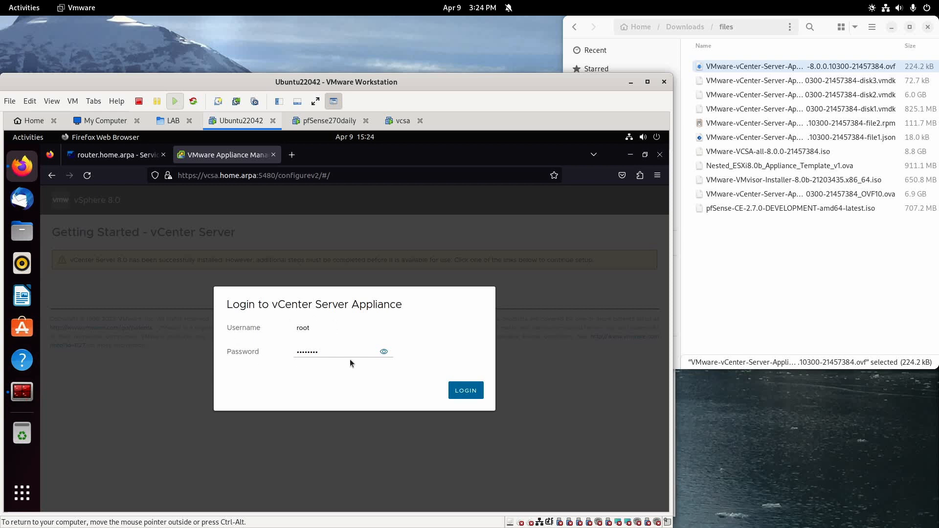
Log in as root, maximize VMware Workstation, and start the vCenter Server setup.
{"action": "left_click", "coordinate": [383, 352]}
{"action": "left_click", "coordinate": [465, 390]}
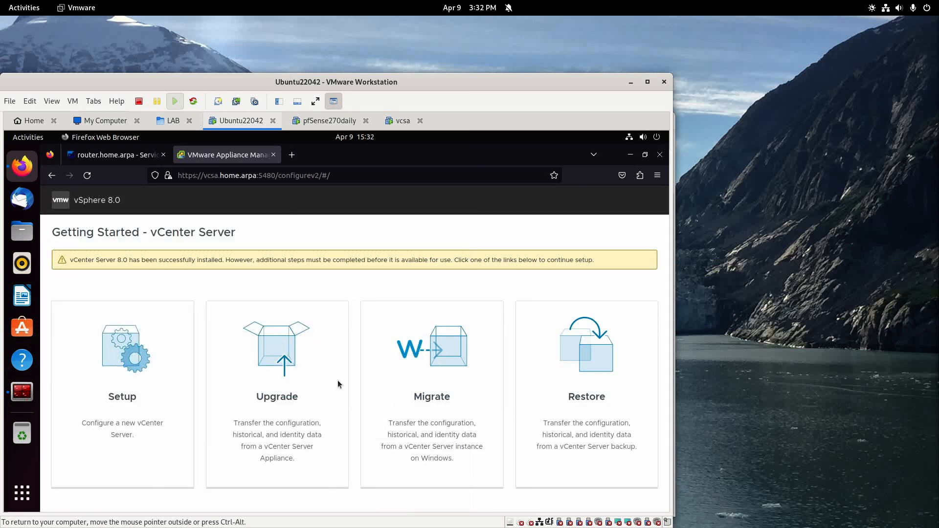
{"action": "left_click", "coordinate": [647, 82]}
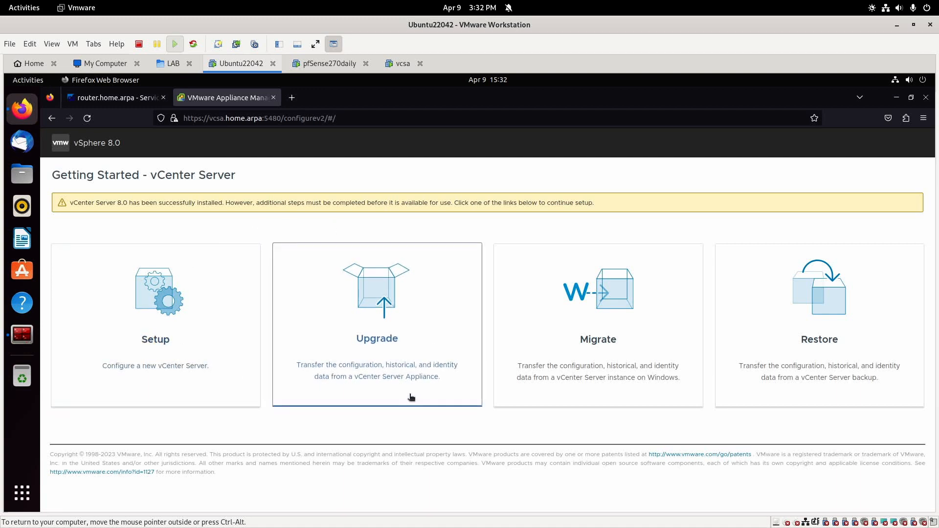
{"action": "left_click", "coordinate": [149, 333]}
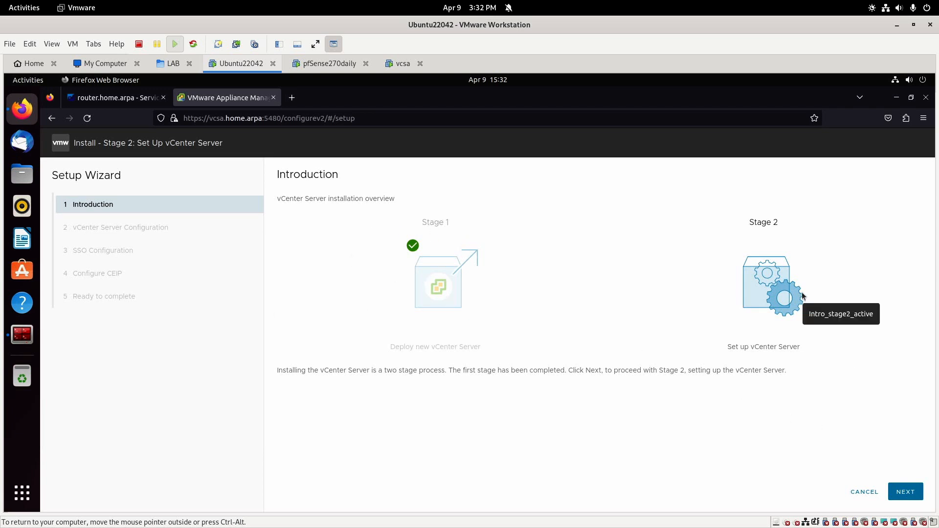
Sync time with NTP server 192.168.110.1, activate SSH access, and advance the wizard.
{"action": "left_click", "coordinate": [905, 493]}
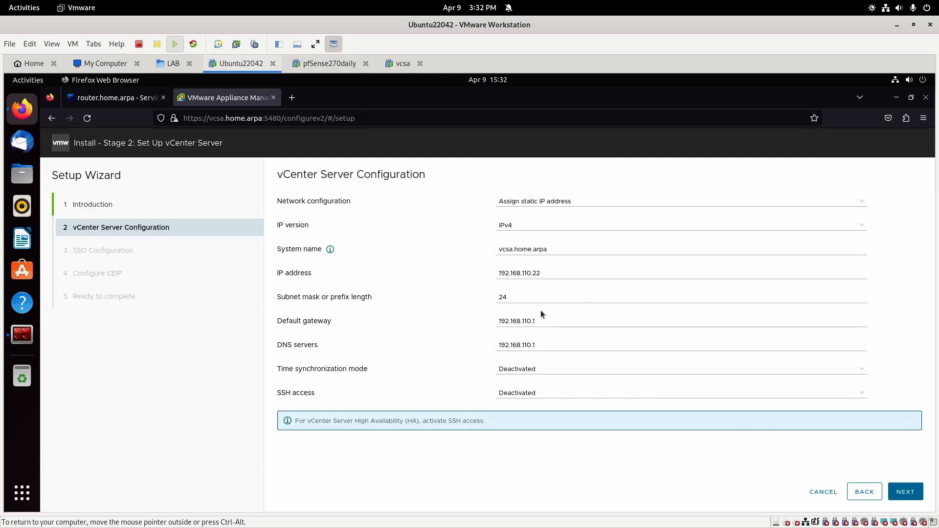
{"action": "left_click", "coordinate": [535, 373]}
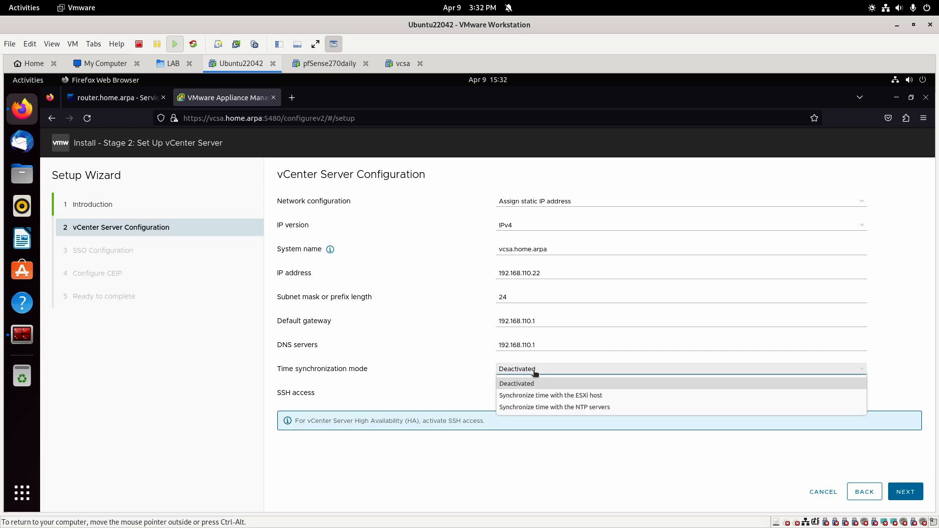
{"action": "left_click", "coordinate": [556, 410]}
{"action": "left_click", "coordinate": [548, 401]}
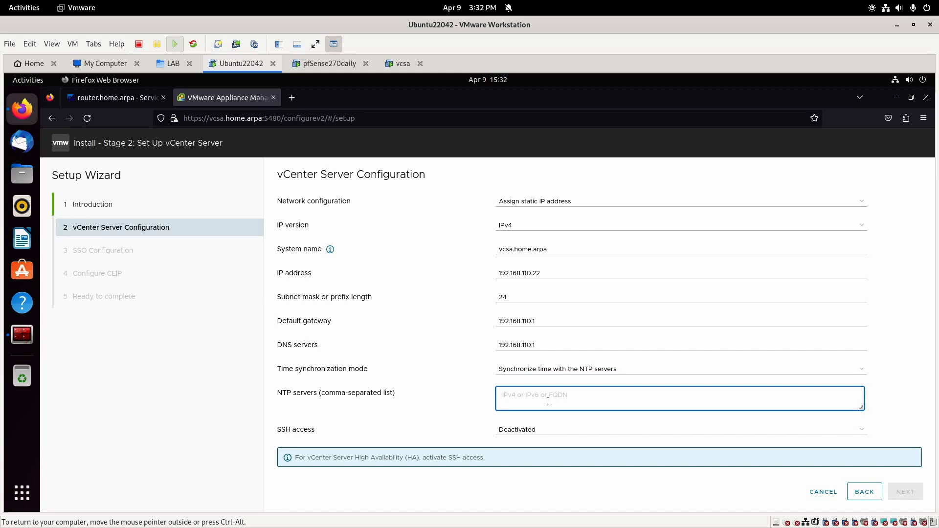
{"action": "type", "text": "192.168.110.1"}
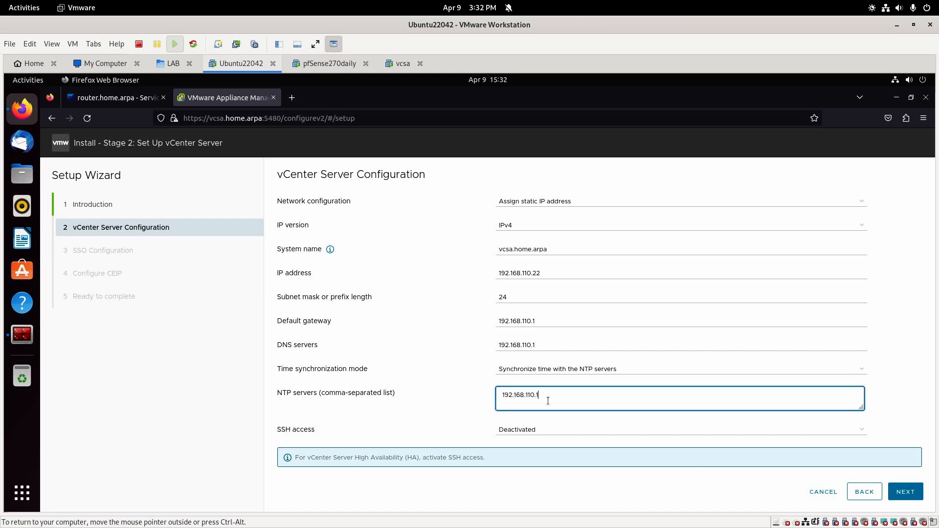
{"action": "left_click", "coordinate": [538, 430]}
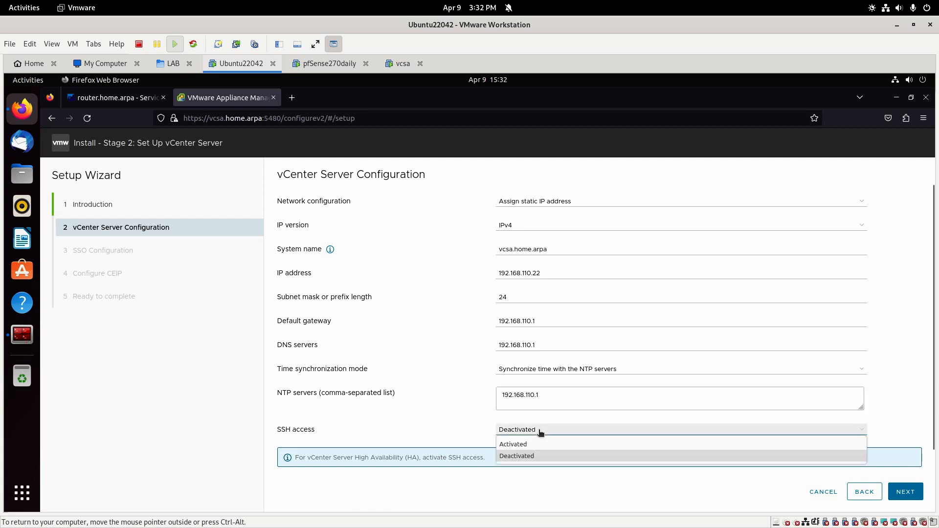
{"action": "left_click", "coordinate": [516, 449]}
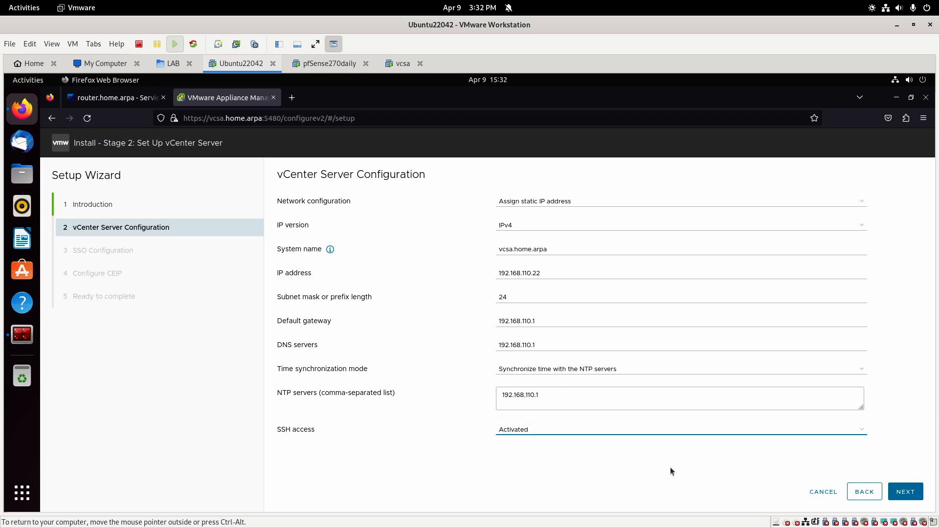
{"action": "left_click", "coordinate": [911, 497]}
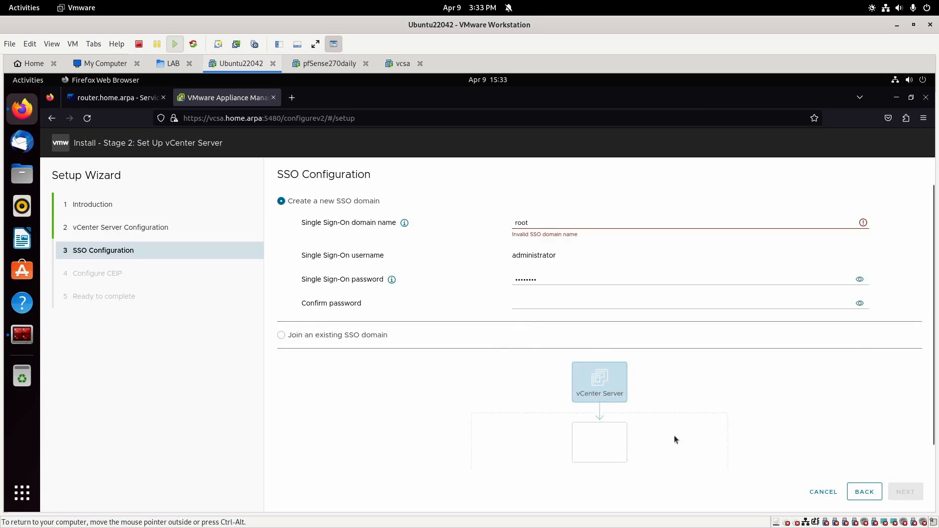
Set the SSO domain to vsphere.local, enter and confirm the administrator password, then continue.
{"action": "left_click_drag", "start_coordinate": [538, 217], "coordinate": [501, 217]}
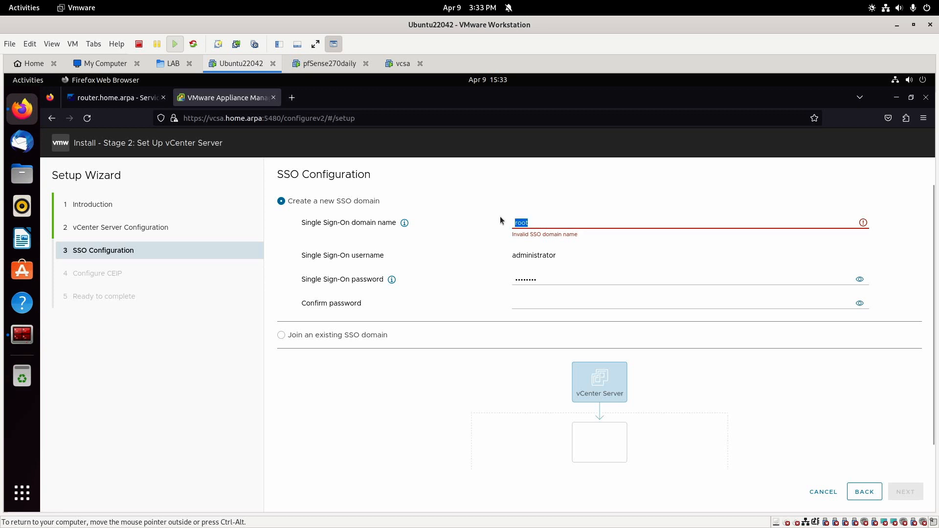
{"action": "type", "text": "vsphere.local"}
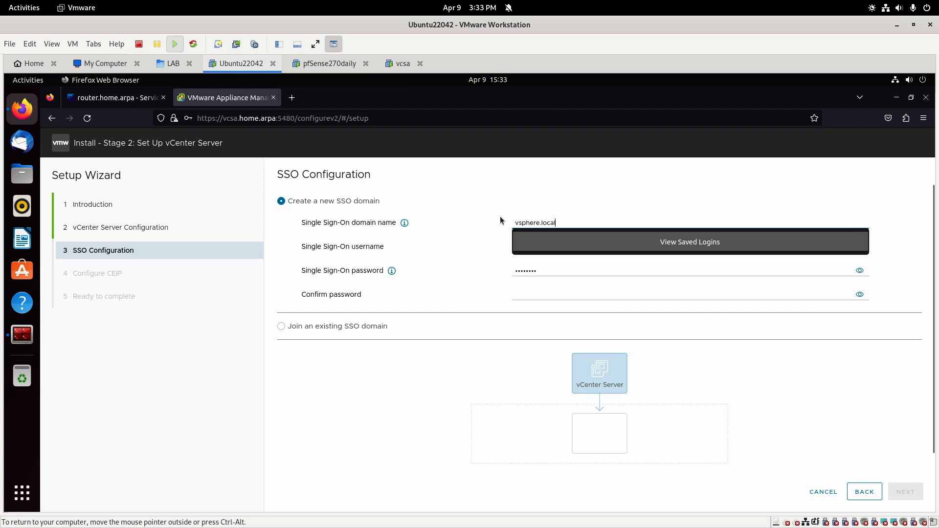
{"action": "key", "text": "Tab"}
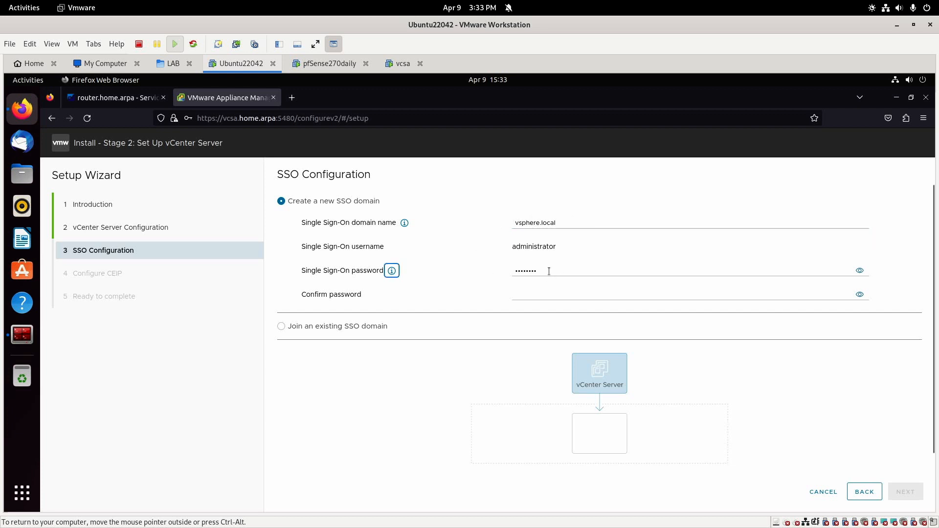
{"action": "key", "text": "Tab"}
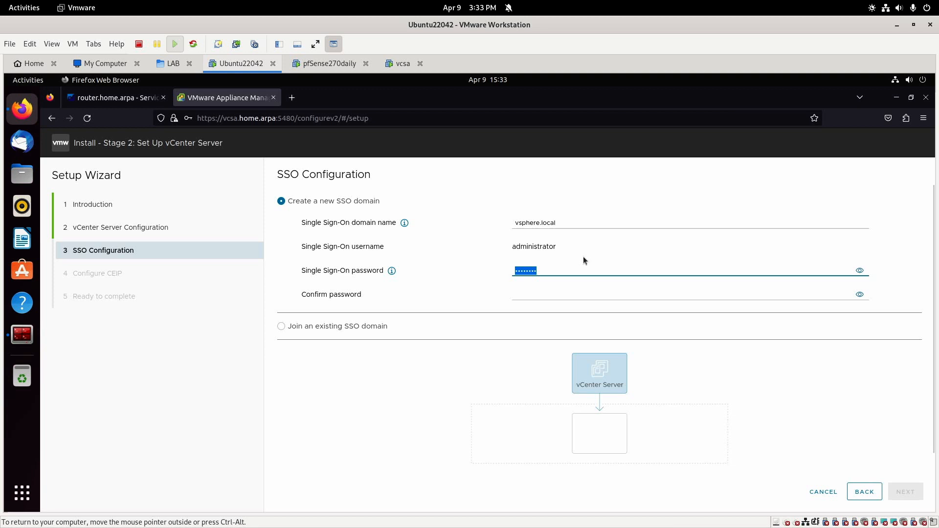
{"action": "type", "text": "*******"}
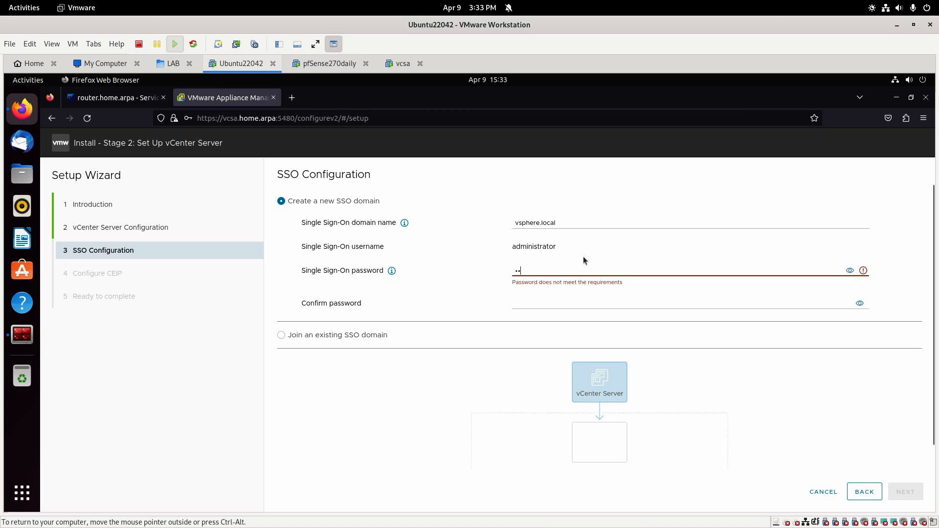
{"action": "type", "text": "*"}
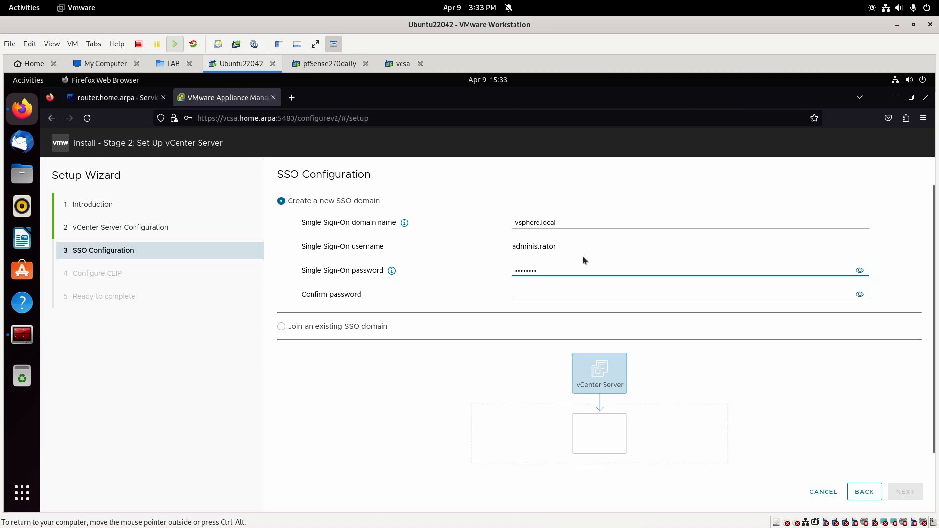
{"action": "left_click", "coordinate": [860, 270]}
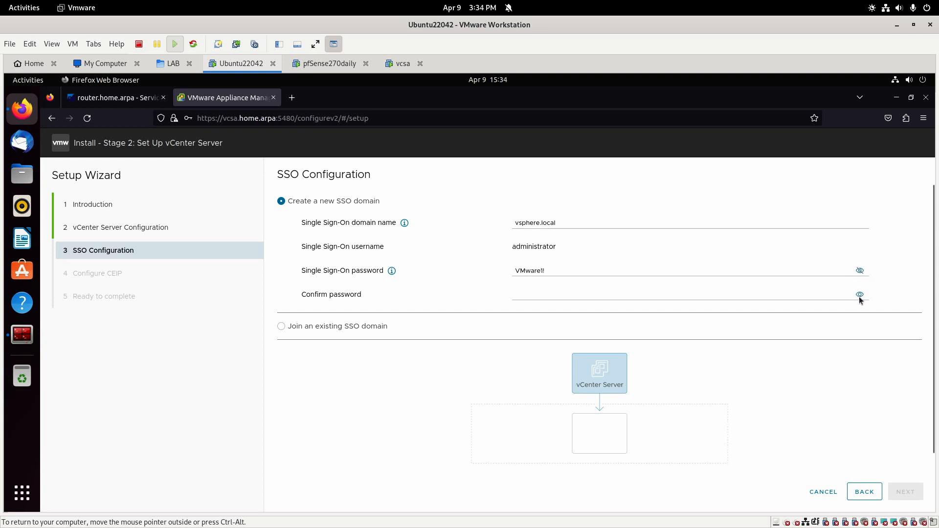
{"action": "left_click", "coordinate": [860, 295]}
{"action": "left_click", "coordinate": [818, 289]}
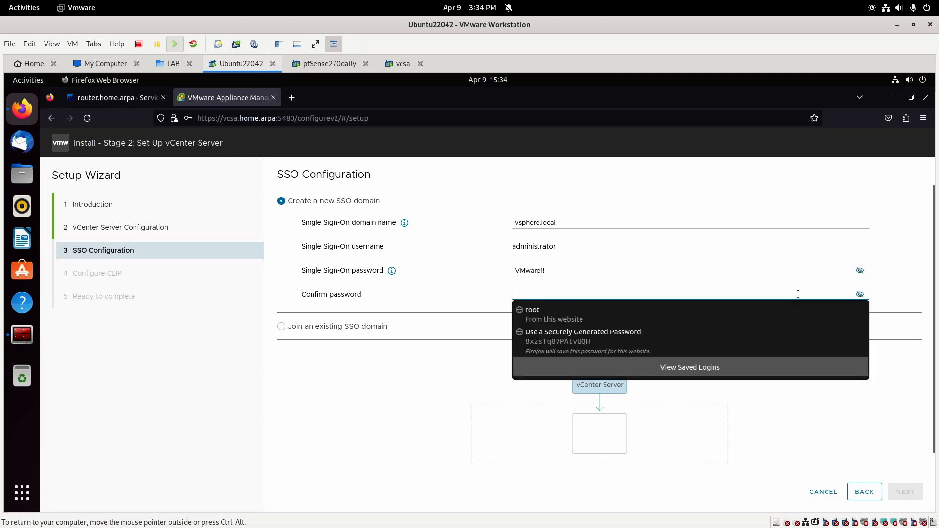
{"action": "type", "text": "VMware1!"}
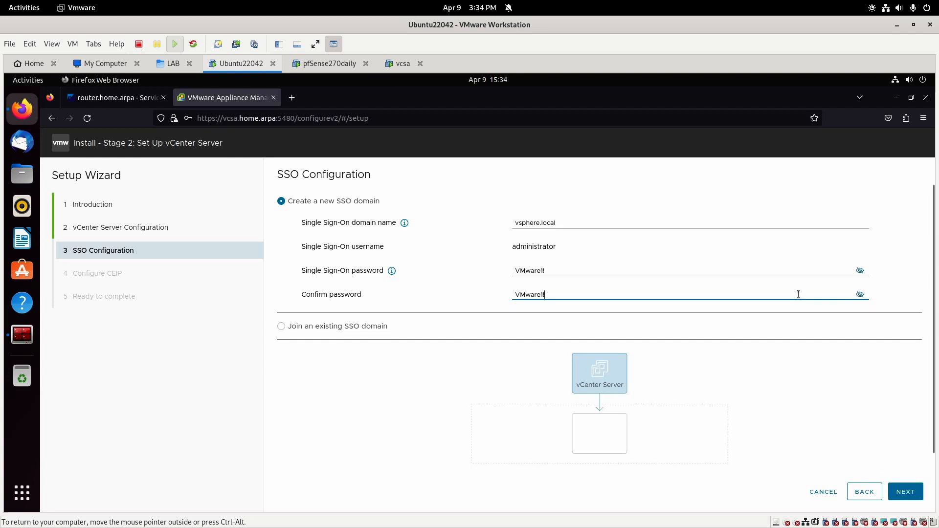
{"action": "left_click", "coordinate": [806, 389]}
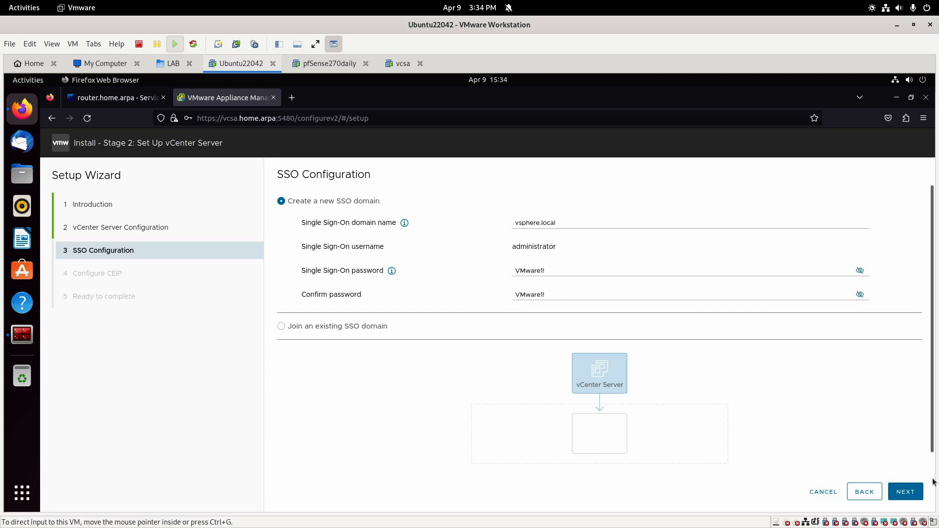
{"action": "left_click", "coordinate": [906, 492]}
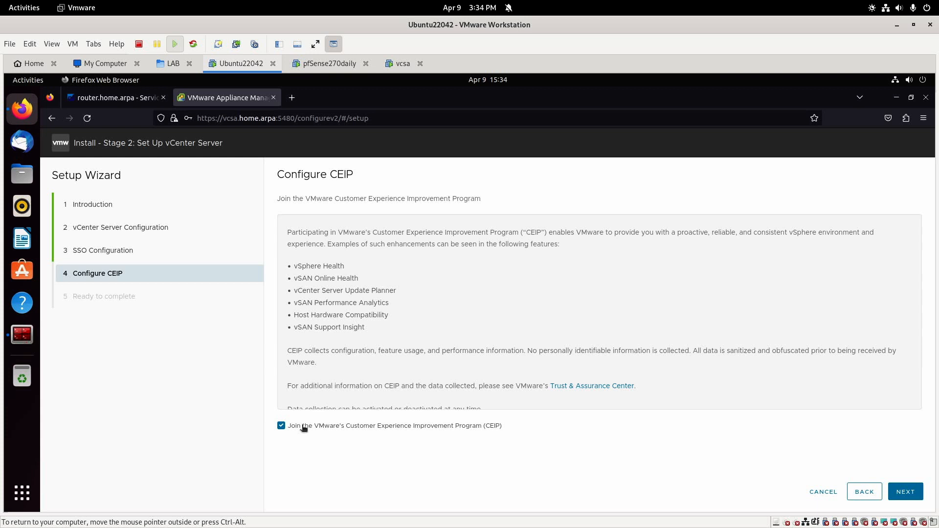
Opt out of CEIP, finish Stage 2 setup past the warning, and decline saving the login.
{"action": "left_click", "coordinate": [303, 428]}
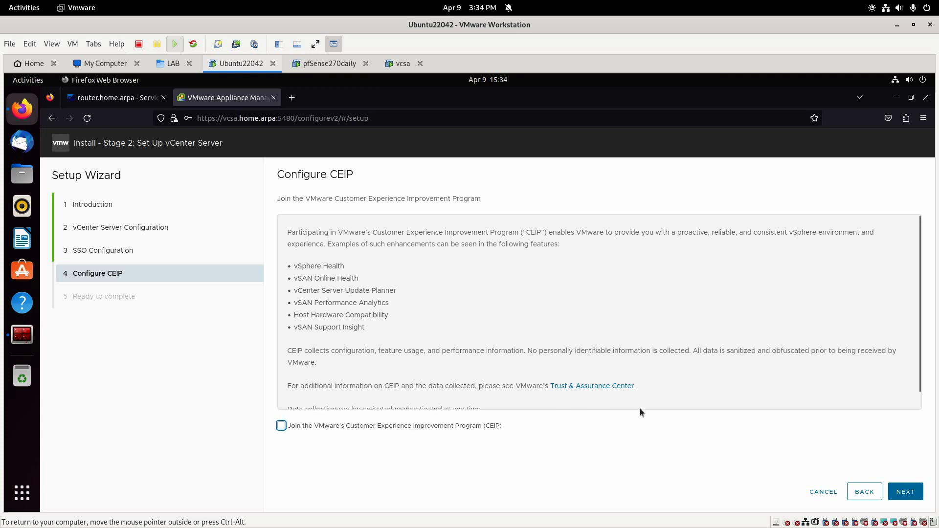
{"action": "left_click", "coordinate": [905, 492]}
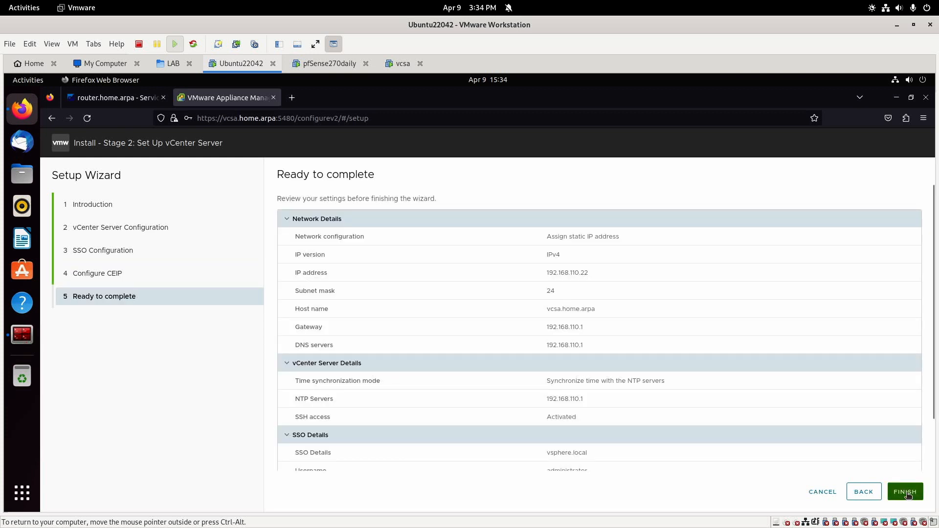
{"action": "scroll", "coordinate": [859, 434], "scroll_direction": "down", "scroll_amount": 2}
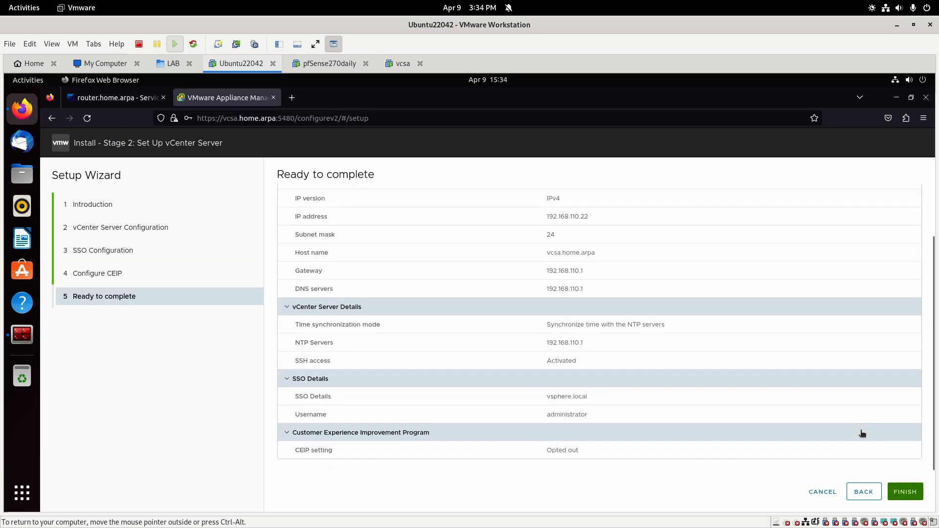
{"action": "scroll", "coordinate": [861, 433], "scroll_direction": "up", "scroll_amount": 2}
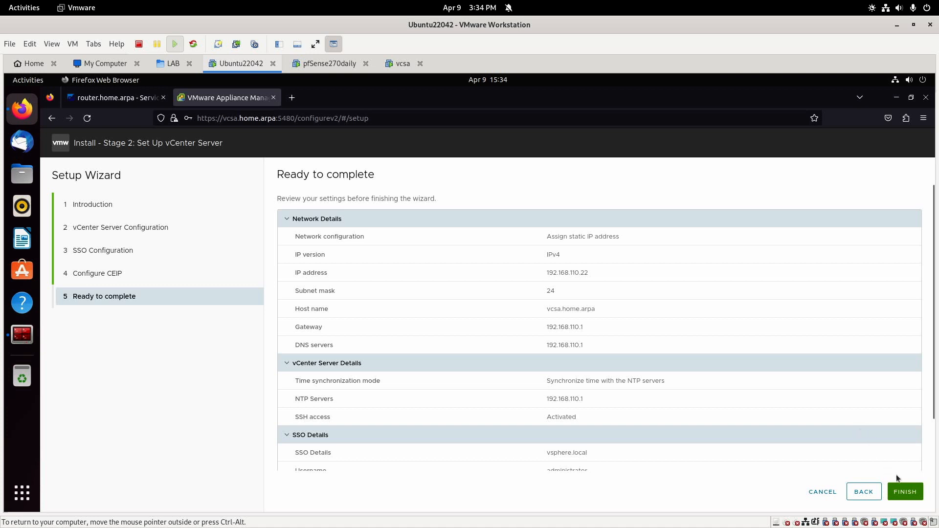
{"action": "left_click", "coordinate": [906, 491]}
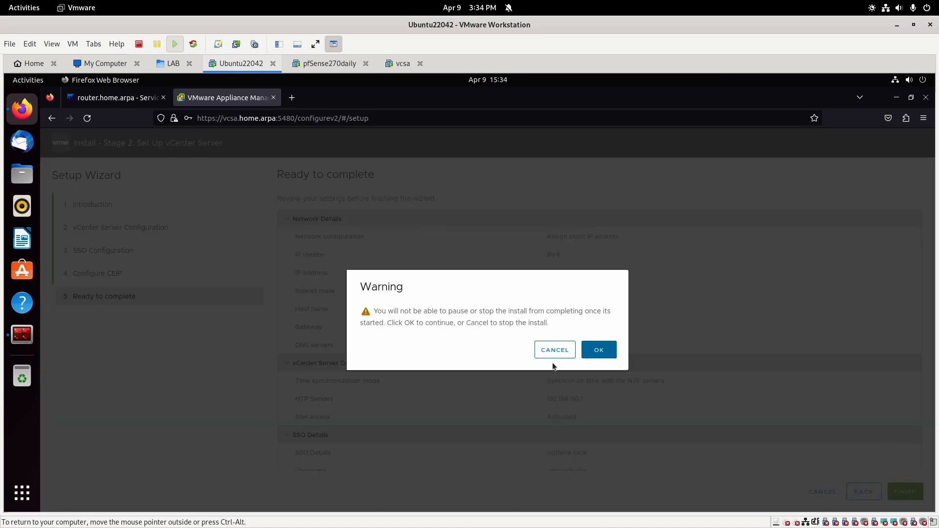
{"action": "left_click", "coordinate": [598, 349]}
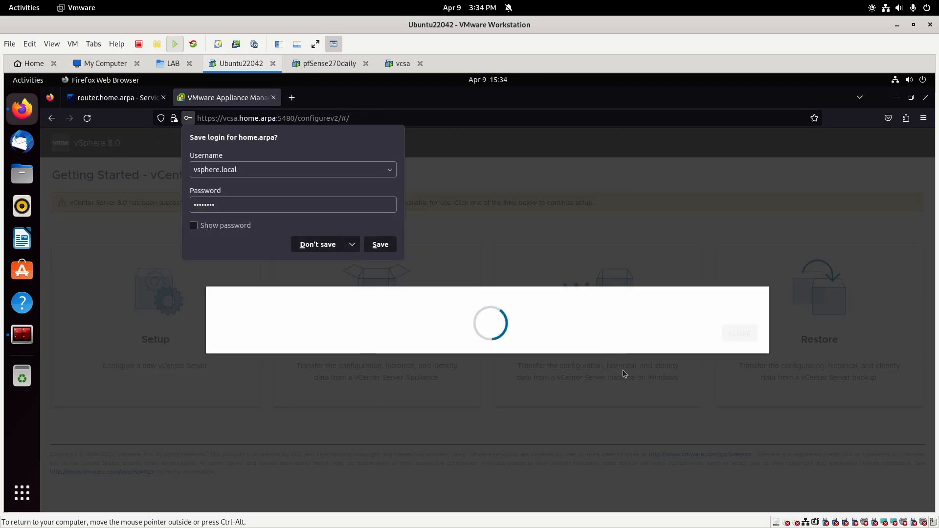
{"action": "left_click", "coordinate": [319, 236]}
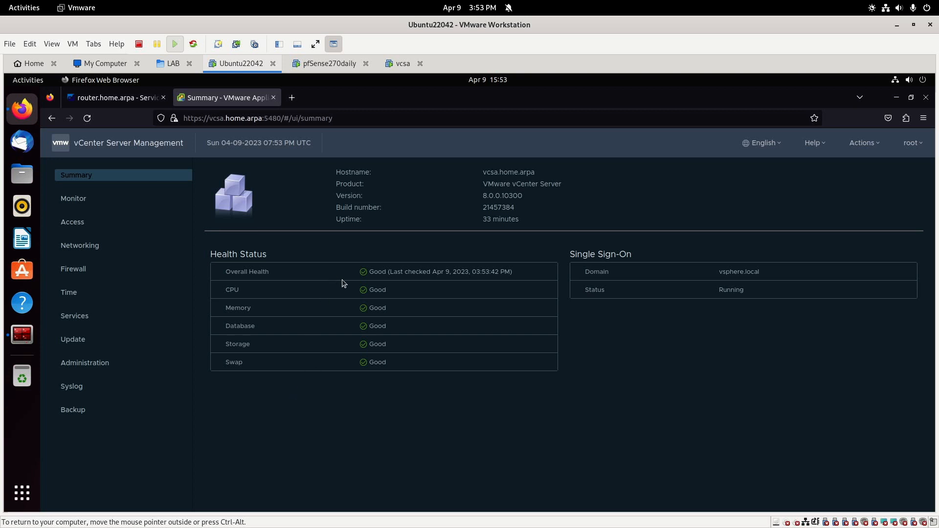
Browse the Monitor, Access, Networking, Firewall and Time pages in the appliance sidebar.
{"action": "left_click", "coordinate": [79, 207]}
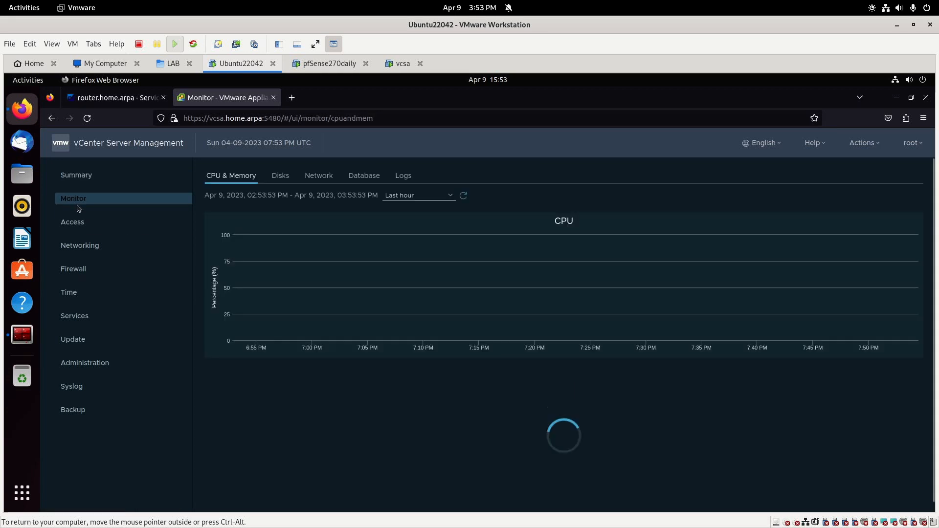
{"action": "left_click", "coordinate": [79, 223]}
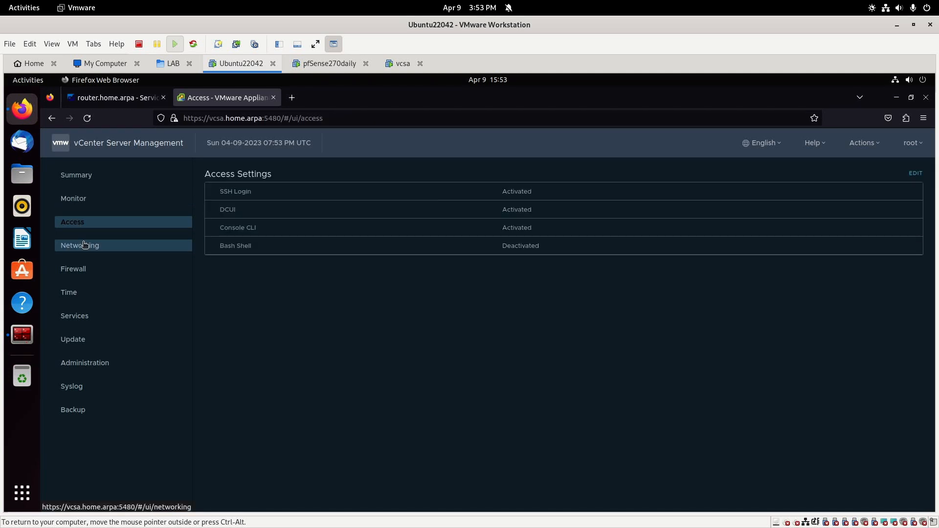
{"action": "left_click", "coordinate": [95, 252]}
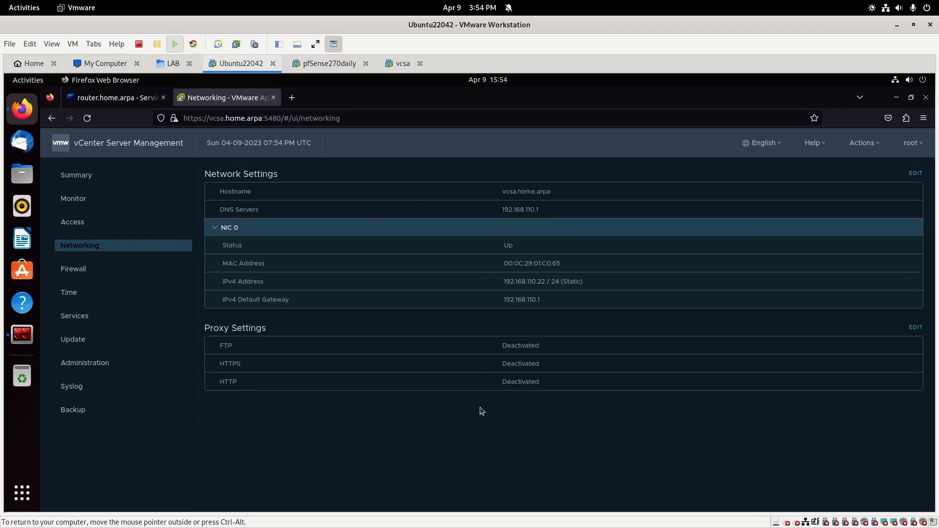
{"action": "left_click", "coordinate": [75, 269]}
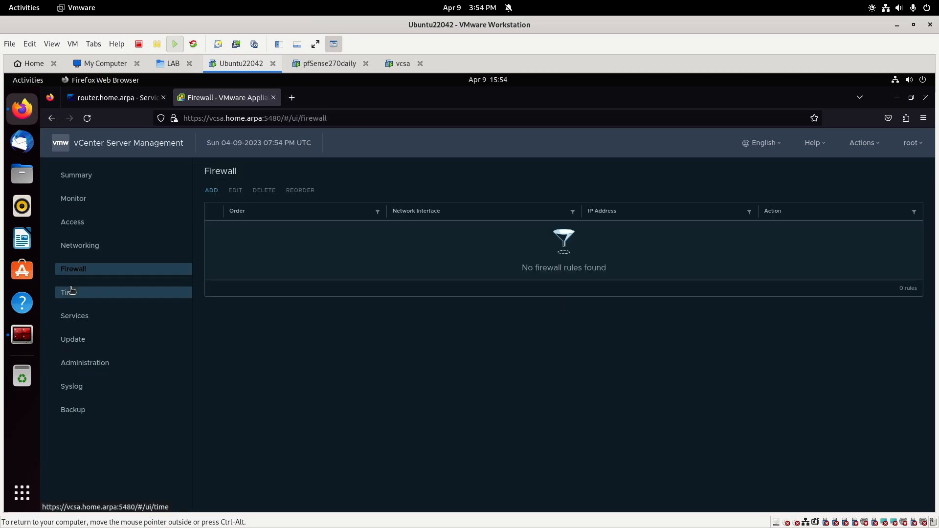
{"action": "left_click", "coordinate": [71, 291]}
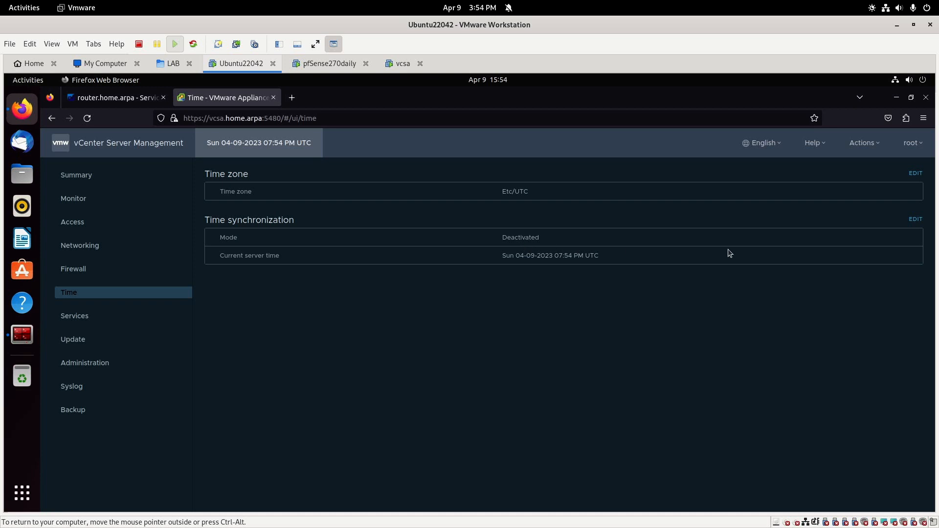
Switch time synchronization to NTP, replacing server 192.168.110.1 with pool.ntp.org.
{"action": "left_click", "coordinate": [915, 220]}
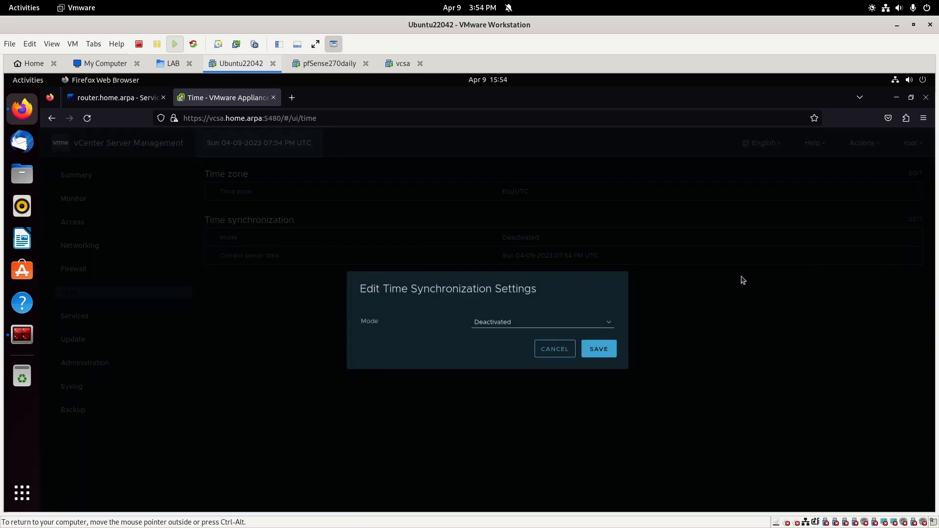
{"action": "left_click", "coordinate": [520, 323]}
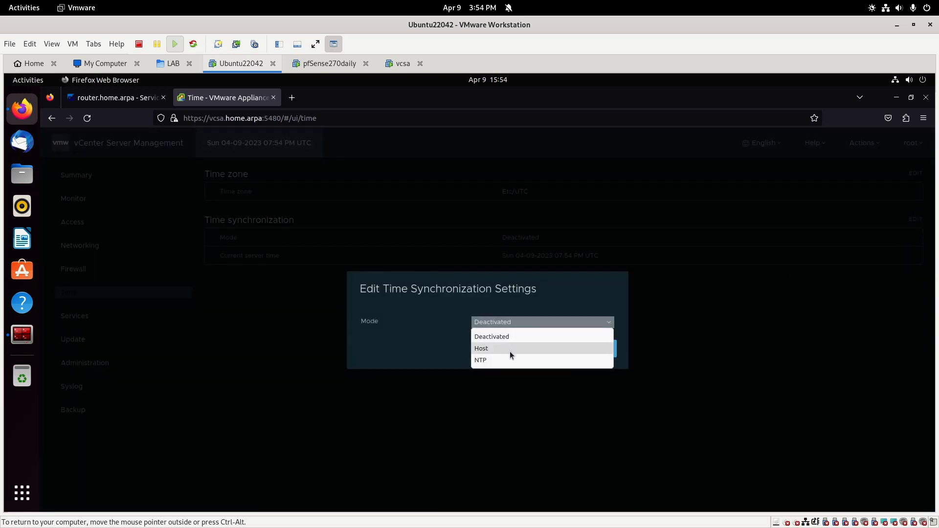
{"action": "left_click", "coordinate": [510, 360]}
{"action": "left_click", "coordinate": [514, 335]}
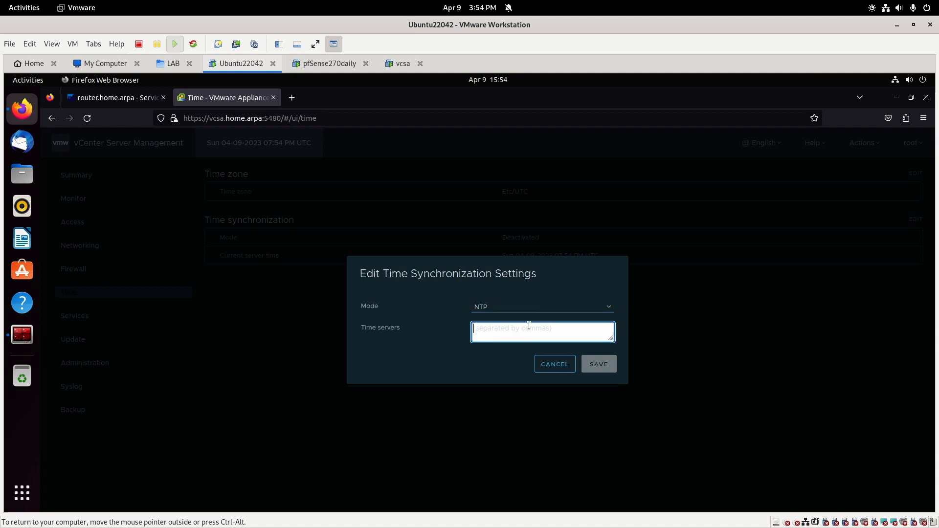
{"action": "type", "text": "192.168.110.1"}
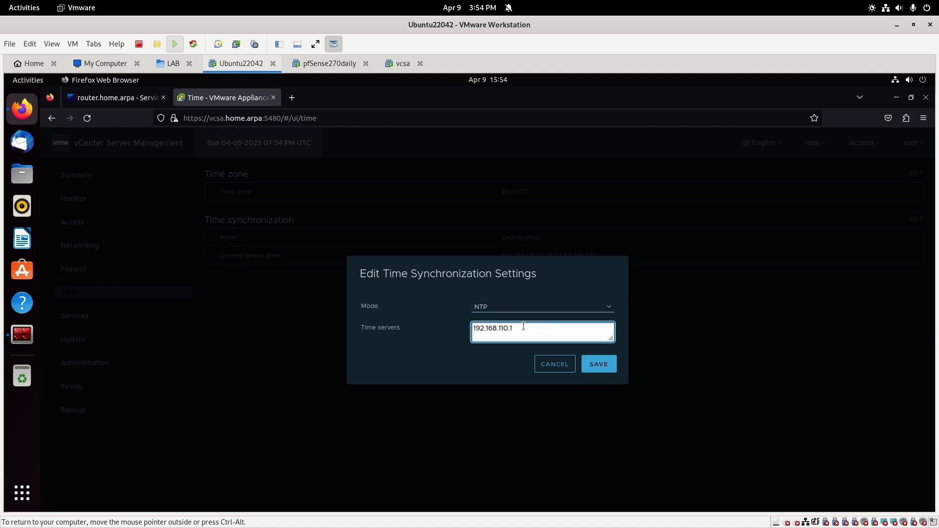
{"action": "left_click", "coordinate": [611, 366]}
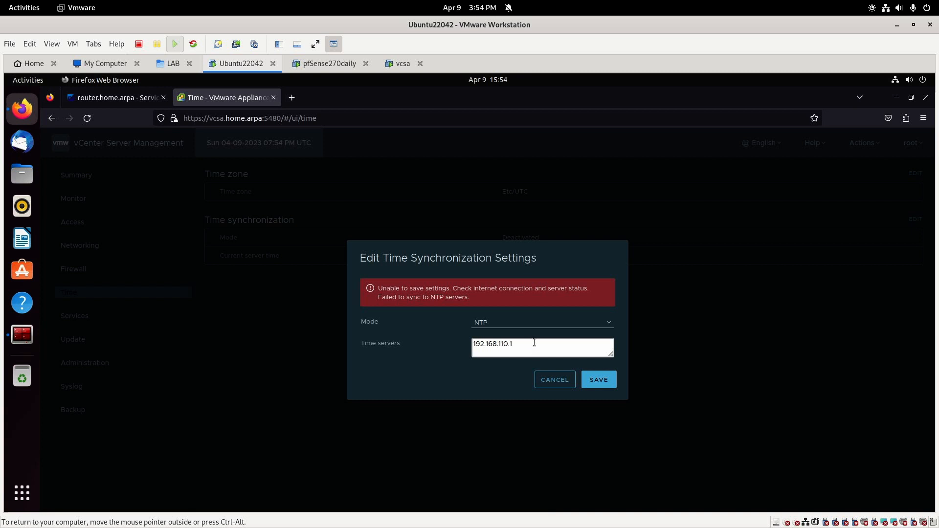
{"action": "left_click_drag", "start_coordinate": [534, 342], "coordinate": [453, 338]}
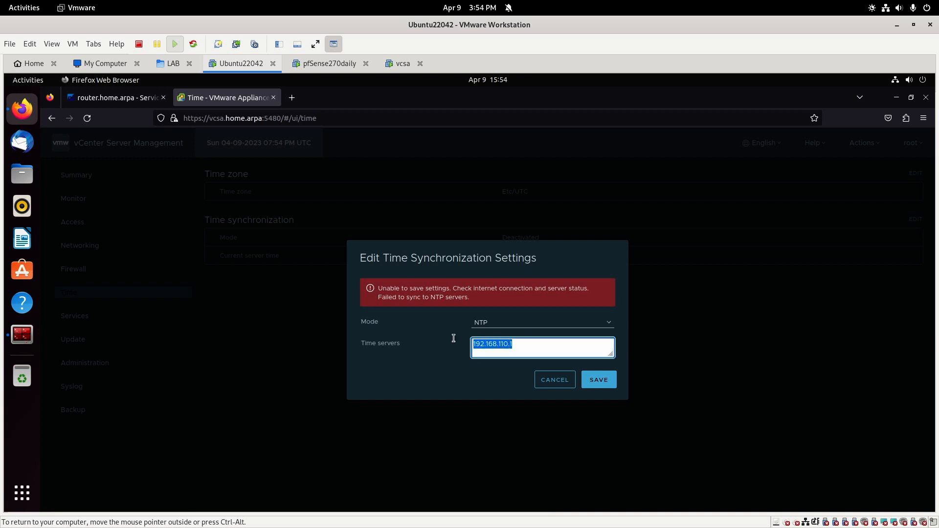
{"action": "type", "text": "po"}
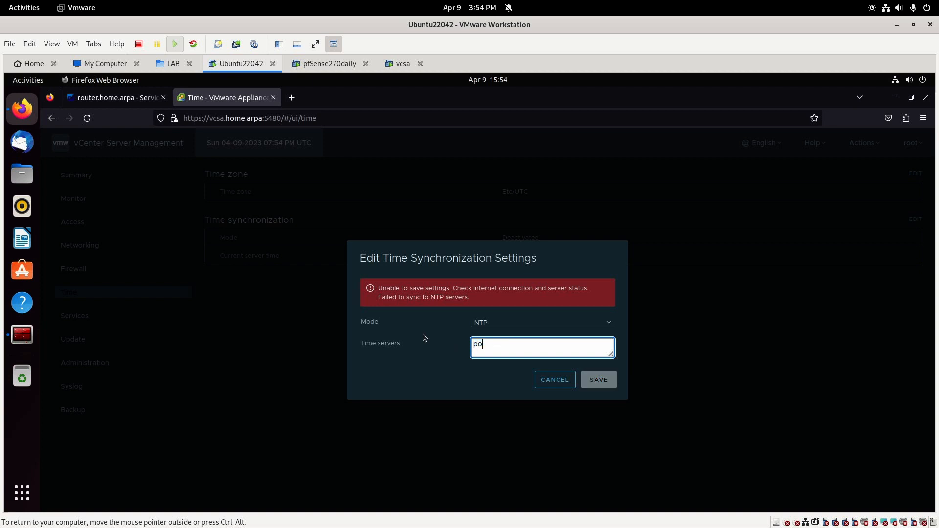
{"action": "type", "text": "ol.ntp.org"}
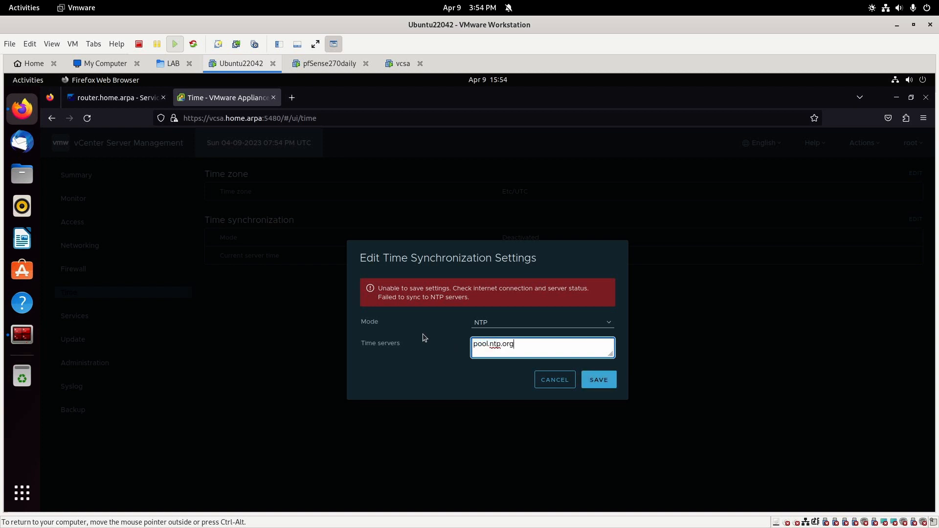
{"action": "left_click", "coordinate": [596, 379]}
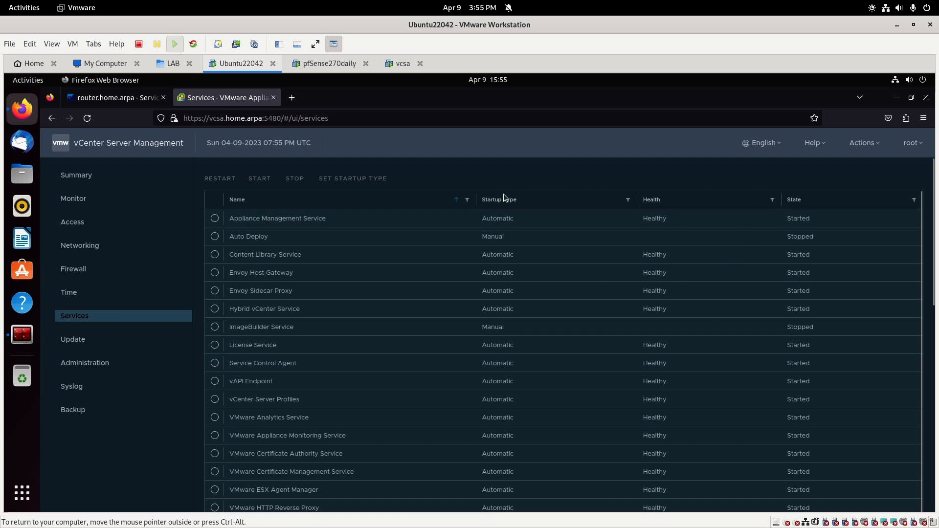
Sort the services by startup type, scroll through the list, and view the Update page.
{"action": "left_click", "coordinate": [501, 202]}
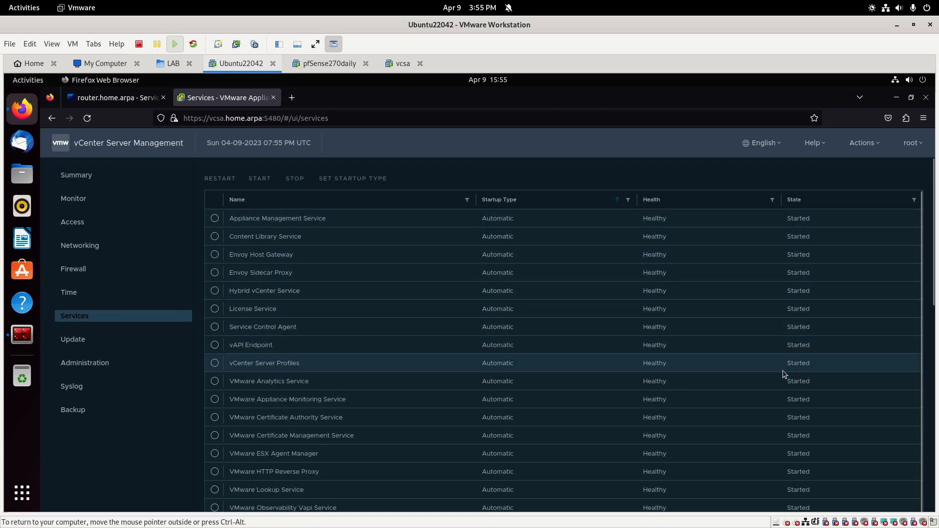
{"action": "scroll", "coordinate": [782, 374], "scroll_direction": "down", "scroll_amount": 1}
{"action": "scroll", "coordinate": [782, 370], "scroll_direction": "down", "scroll_amount": 2}
{"action": "scroll", "coordinate": [833, 344], "scroll_direction": "down", "scroll_amount": 12}
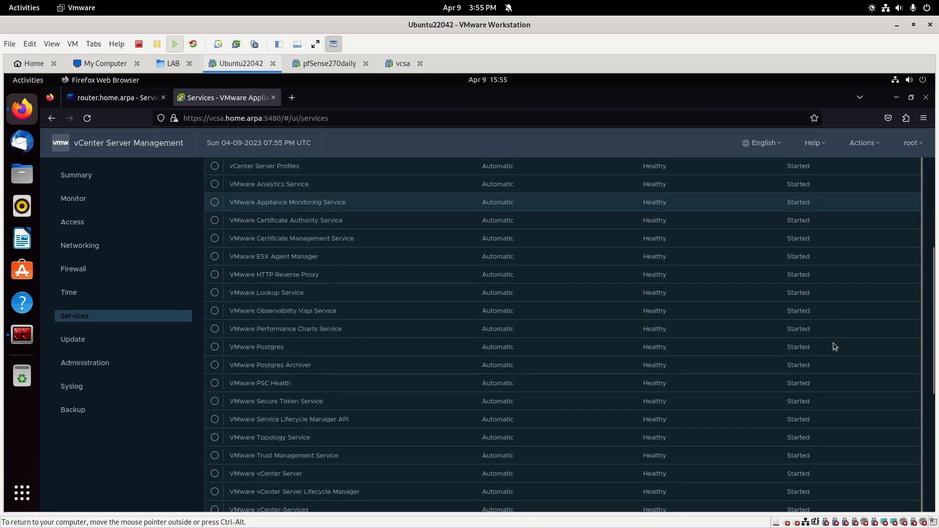
{"action": "scroll", "coordinate": [835, 346], "scroll_direction": "down", "scroll_amount": 2}
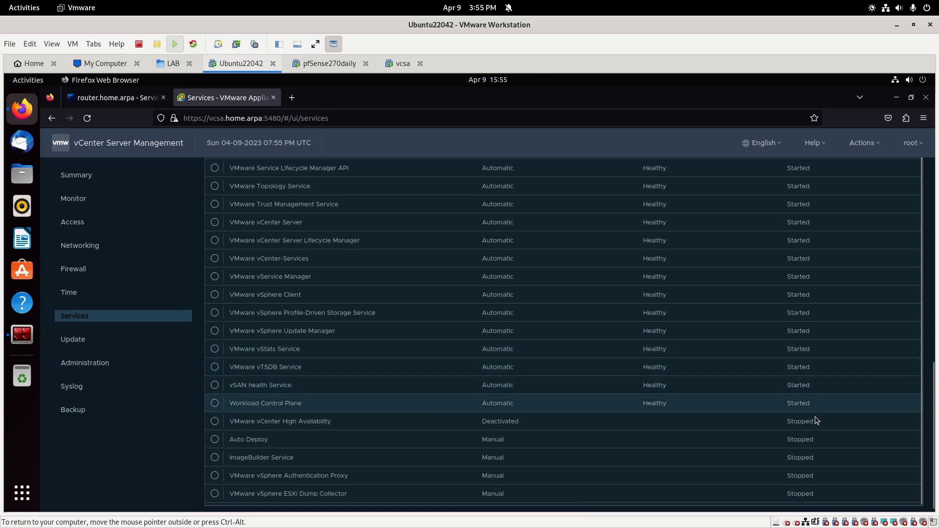
{"action": "left_click", "coordinate": [83, 346]}
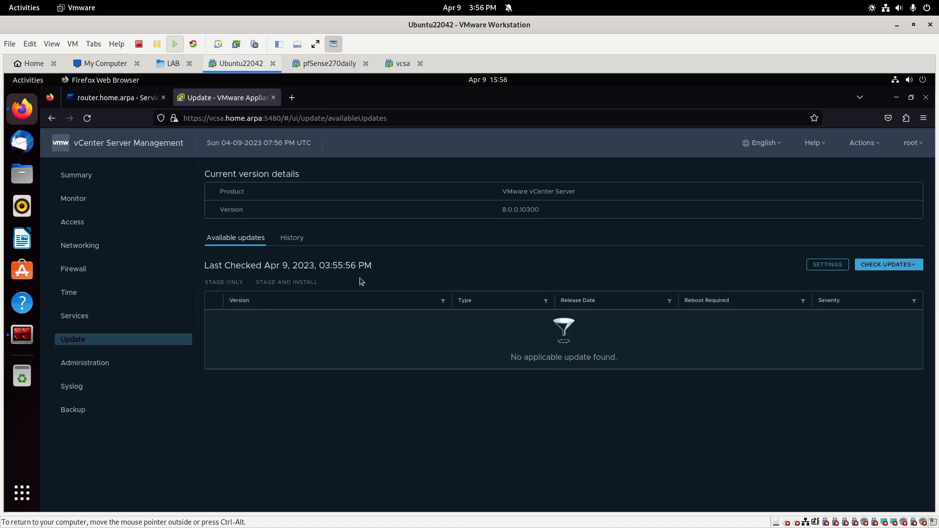
Set the root password expiration to No in Administration.
{"action": "left_click", "coordinate": [77, 364]}
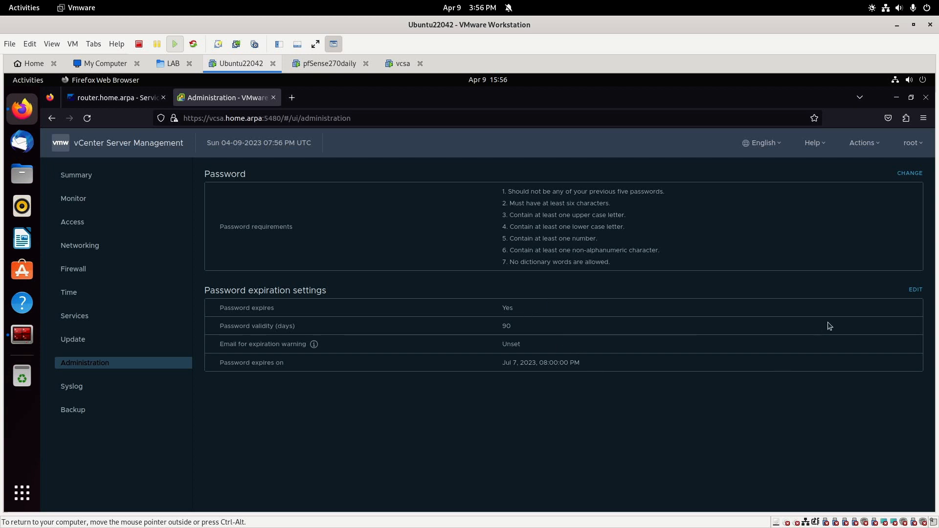
{"action": "left_click", "coordinate": [910, 290]}
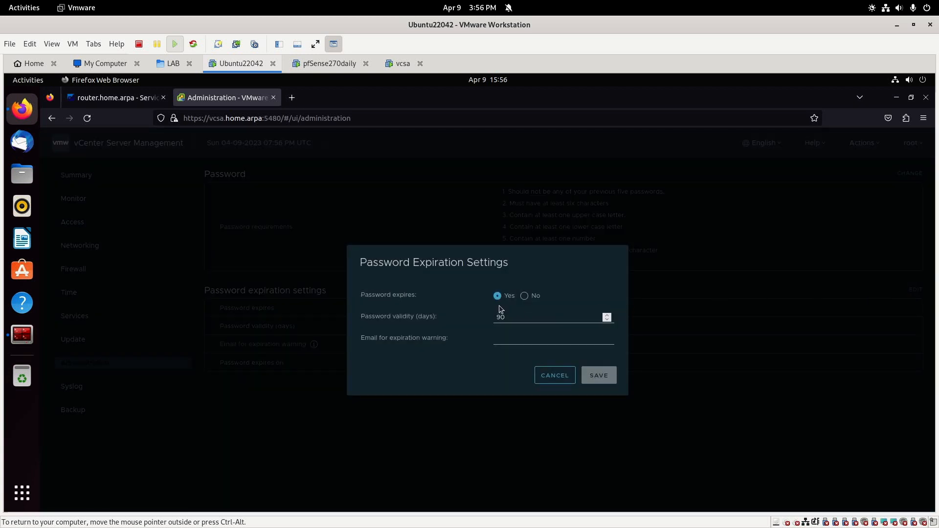
{"action": "left_click", "coordinate": [524, 299]}
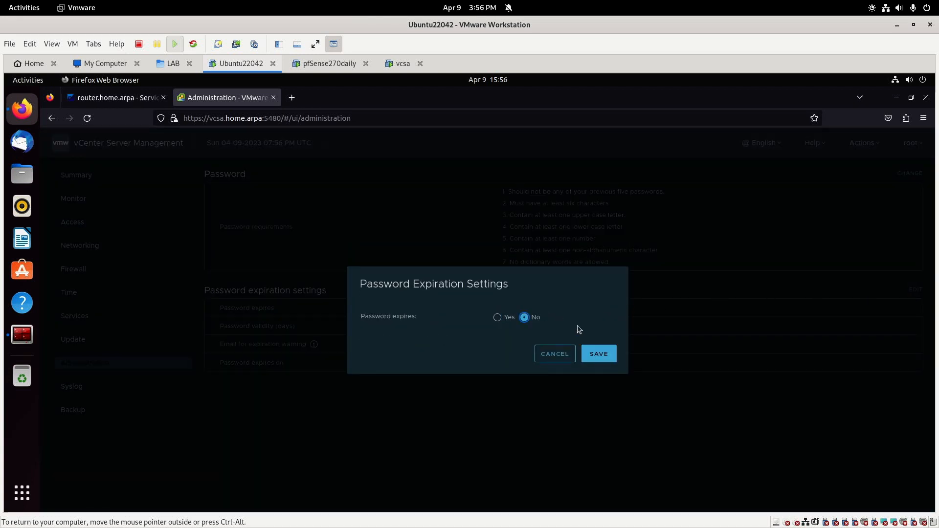
{"action": "left_click", "coordinate": [610, 350]}
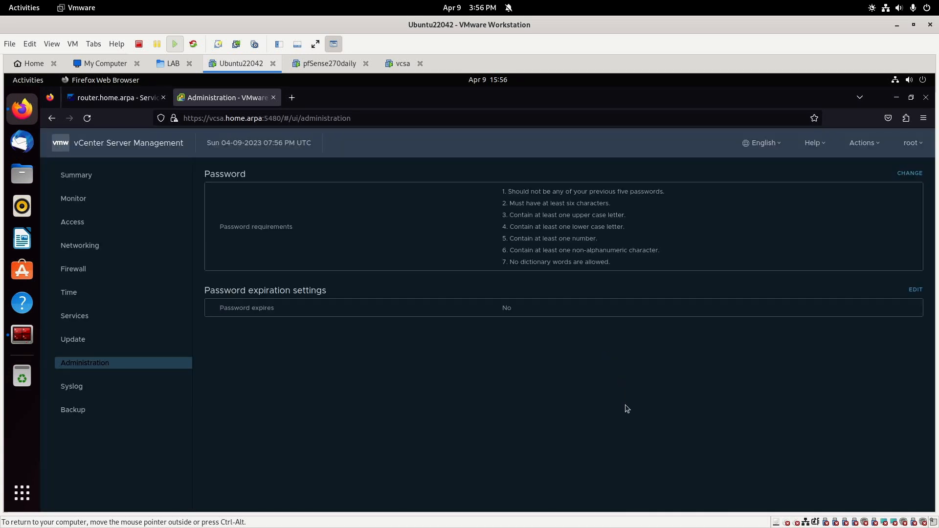
{"action": "left_click", "coordinate": [115, 391]}
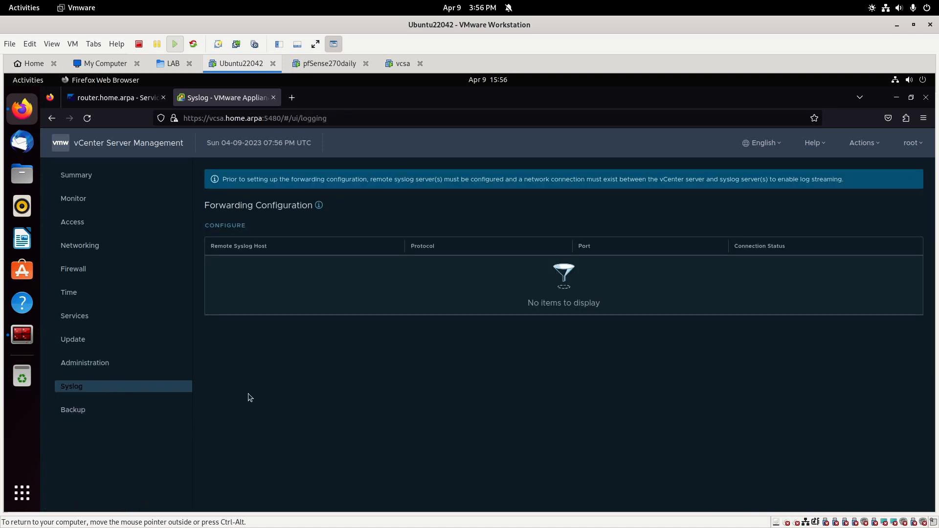
Go to the Backup page to check that no backup schedule exists.
{"action": "left_click", "coordinate": [87, 412]}
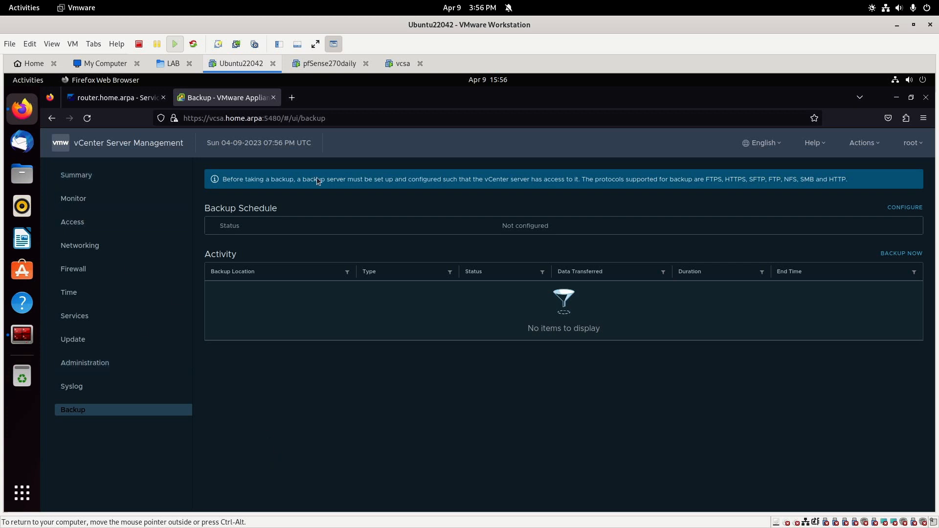
{"action": "left_click", "coordinate": [292, 98]}
{"action": "left_click", "coordinate": [294, 115]}
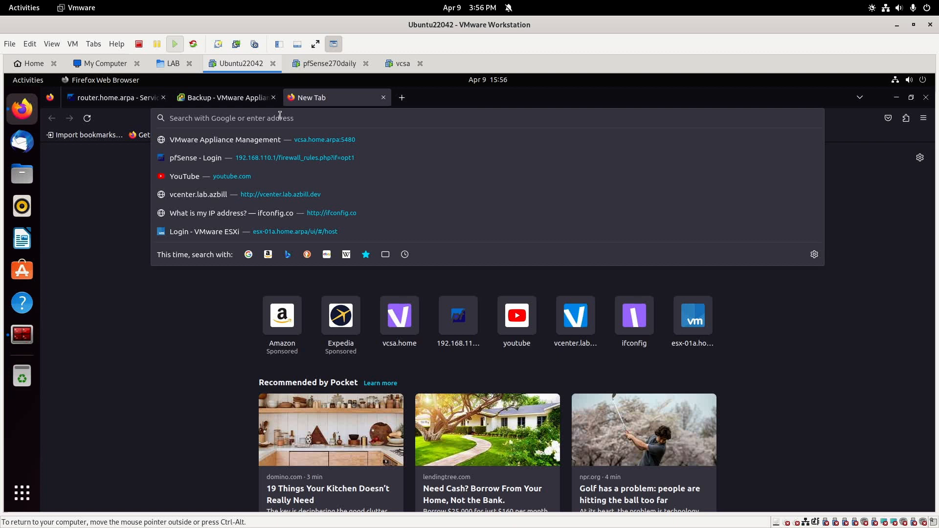
{"action": "type", "text": "https://v"}
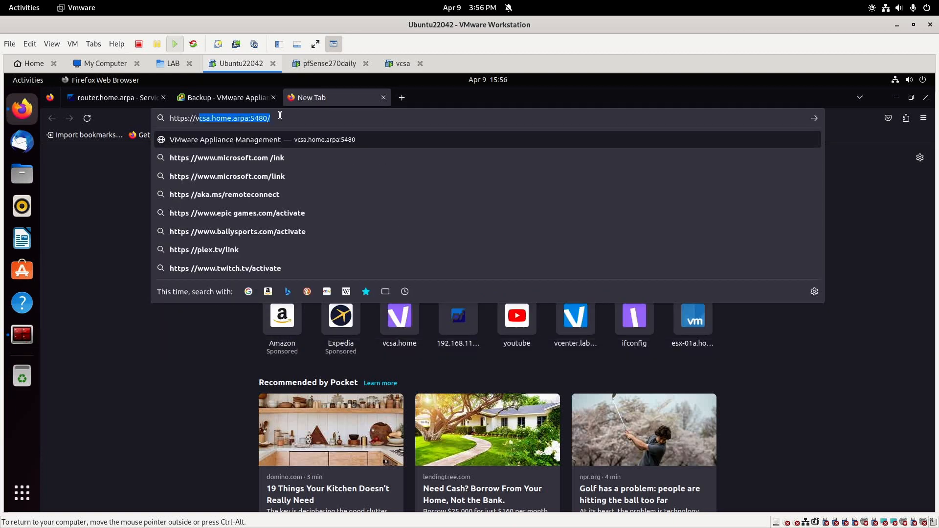
{"action": "type", "text": "csa.home.ar"}
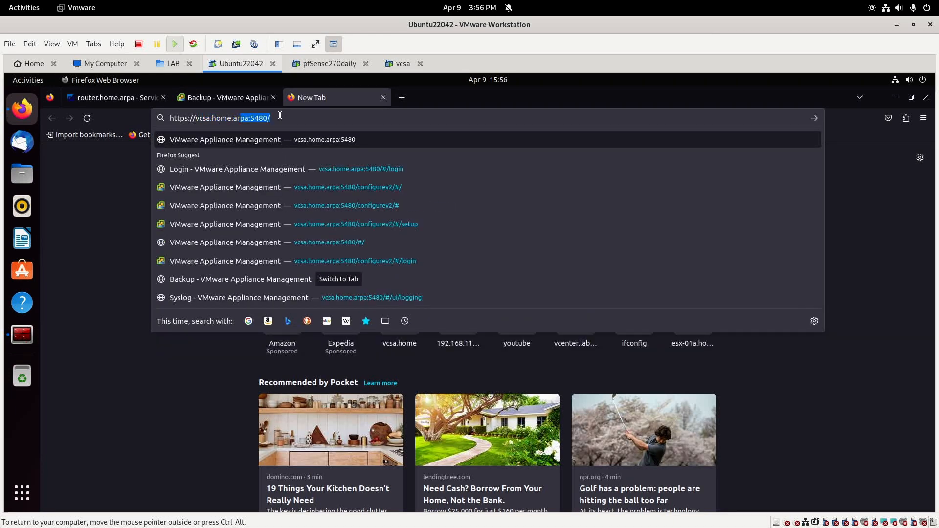
{"action": "type", "text": "pa"}
{"action": "key", "text": "Delete"}
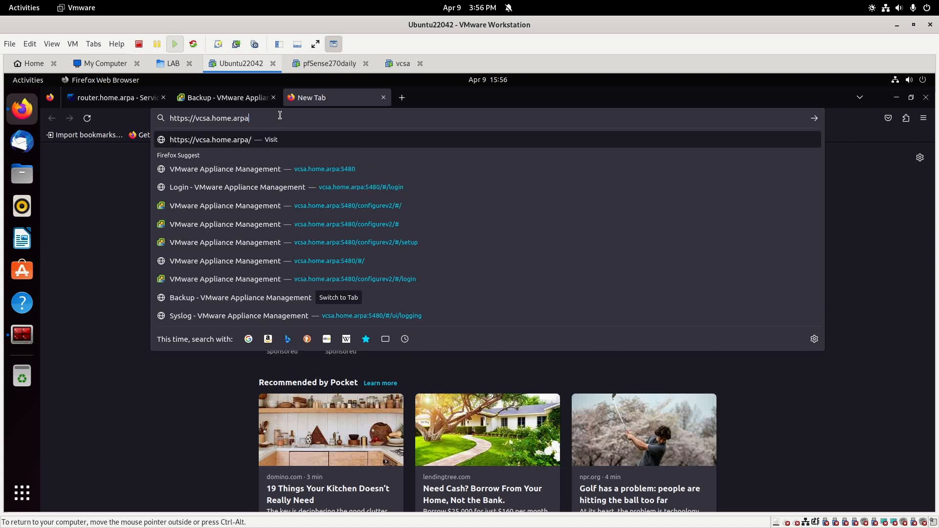
{"action": "key", "text": "Return"}
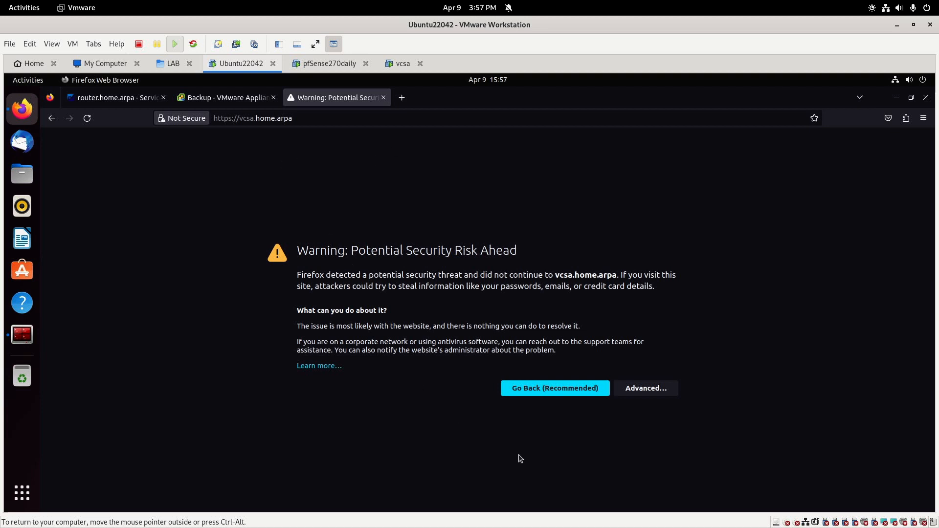
{"action": "left_click", "coordinate": [650, 392]}
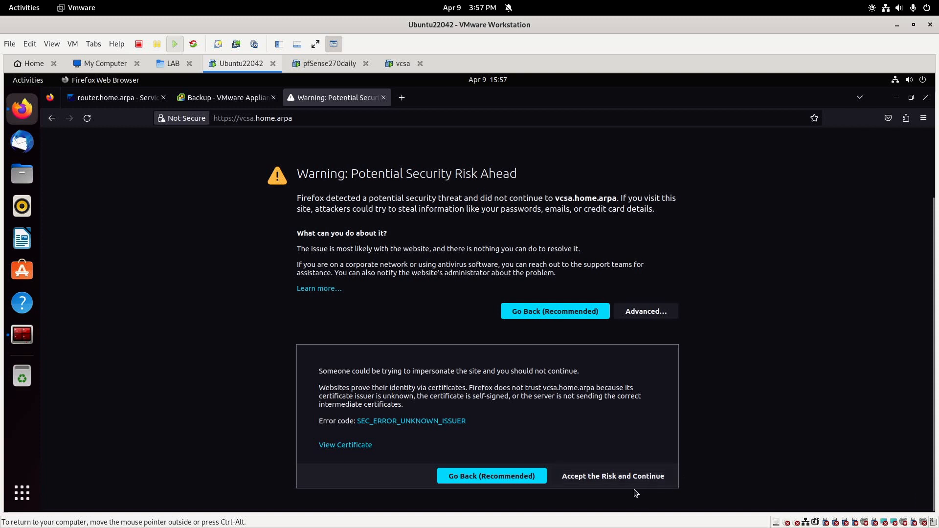
{"action": "left_click", "coordinate": [632, 479]}
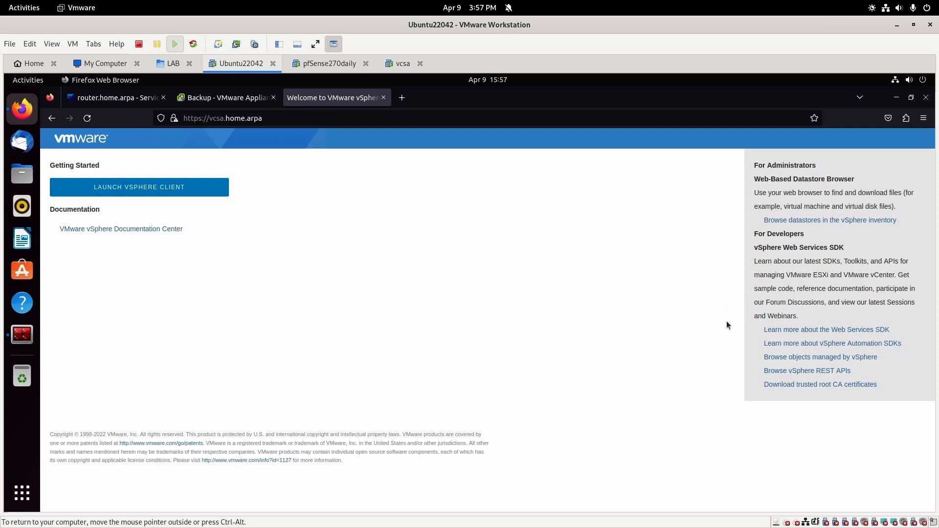
Save the trusted root CA certificates link as download.zip and reveal it in Files.
{"action": "right_click", "coordinate": [851, 387]}
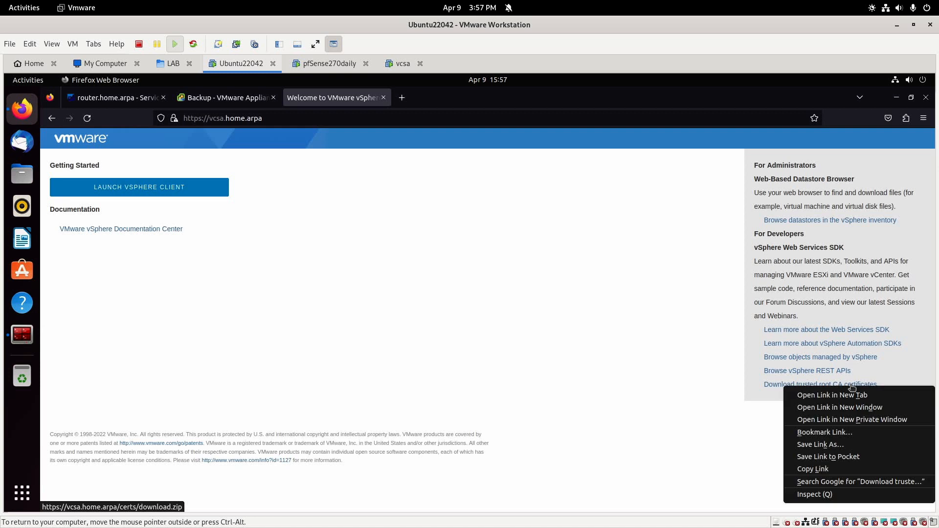
{"action": "left_click", "coordinate": [853, 445]}
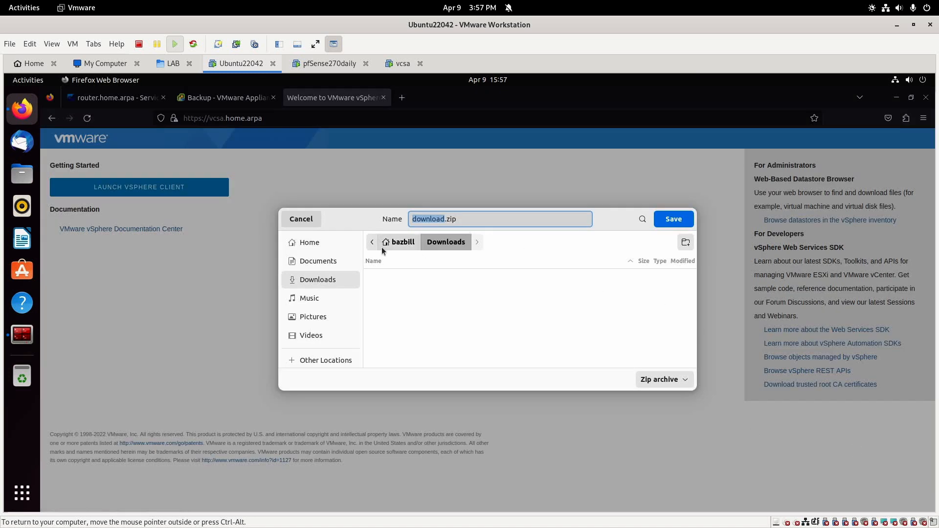
{"action": "left_click", "coordinate": [484, 312]}
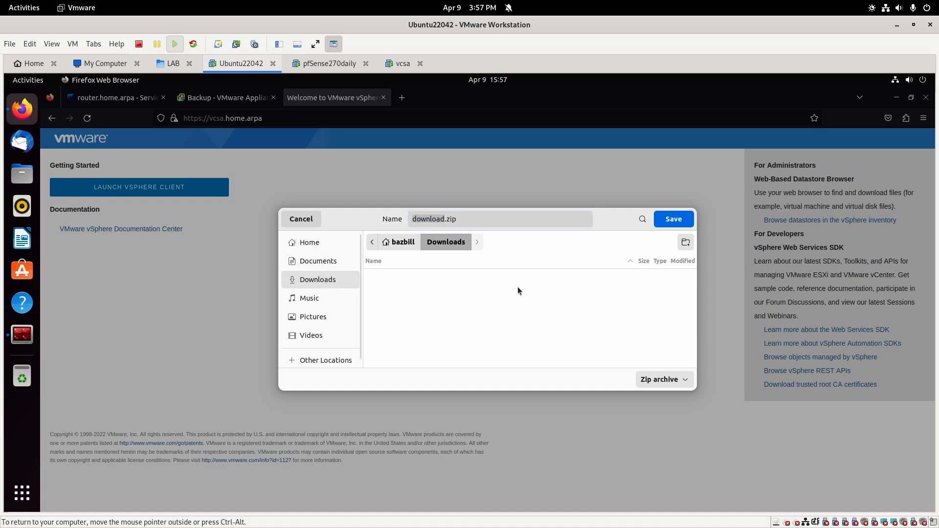
{"action": "left_click", "coordinate": [673, 222]}
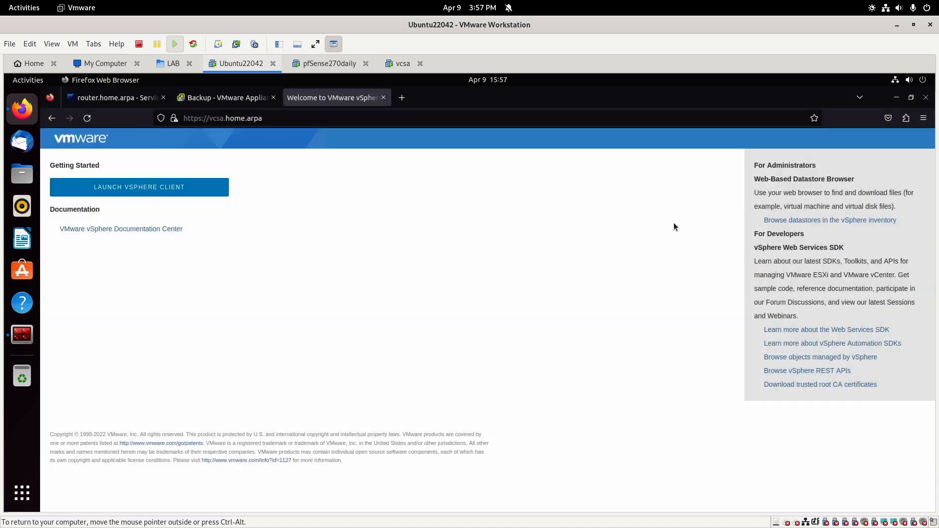
{"action": "left_click", "coordinate": [699, 172]}
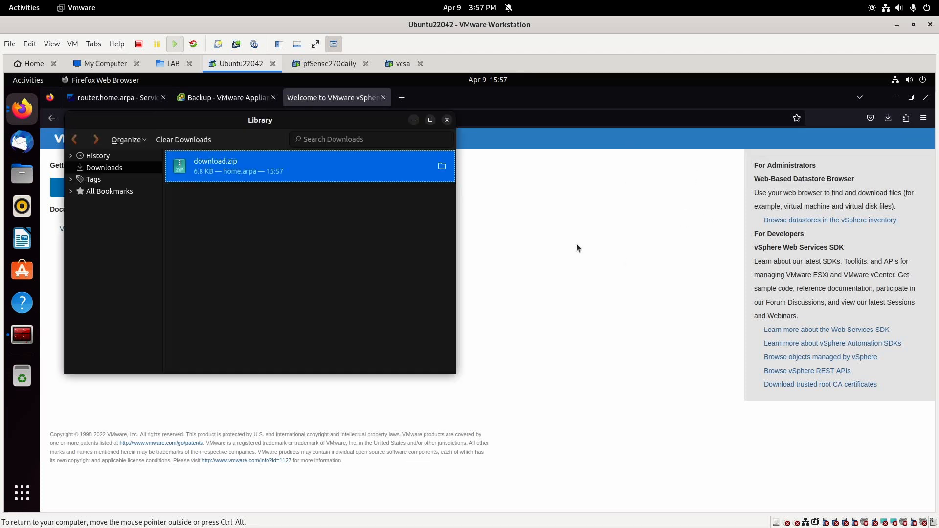
{"action": "right_click", "coordinate": [255, 167]}
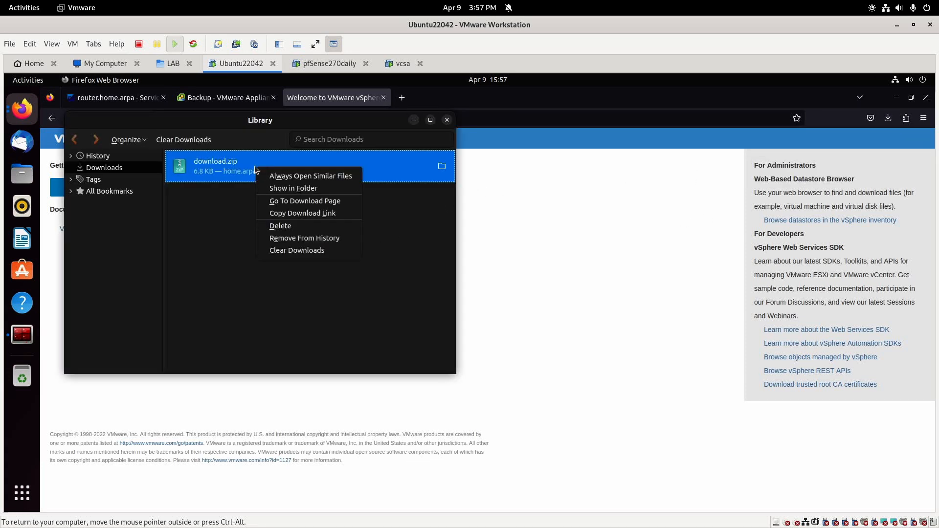
{"action": "left_click", "coordinate": [303, 188]}
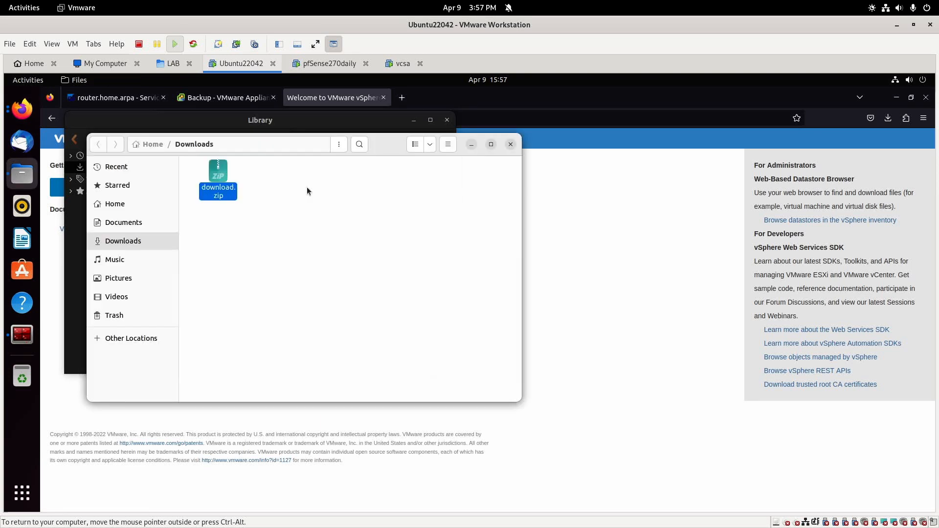
Extract download.zip, browse to download/certs/win, select 8e9502f5.0.crt, and close the downloads Library.
{"action": "right_click", "coordinate": [222, 177]}
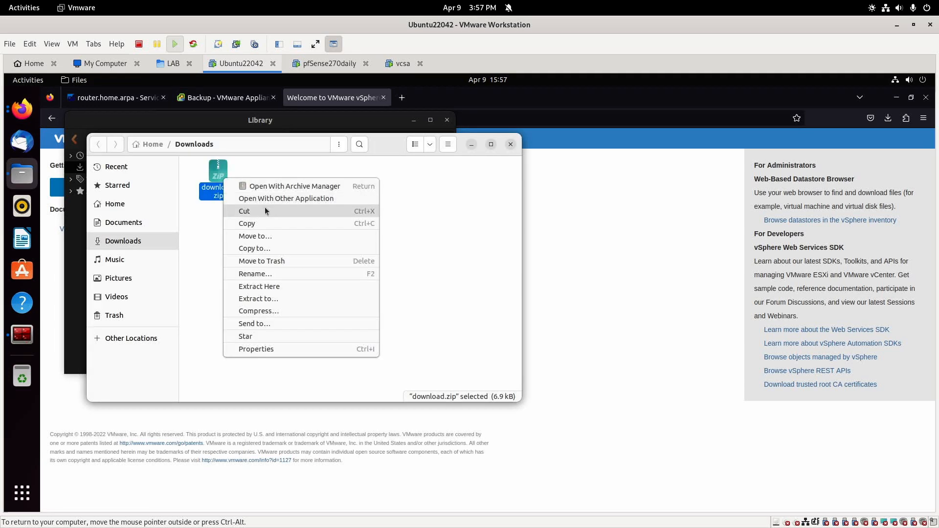
{"action": "left_click", "coordinate": [289, 286]}
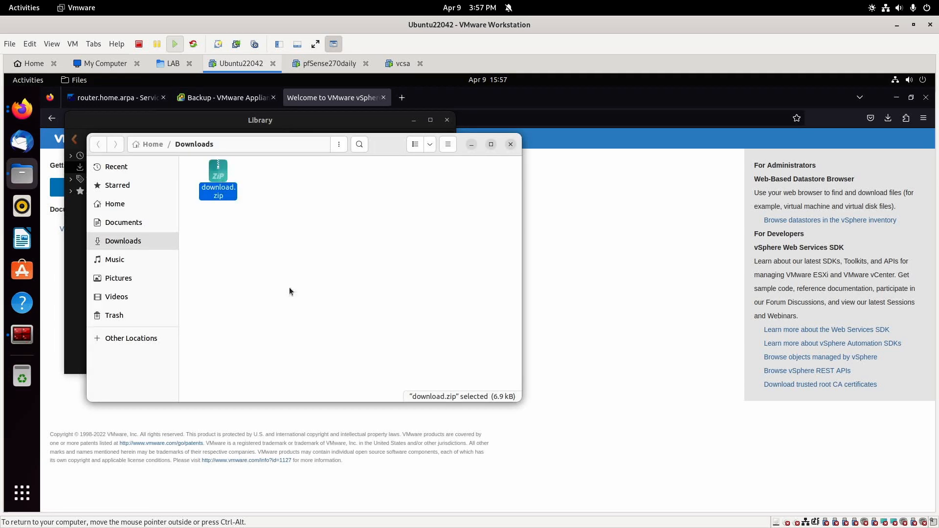
{"action": "double_click", "coordinate": [213, 167]}
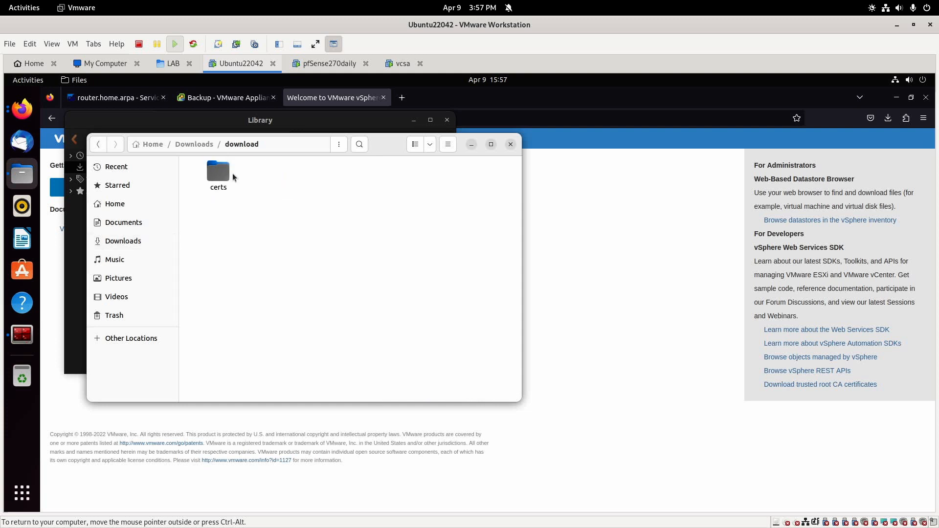
{"action": "double_click", "coordinate": [221, 172]}
{"action": "double_click", "coordinate": [210, 172]}
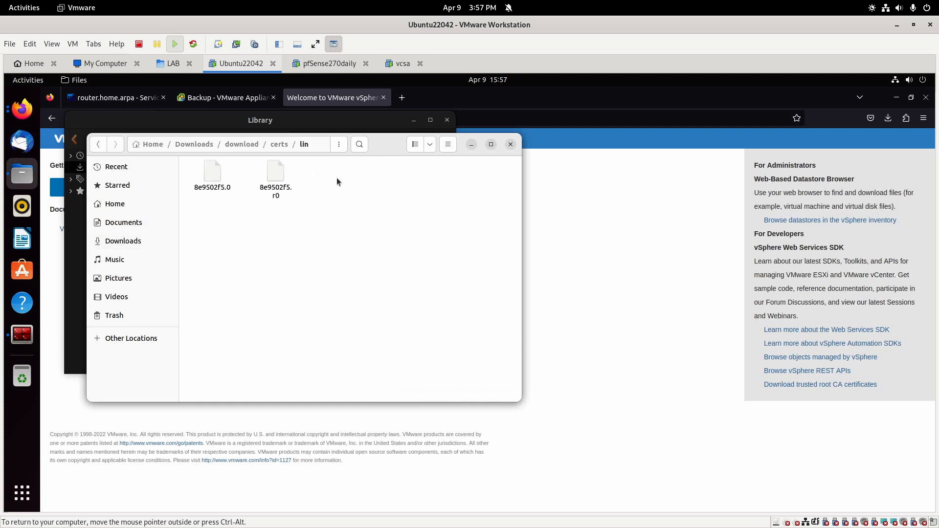
{"action": "left_click_drag", "start_coordinate": [379, 146], "coordinate": [540, 222]}
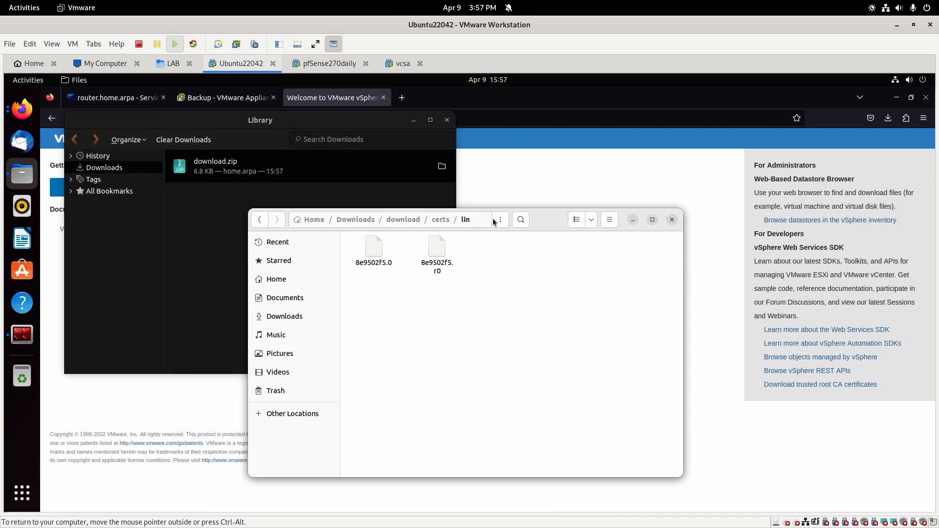
{"action": "left_click", "coordinate": [446, 220]}
{"action": "double_click", "coordinate": [479, 251]}
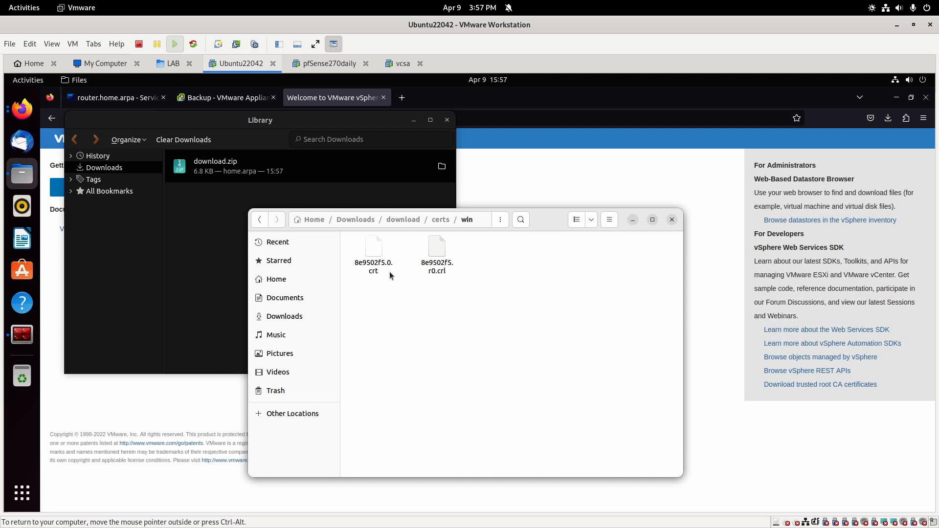
{"action": "left_click", "coordinate": [371, 247]}
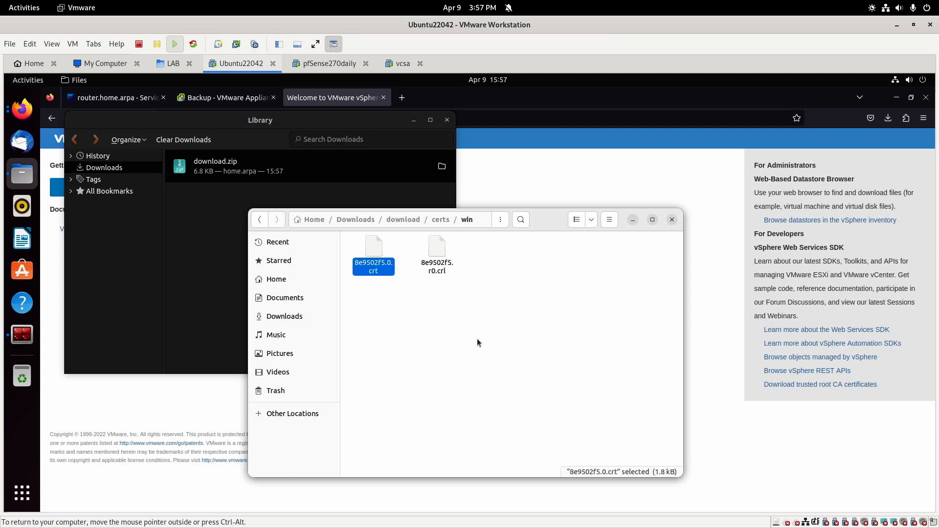
{"action": "left_click", "coordinate": [448, 121]}
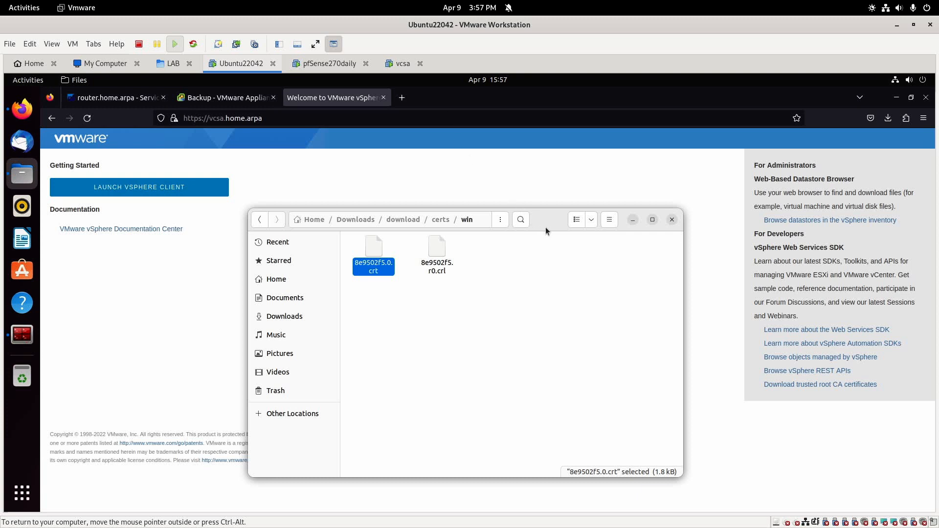
{"action": "left_click_drag", "start_coordinate": [544, 227], "coordinate": [624, 259]}
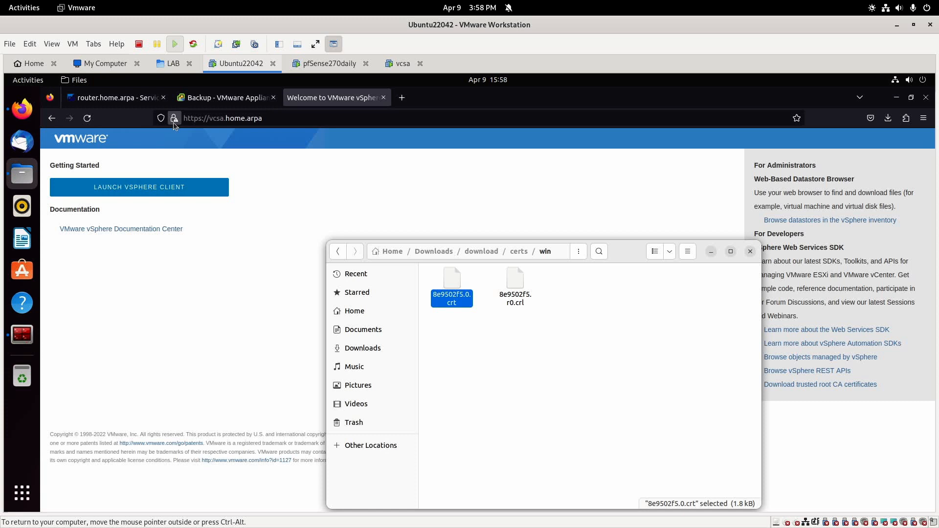
Open Firefox settings and search 'cert' to reach the Certificate Manager.
{"action": "mouse_move", "coordinate": [176, 121]}
{"action": "left_click", "coordinate": [915, 136]}
{"action": "left_click", "coordinate": [923, 118]}
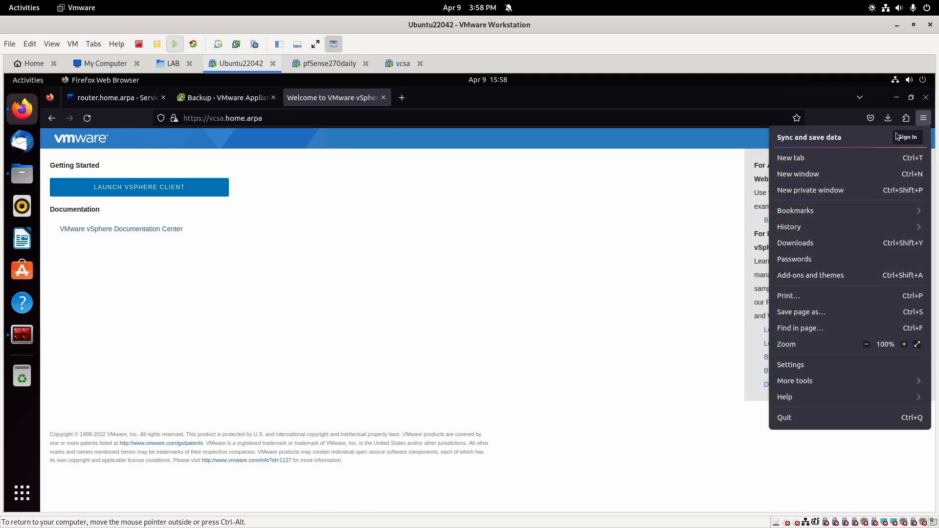
{"action": "left_click", "coordinate": [823, 364]}
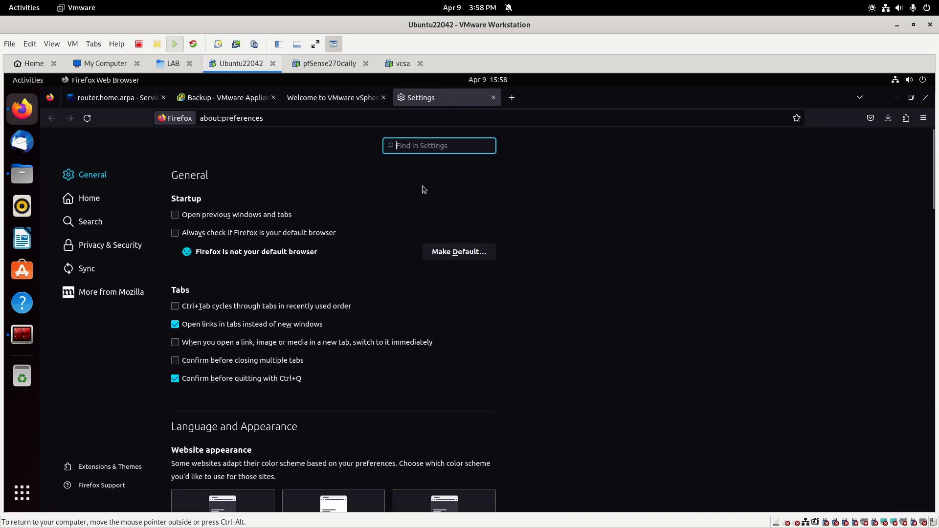
{"action": "type", "text": "cert"}
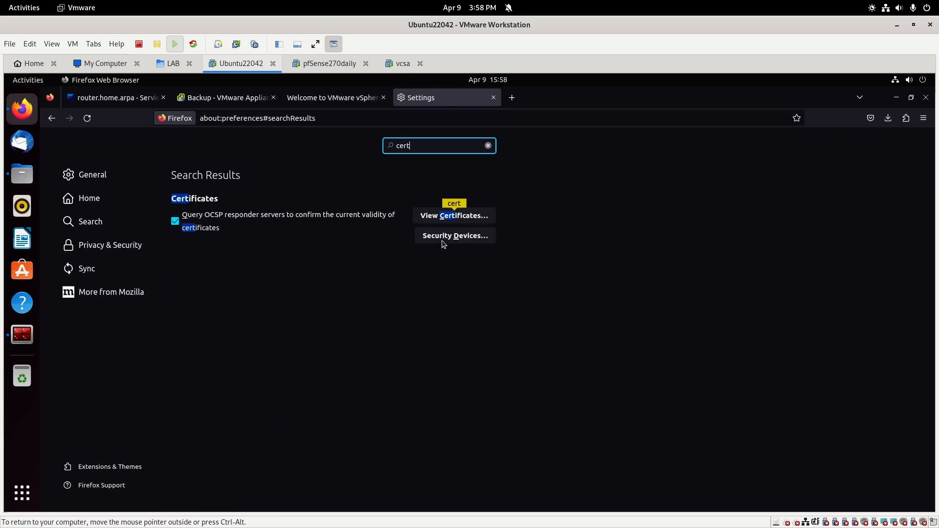
{"action": "left_click", "coordinate": [430, 215]}
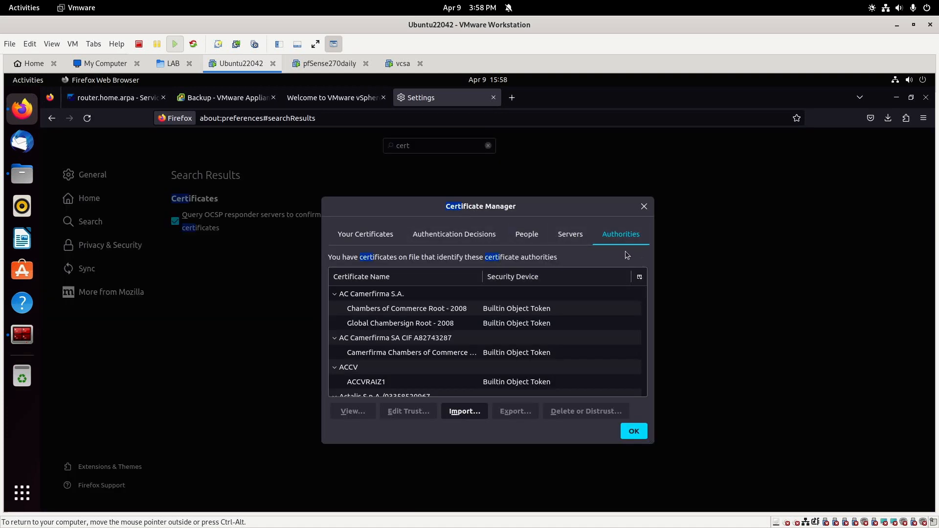
Import download/certs/win/8e9502f5.0.crt as an authority trusted for websites and email users.
{"action": "left_click", "coordinate": [464, 412]}
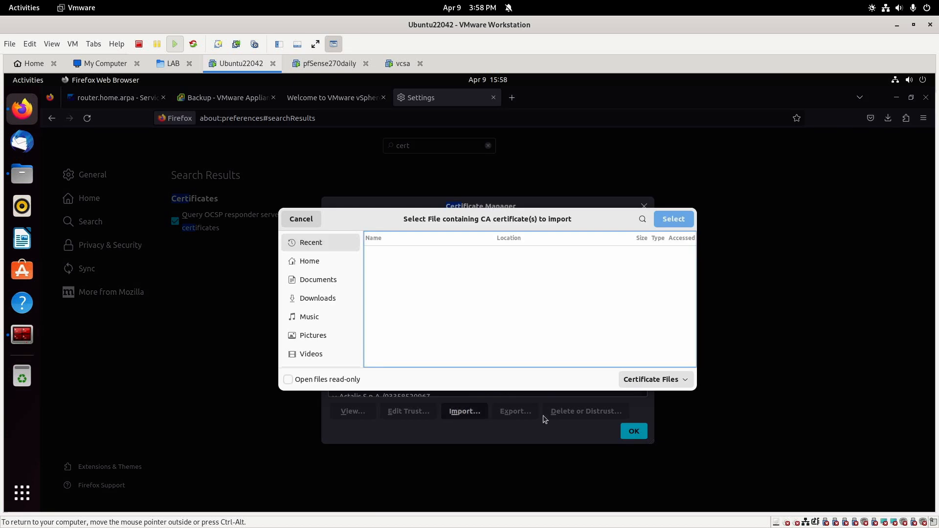
{"action": "left_click", "coordinate": [327, 299]}
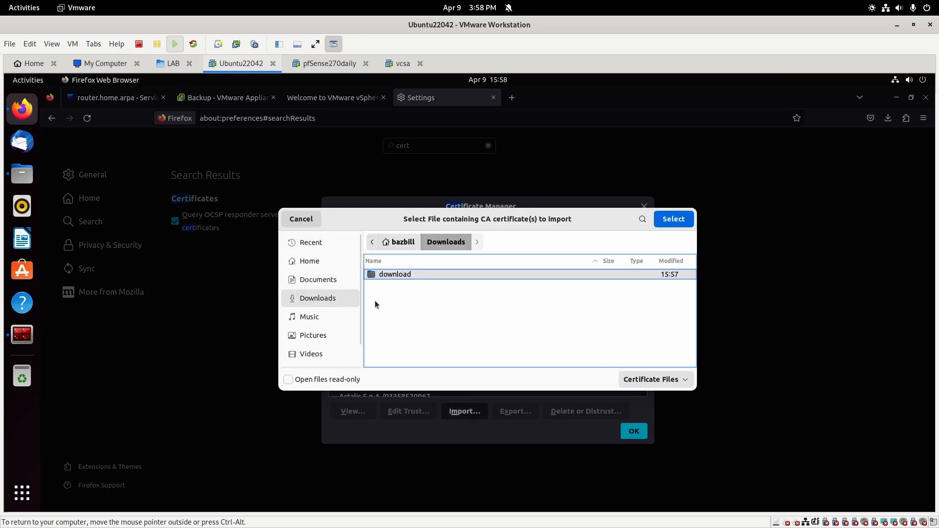
{"action": "double_click", "coordinate": [397, 275]}
{"action": "double_click", "coordinate": [395, 275]}
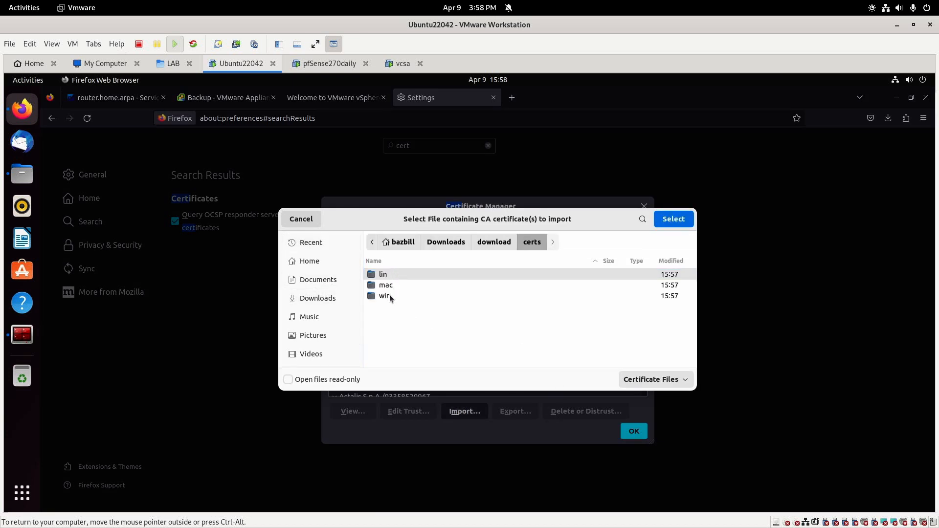
{"action": "double_click", "coordinate": [384, 295]}
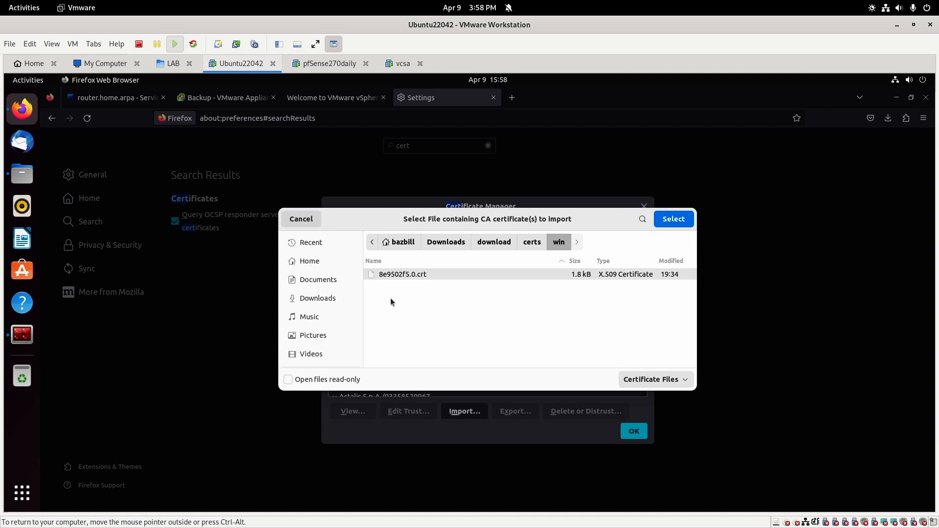
{"action": "double_click", "coordinate": [418, 276]}
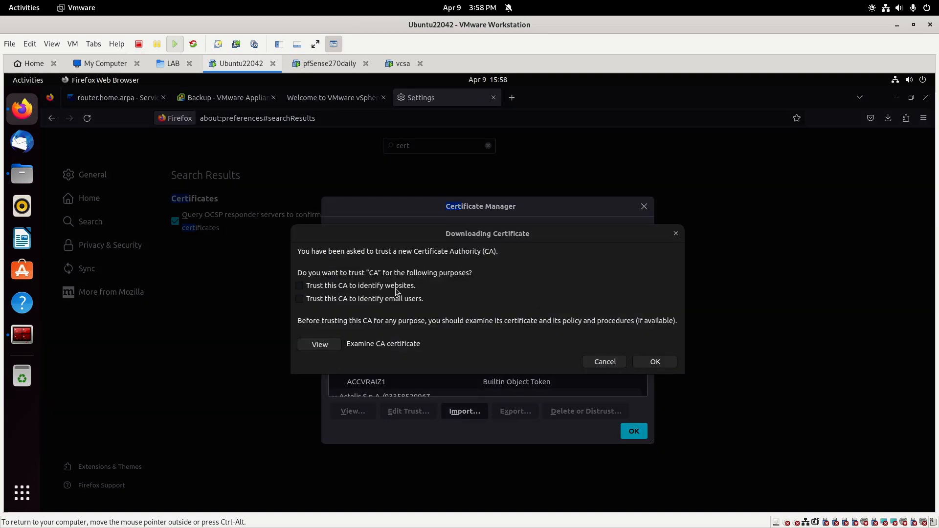
{"action": "left_click", "coordinate": [301, 288]}
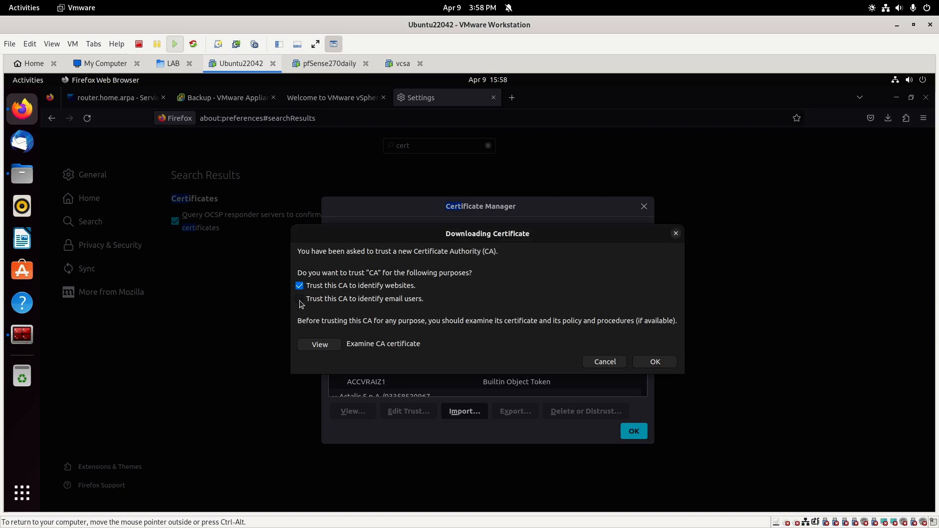
{"action": "left_click", "coordinate": [300, 299]}
{"action": "left_click", "coordinate": [653, 362]}
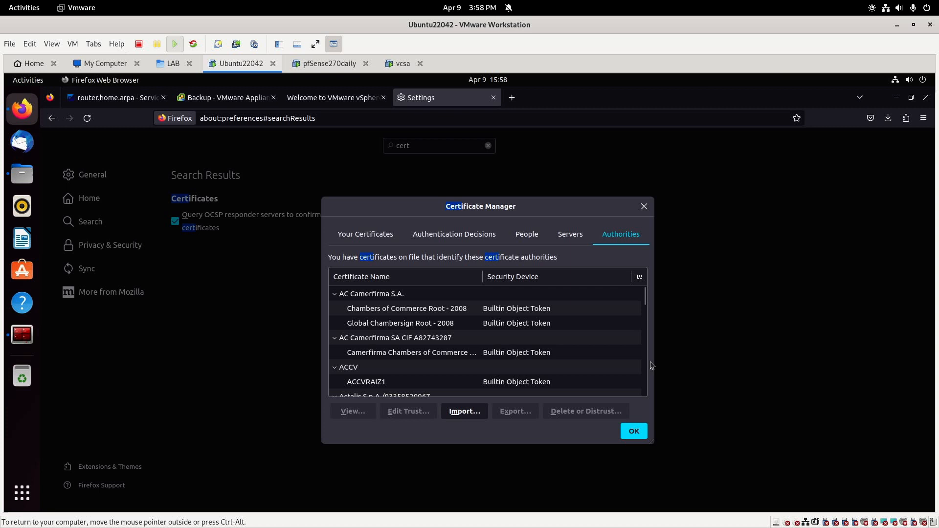
{"action": "left_click", "coordinate": [634, 431]}
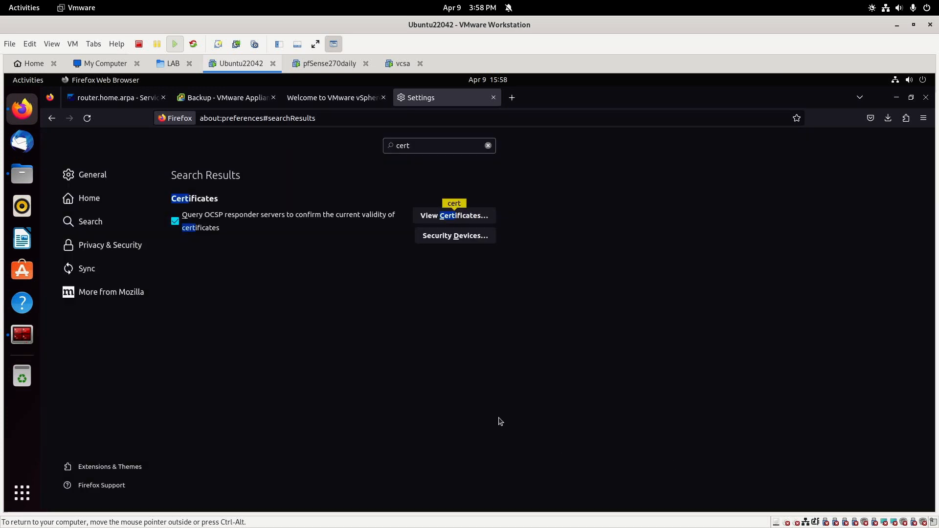
{"action": "left_click", "coordinate": [494, 97]}
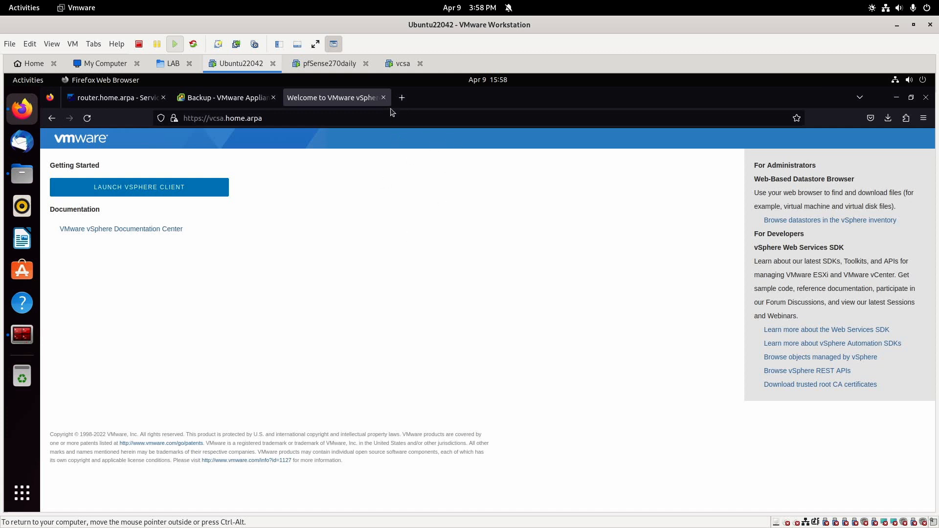
Close the vSphere welcome and appliance backup tabs, quitting Firefox, and close the file manager.
{"action": "left_click", "coordinate": [383, 97]}
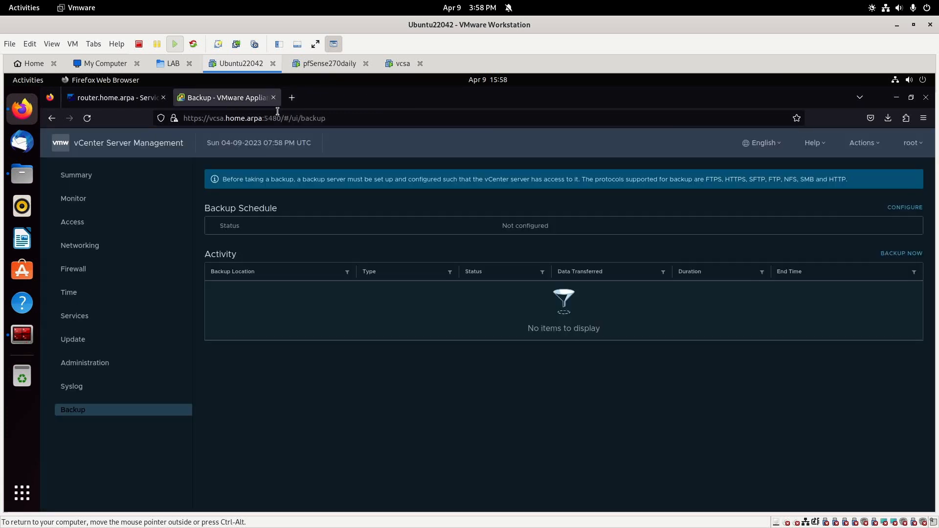
{"action": "left_click", "coordinate": [272, 98]}
{"action": "left_click", "coordinate": [164, 98]}
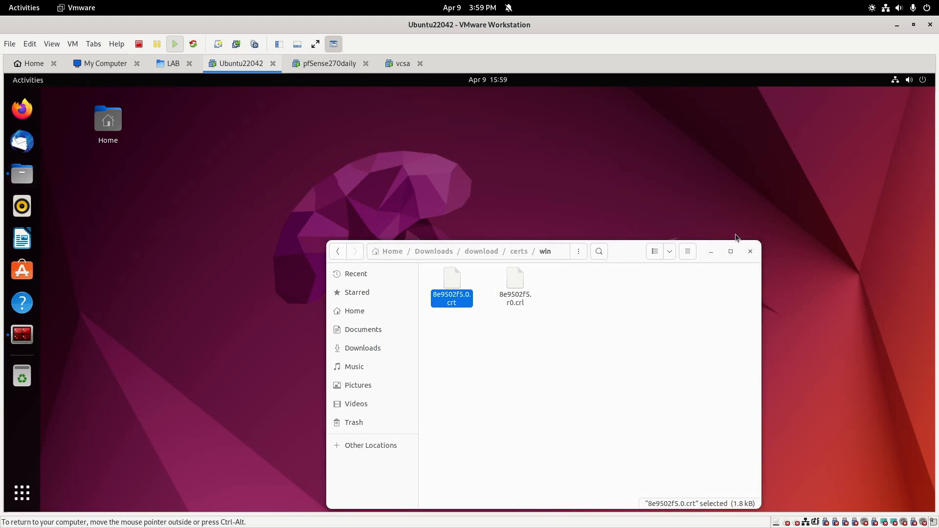
{"action": "left_click", "coordinate": [750, 252]}
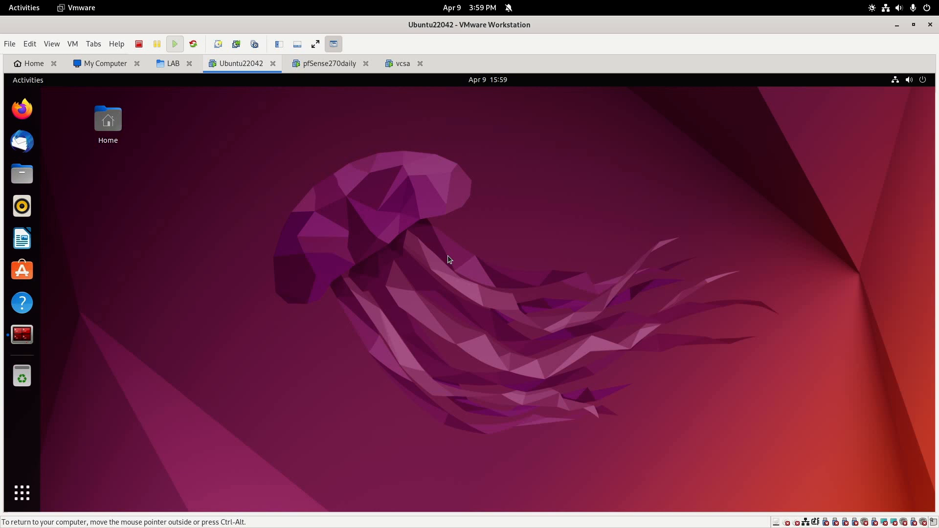
Relaunch Firefox and load vcsa.home.arpa/ui/ without the port.
{"action": "left_click", "coordinate": [22, 109]}
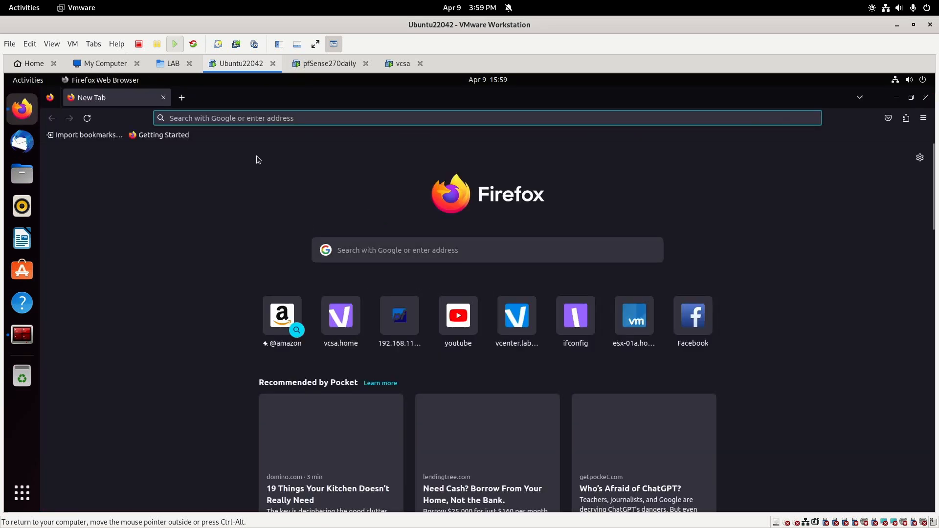
{"action": "type", "text": "vcsa.home.arpa:5480/"}
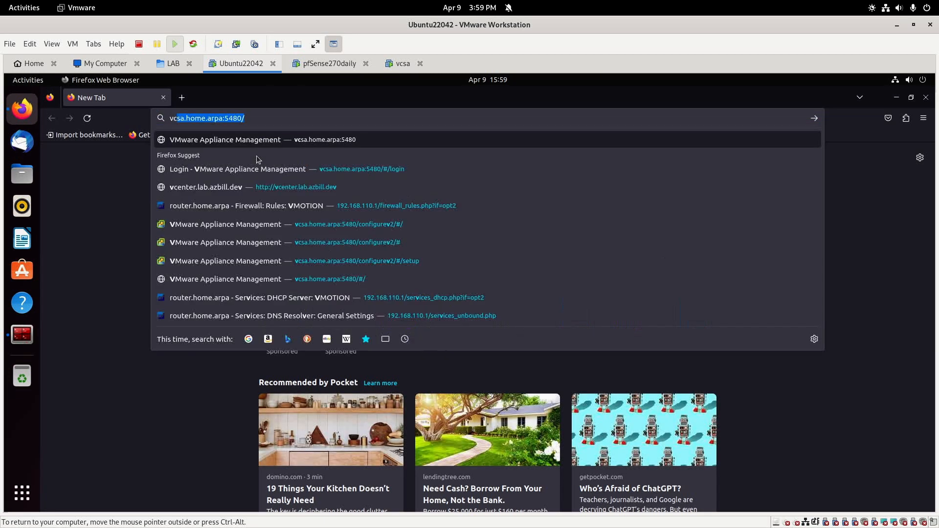
{"action": "key", "text": "End"}
{"action": "key", "text": "BackSpace"}
{"action": "key", "text": "BackSpace"}
{"action": "key", "text": "BackSpace"}
{"action": "key", "text": "BackSpace"}
{"action": "key", "text": "BackSpace"}
{"action": "key", "text": "BackSpace"}
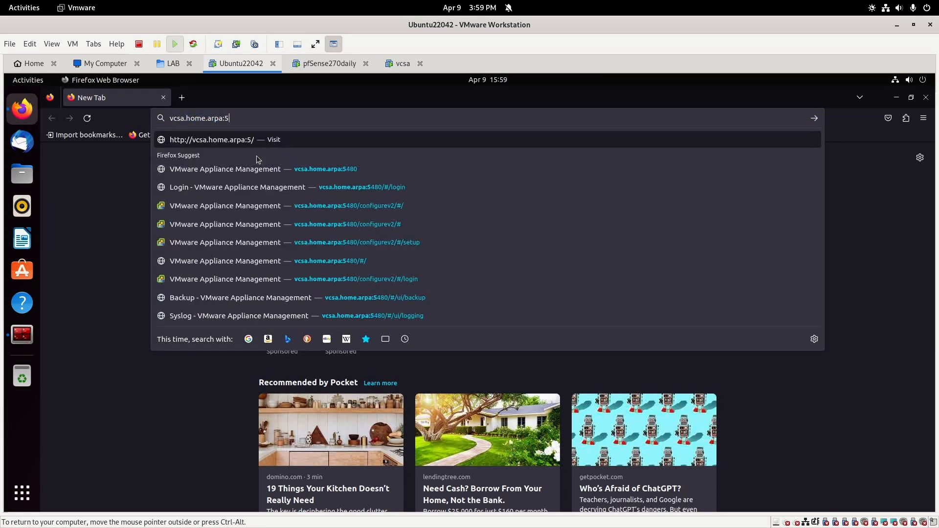
{"action": "type", "text": "ui/"}
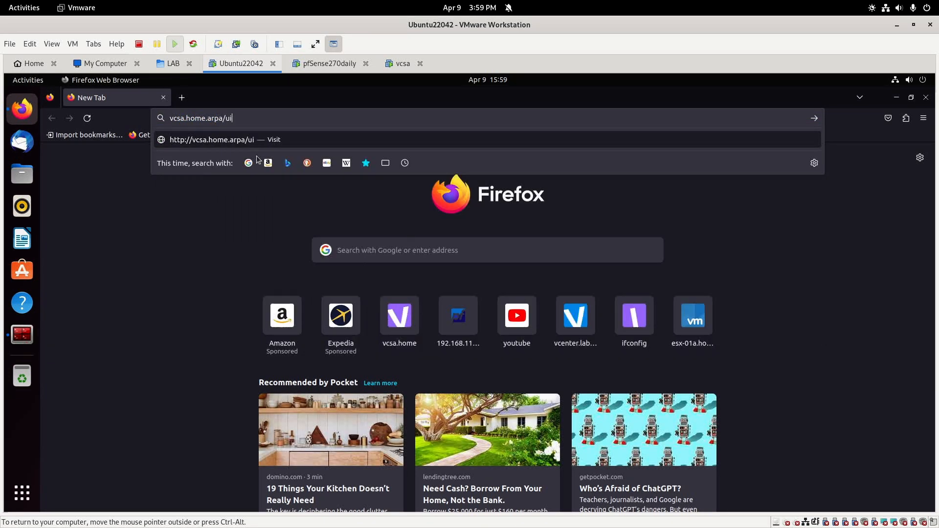
{"action": "key", "text": "Return"}
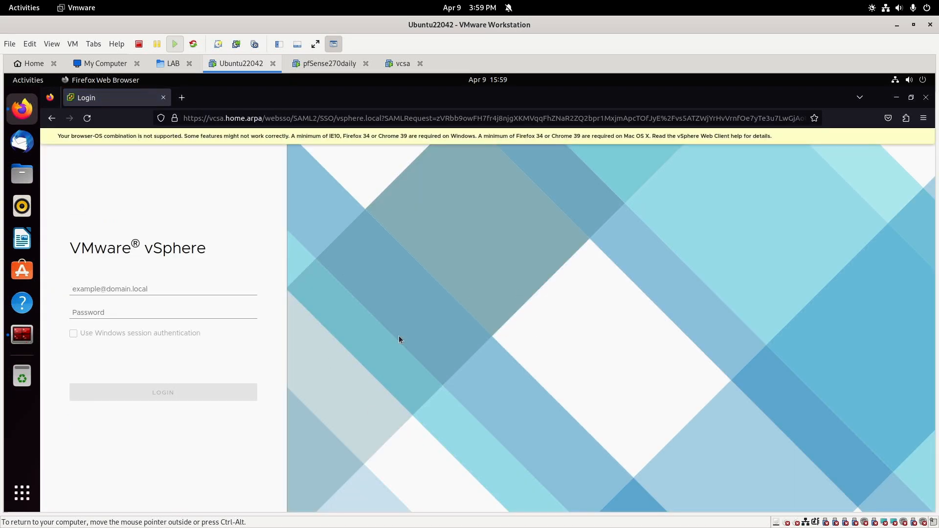
{"action": "left_click", "coordinate": [175, 118]}
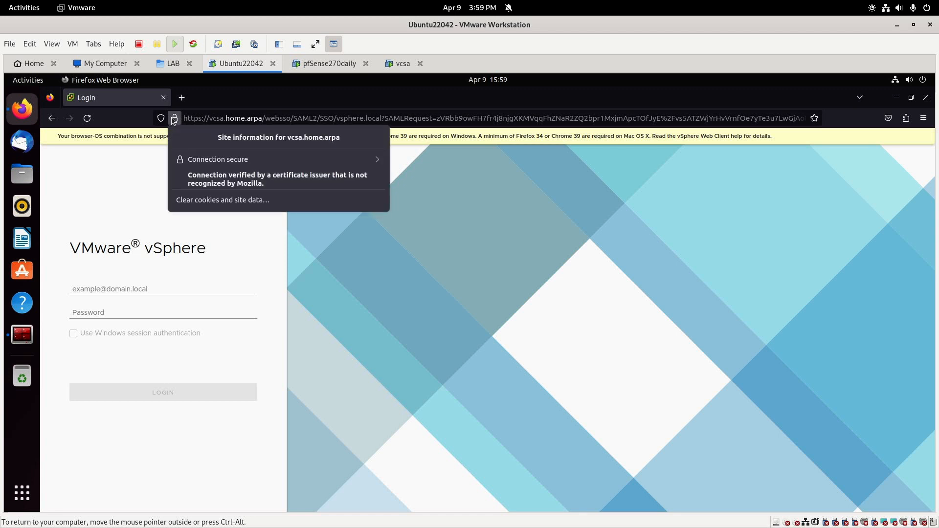
{"action": "left_click", "coordinate": [227, 161]}
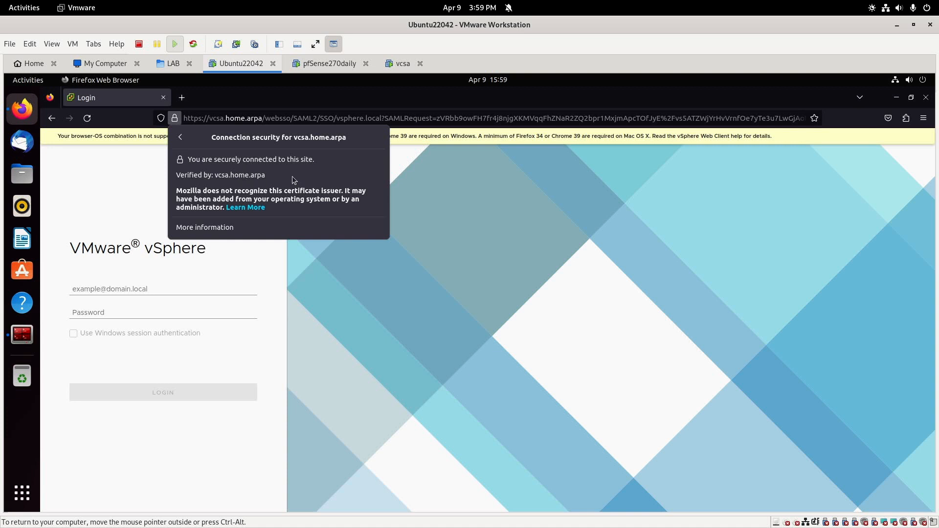
{"action": "left_click", "coordinate": [224, 228]}
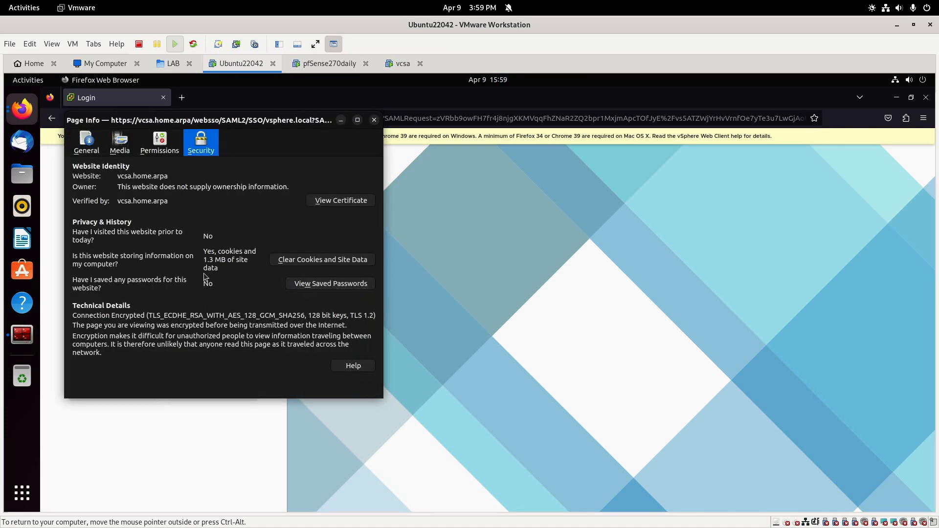
{"action": "left_click", "coordinate": [332, 204]}
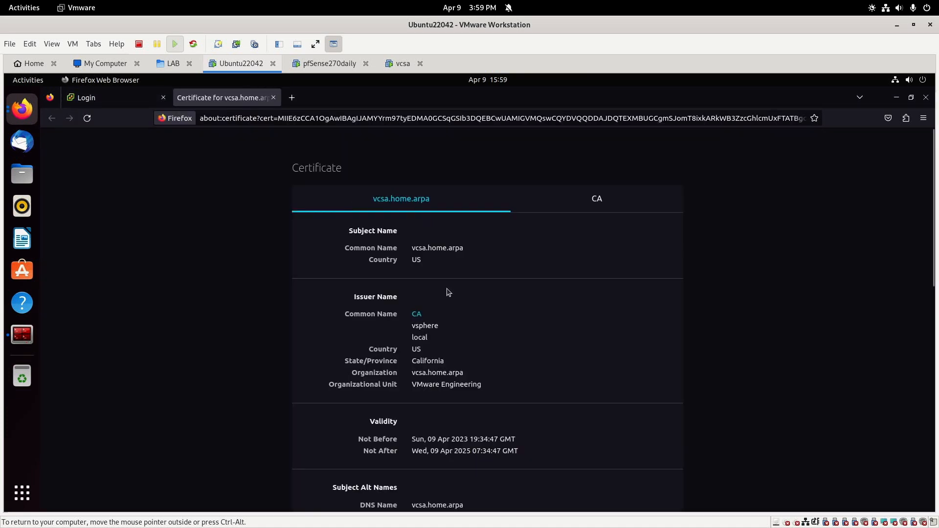
{"action": "scroll", "coordinate": [471, 338], "scroll_direction": "down", "scroll_amount": 5}
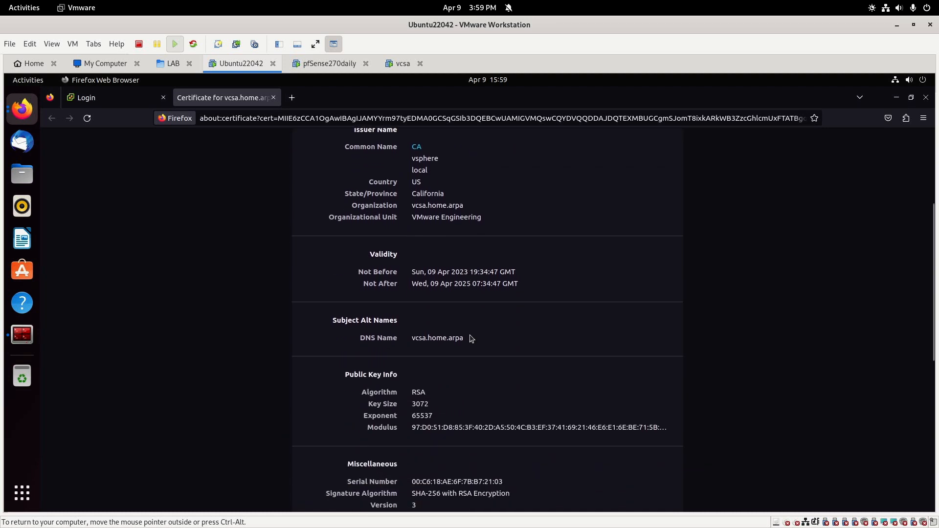
{"action": "scroll", "coordinate": [471, 338], "scroll_direction": "up", "scroll_amount": 5}
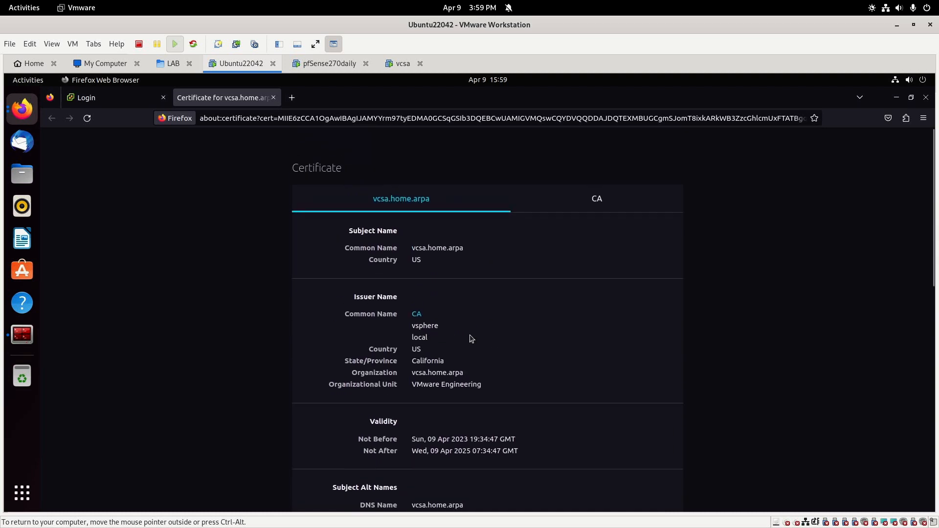
{"action": "left_click", "coordinate": [273, 97]}
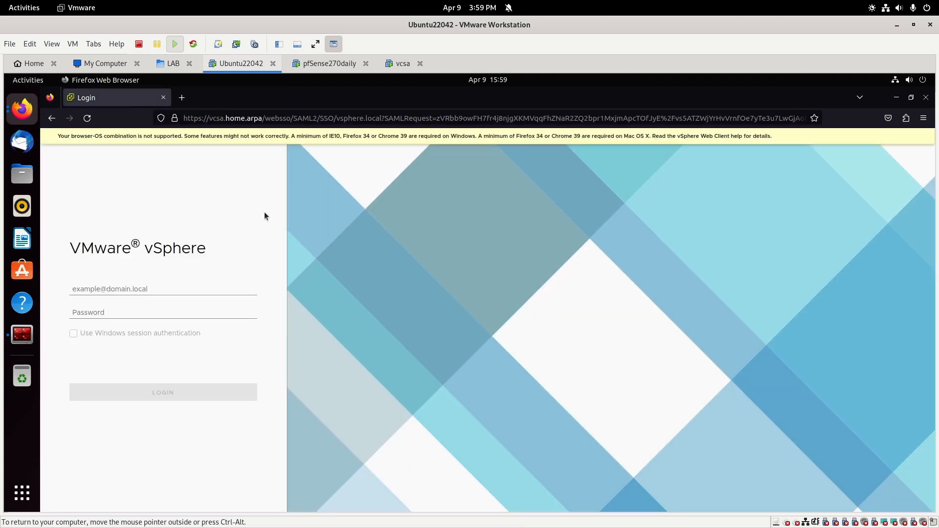
{"action": "left_click", "coordinate": [95, 285]}
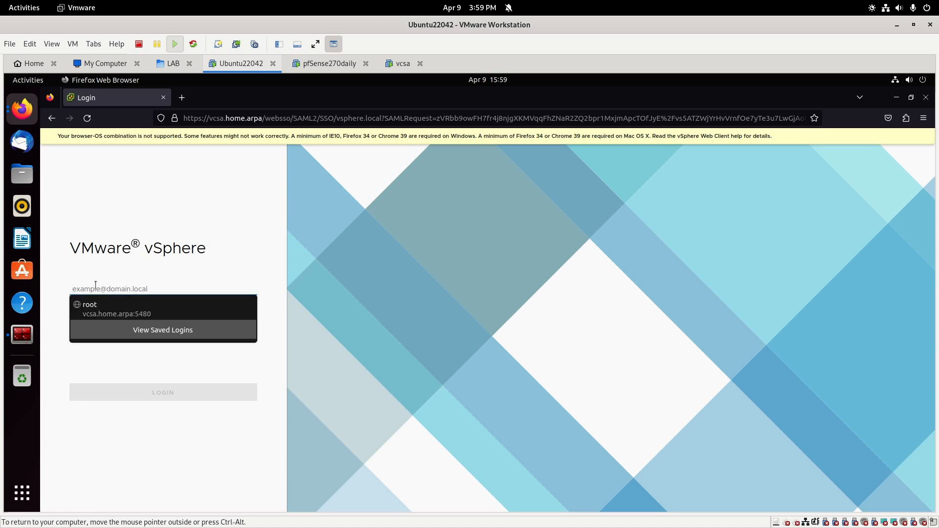
{"action": "type", "text": "administrator@"}
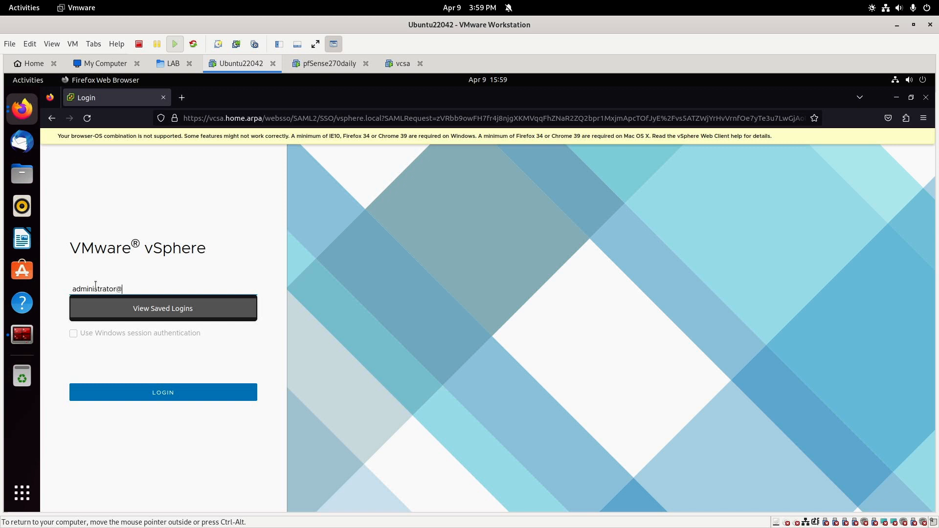
{"action": "type", "text": "vsphere.local"}
{"action": "key", "text": "Tab"}
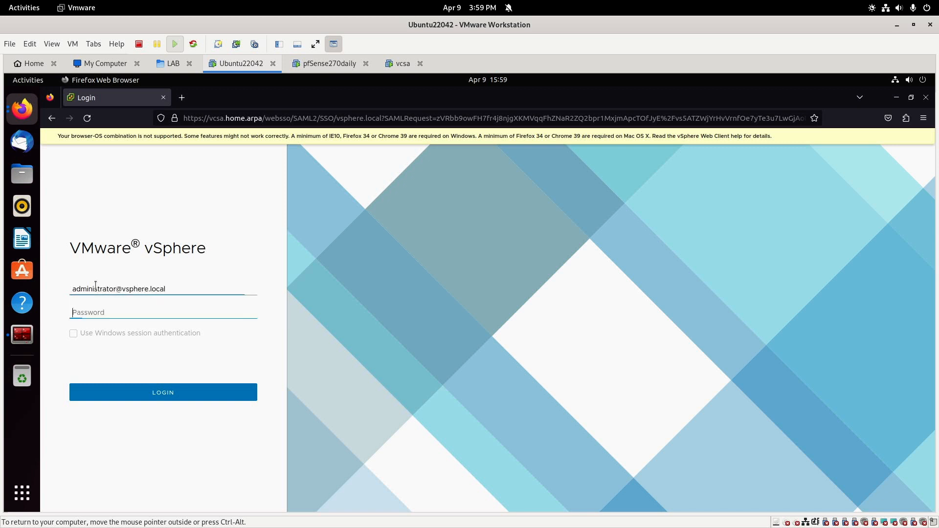
{"action": "type", "text": "•••••••"}
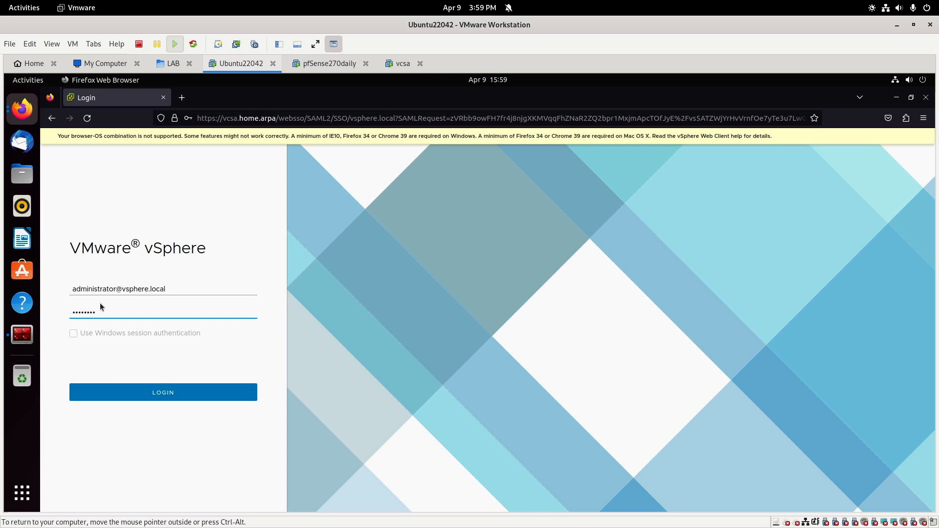
{"action": "left_click", "coordinate": [177, 389]}
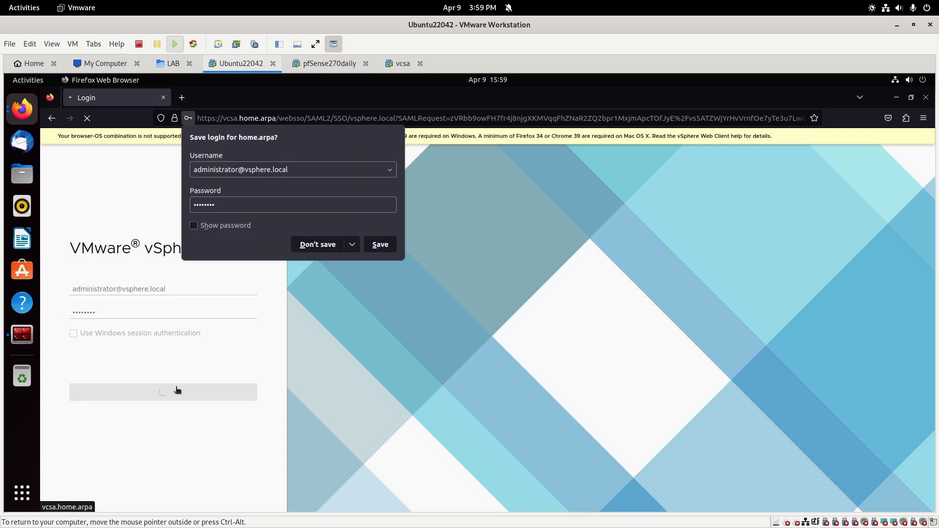
{"action": "left_click", "coordinate": [381, 247]}
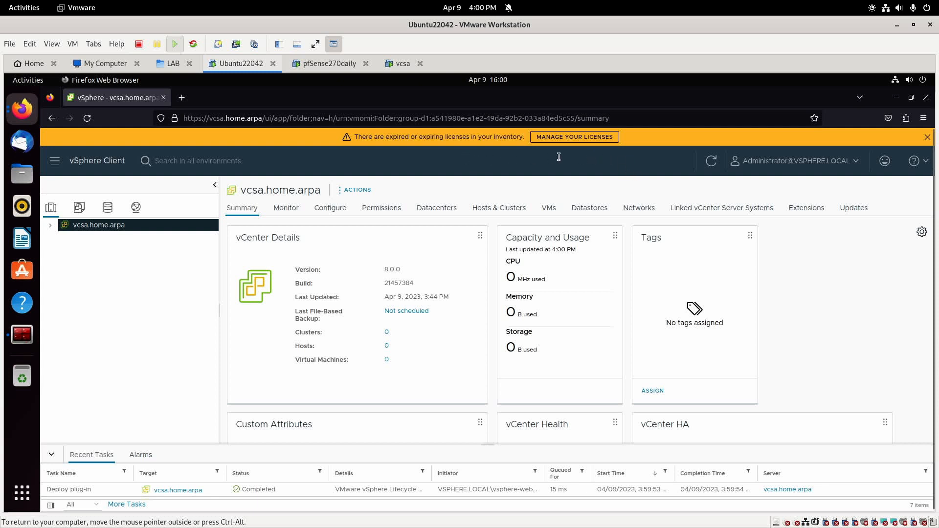
On the Licenses page, expand the Evaluation License and view its vCenter Server Systems.
{"action": "left_click", "coordinate": [580, 138]}
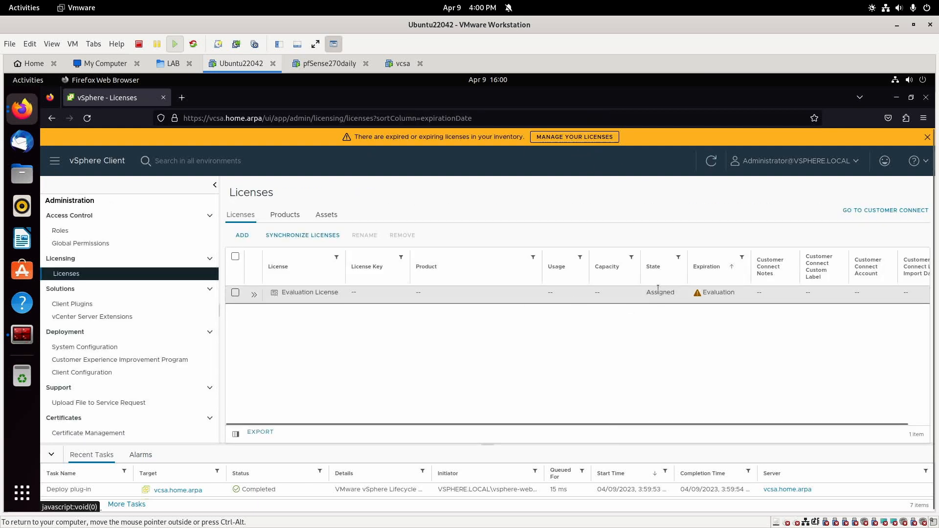
{"action": "left_click", "coordinate": [255, 295]}
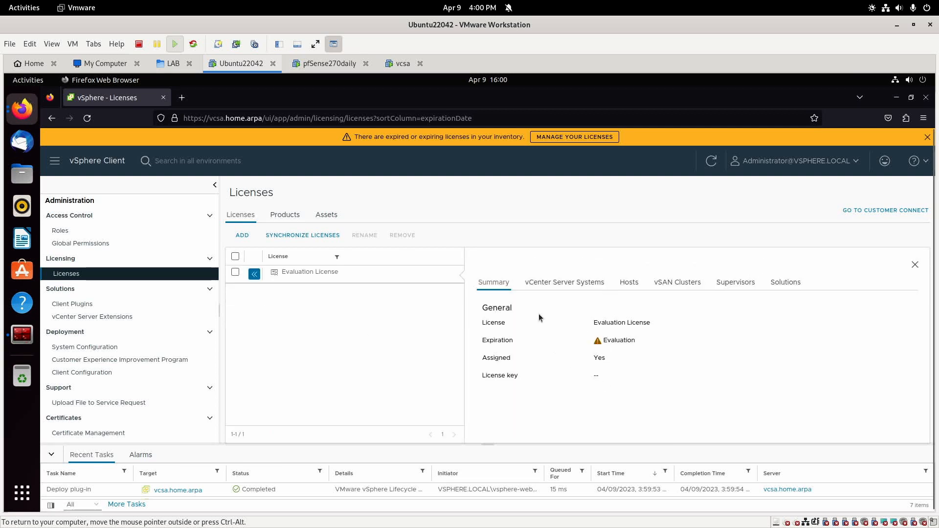
{"action": "left_click", "coordinate": [553, 282]}
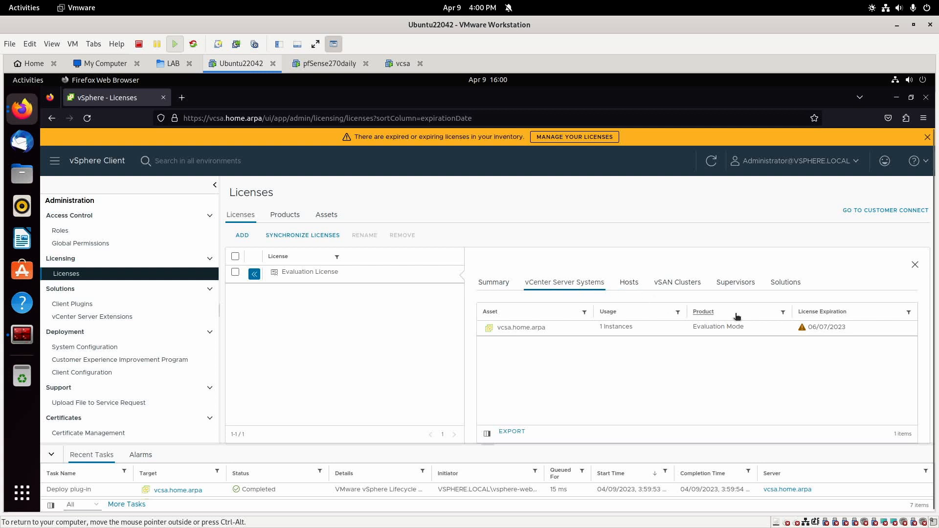